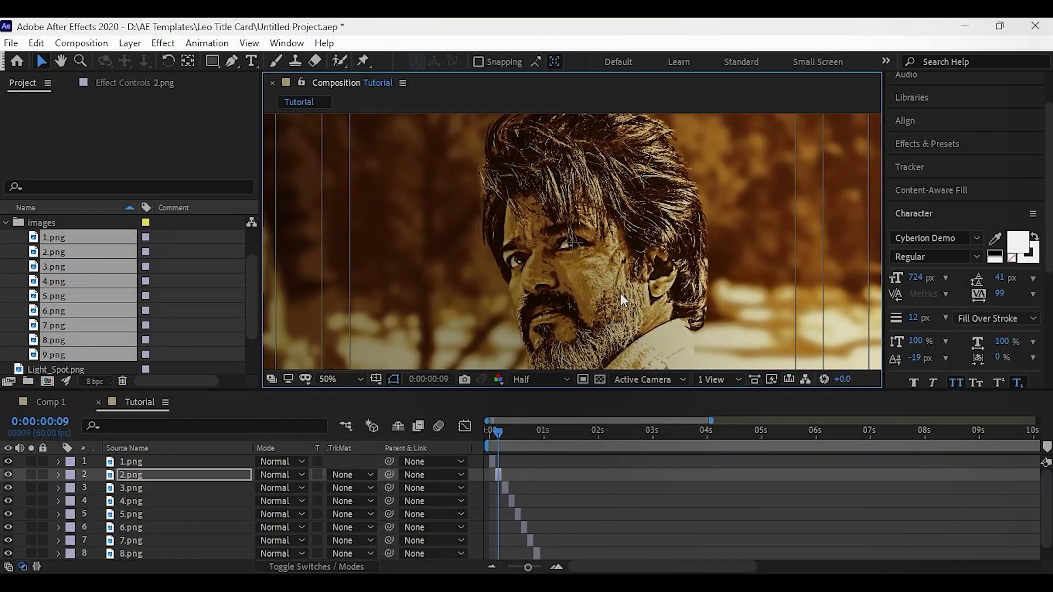
Reposition the 3.png image in the frame and adjust the scale of 4.png and the image layers below it.
click(504, 431)
click(504, 488)
drag(496, 205, 599, 307)
click(513, 431)
click(511, 501)
key(s)
mouse_move(293, 513)
mouse_down()
mouse_move(315, 526)
mouse_move(298, 543)
mouse_move(287, 529)
mouse_up()
click(183, 528)
key(s)
scroll(298, 543, down, 1)
click(181, 514)
key(s)
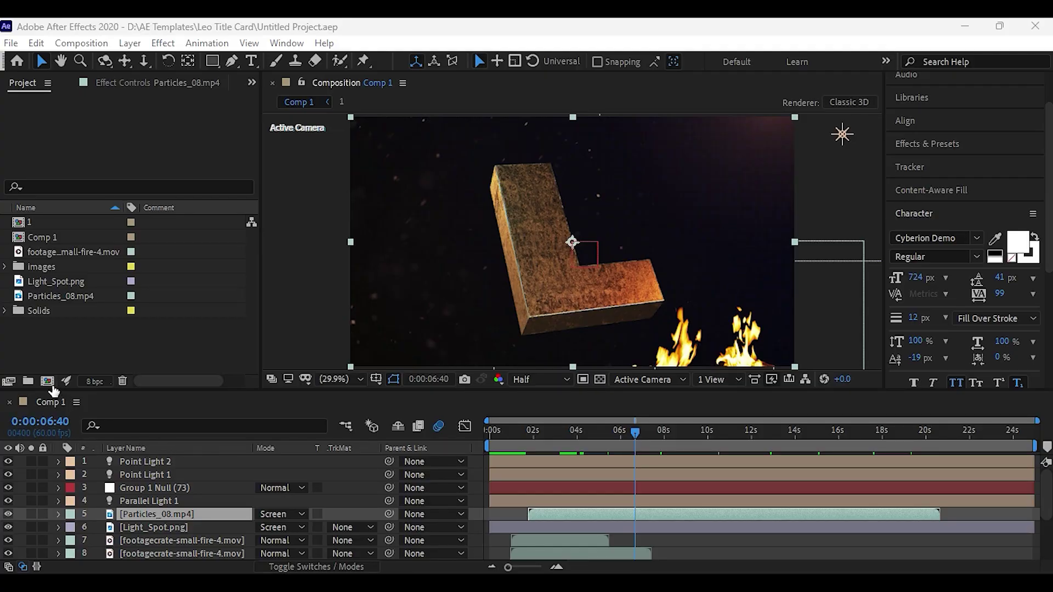
Create a new 1920 × 1080, 60 fps composition named Tutorial with a duration of 25 seconds.
click(47, 381)
text(Tutorial)
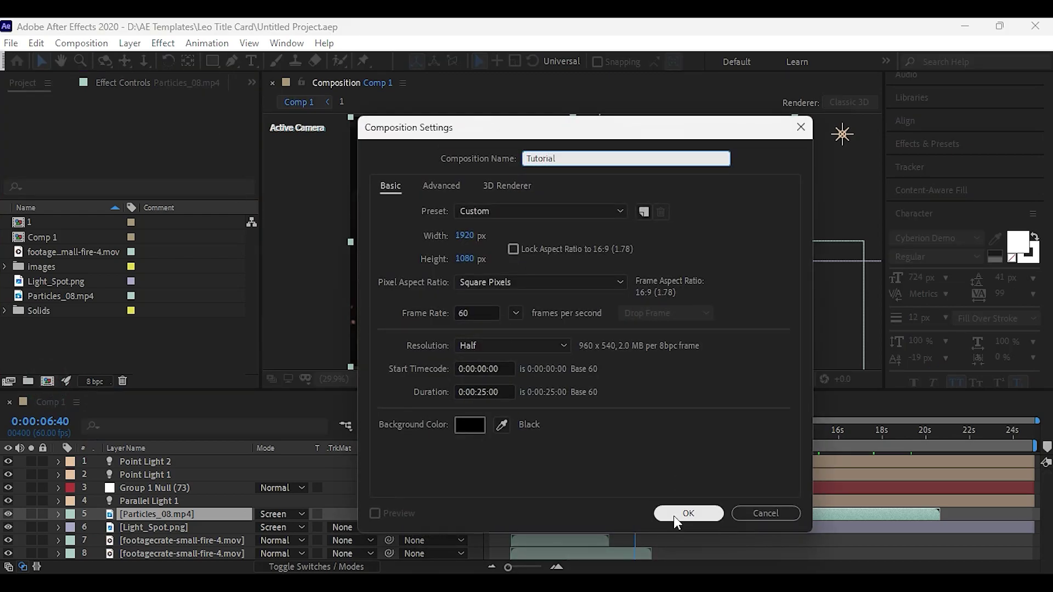
click(680, 513)
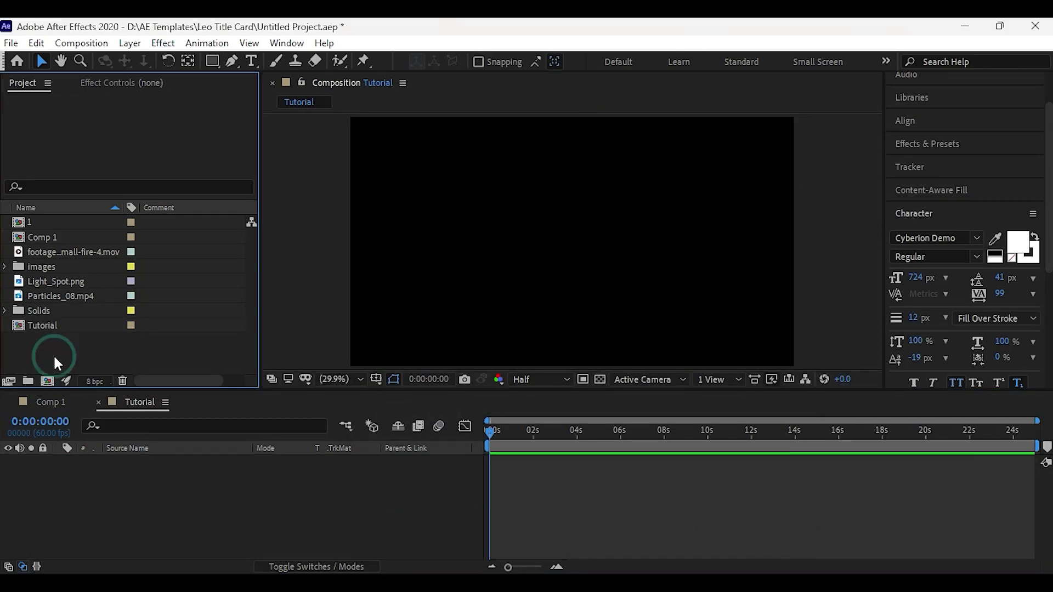
Expand the Images folder and preview 3.png, 4.png and 5.png as footage.
double_click(20, 271)
click(65, 237)
click(66, 252)
double_click(68, 265)
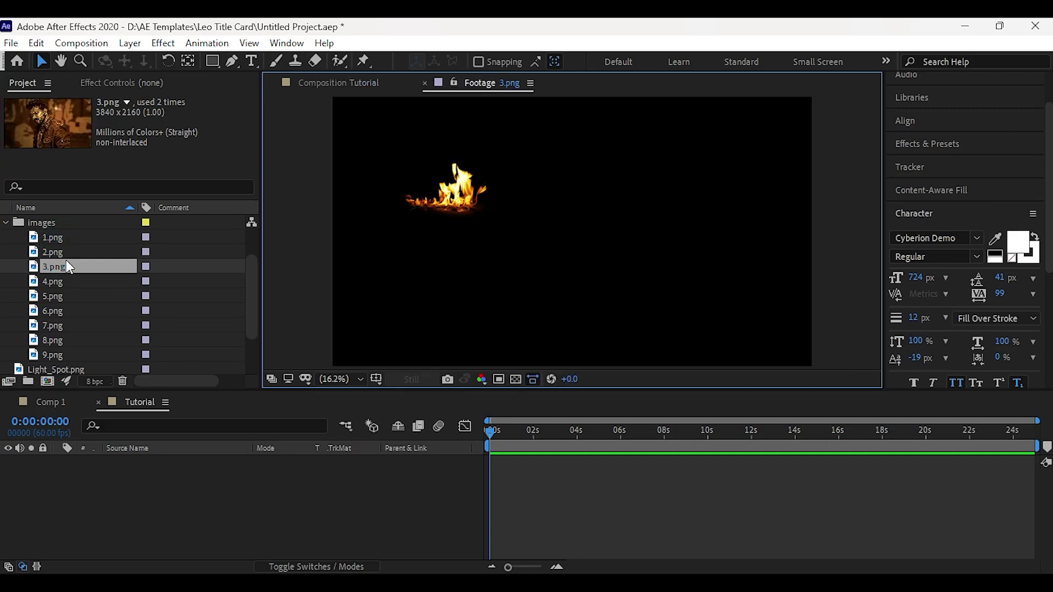
double_click(68, 281)
double_click(71, 297)
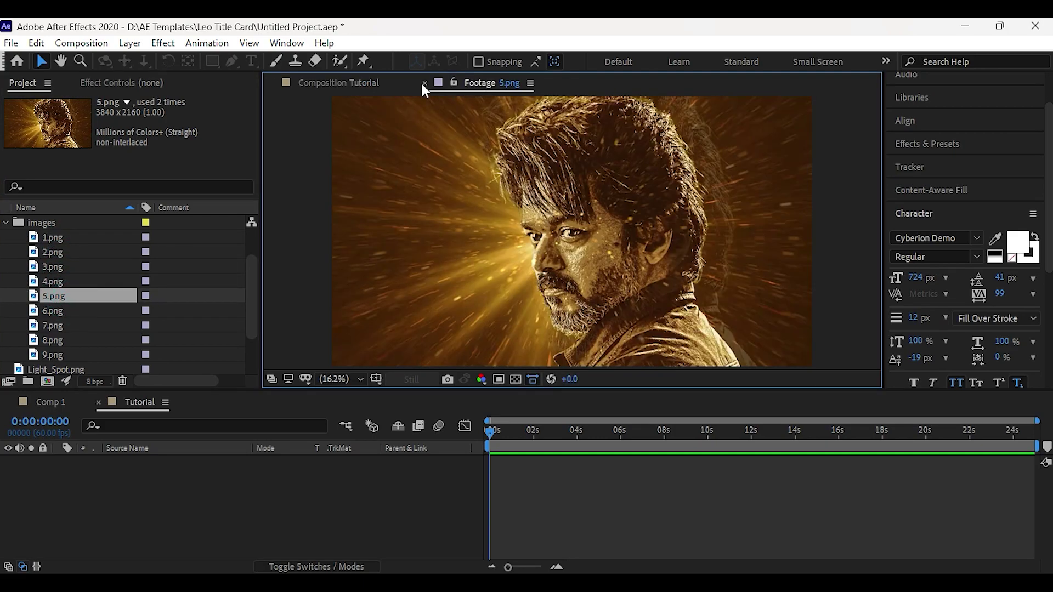
click(424, 83)
Add all nine images, 1.png to 9.png, to the Tutorial composition as layers.
click(65, 238)
scroll(71, 285, down, 1)
shift+click(74, 310)
scroll(81, 263, up, 1)
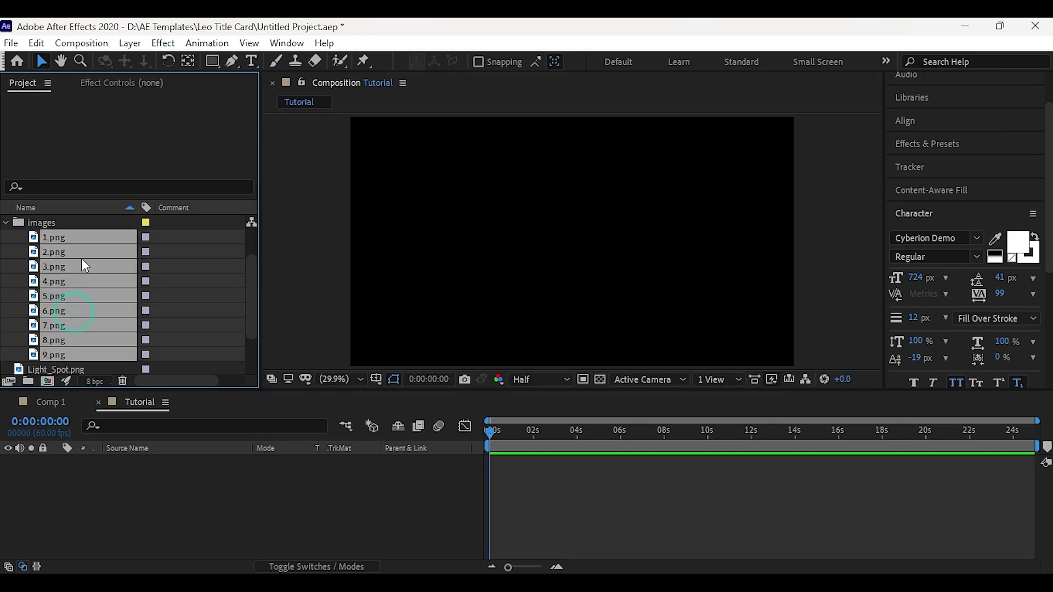
drag(66, 239, 117, 486)
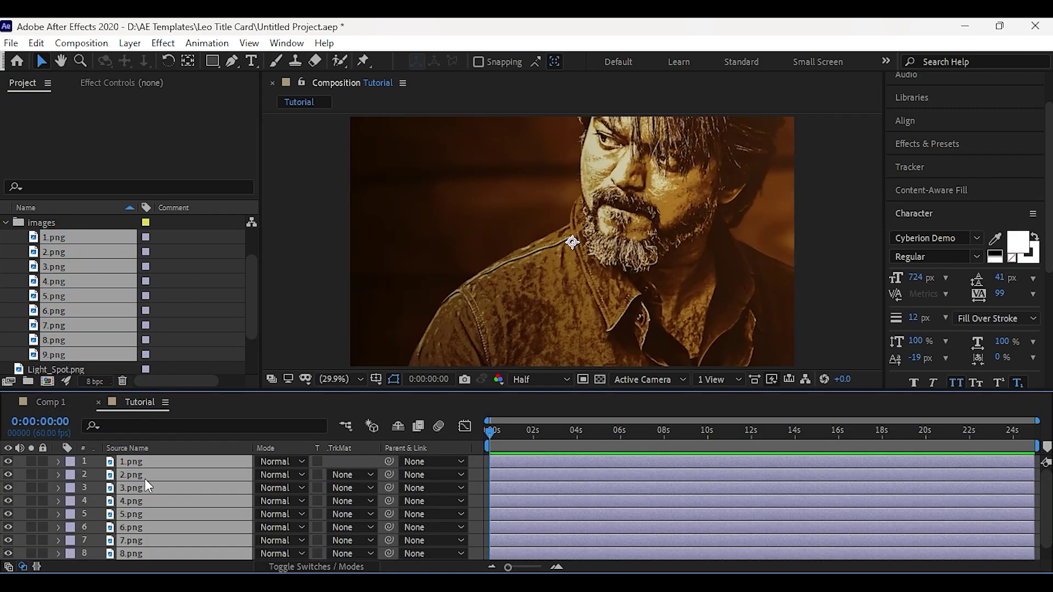
Trim the out points of all nine image layers to frame 0:00:00:07.
drag(507, 566, 541, 567)
click(509, 433)
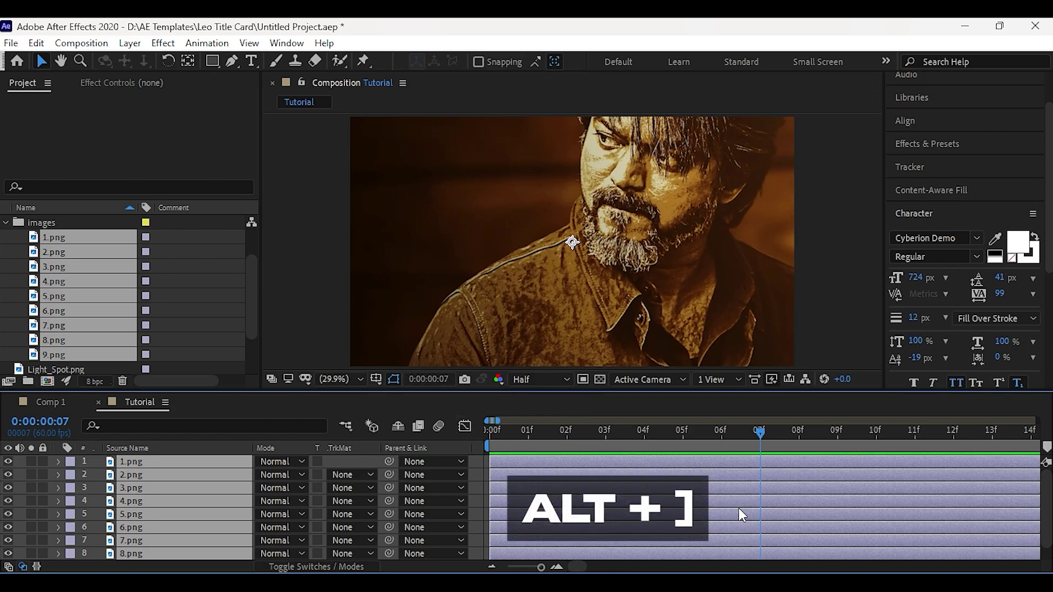
key(alt+bracketright)
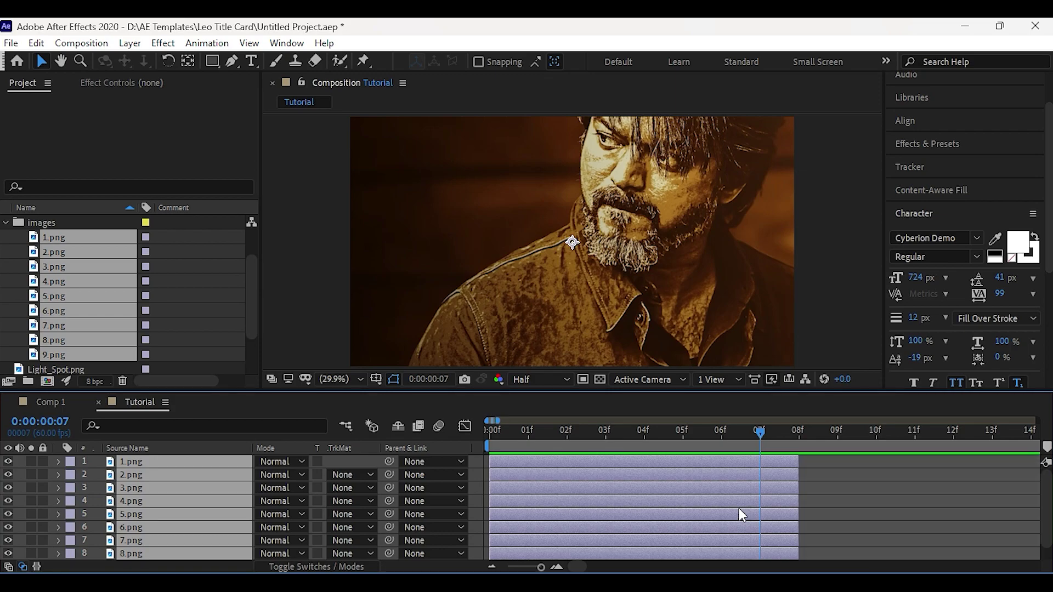
drag(798, 462, 760, 461)
click(778, 479)
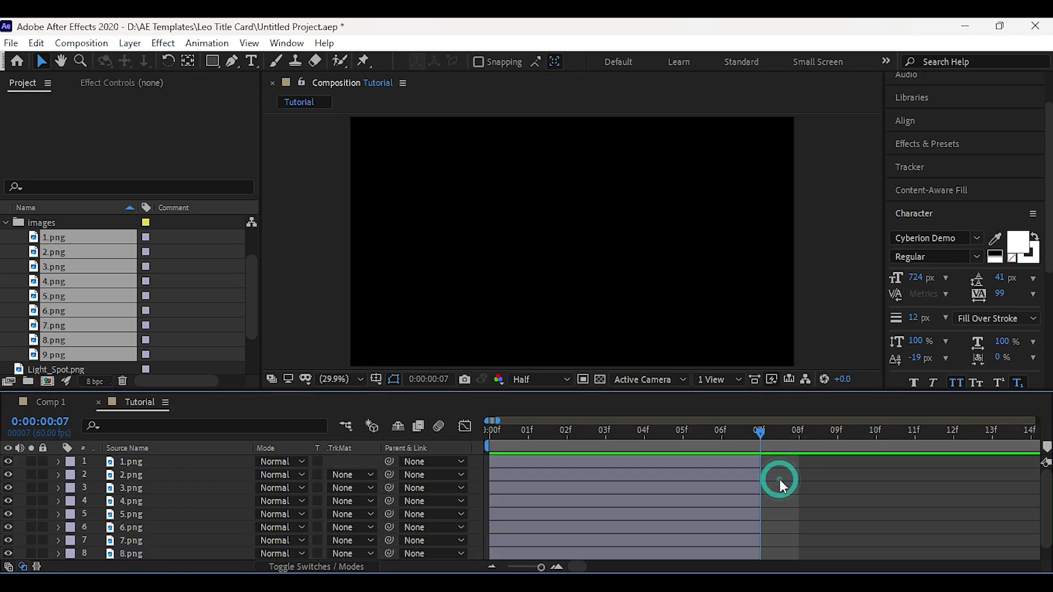
Sequence the nine image layers end to end without overlap and play the result from the start of the composition.
click(157, 462)
scroll(155, 515, down, 1)
shift+click(156, 551)
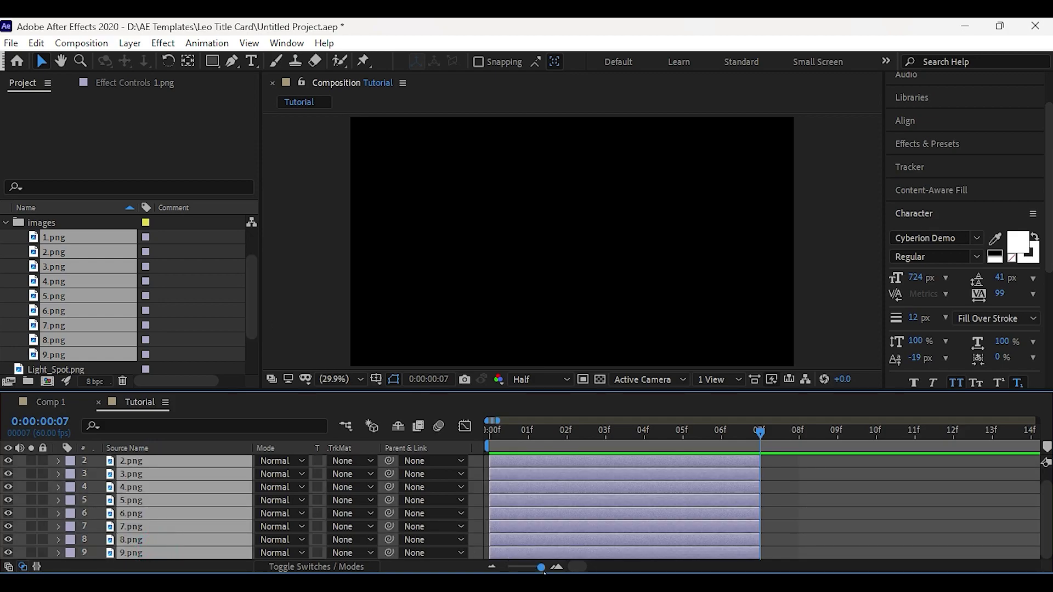
drag(543, 567, 540, 568)
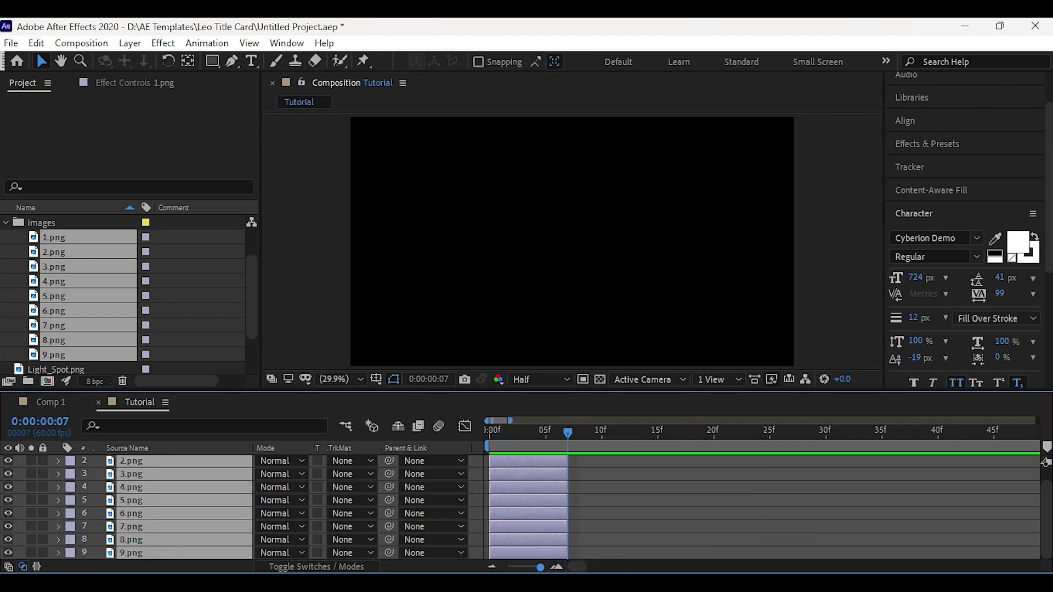
click(207, 42)
mouse_move(244, 202)
click(550, 345)
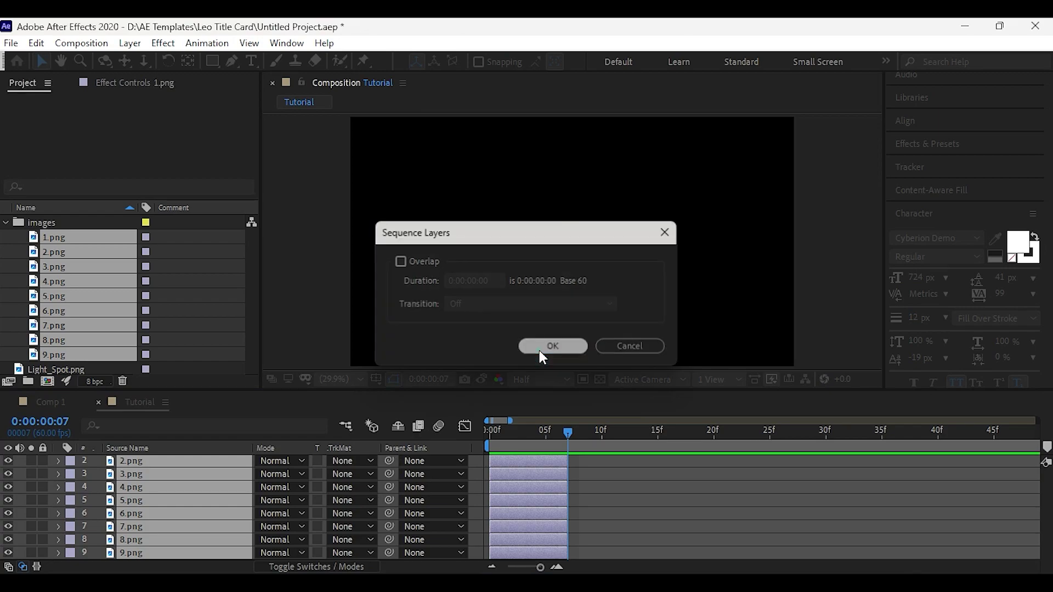
click(538, 350)
drag(540, 567, 528, 567)
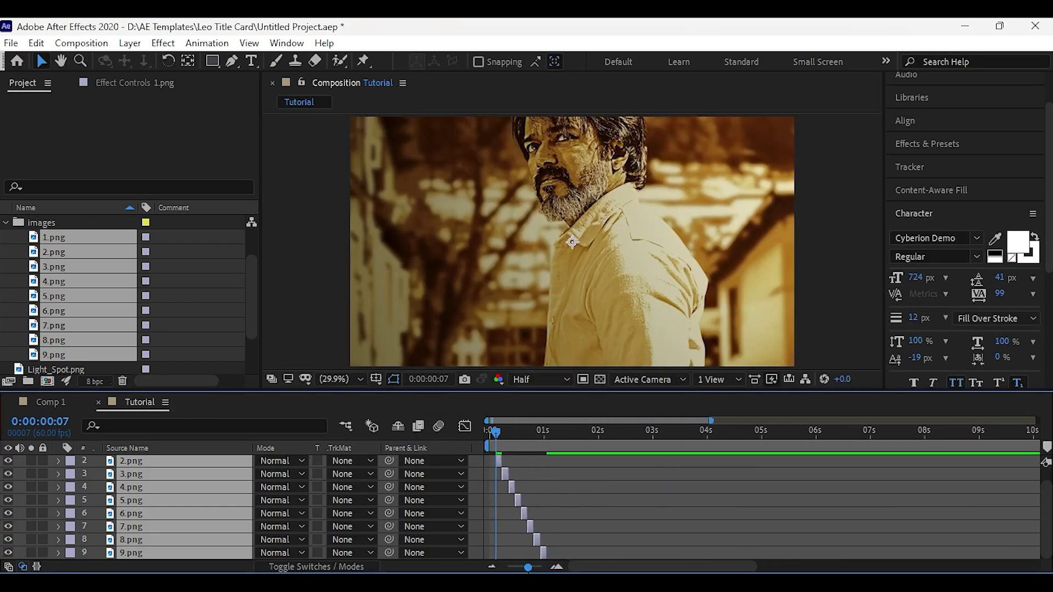
click(502, 534)
drag(492, 435, 464, 449)
key(space)
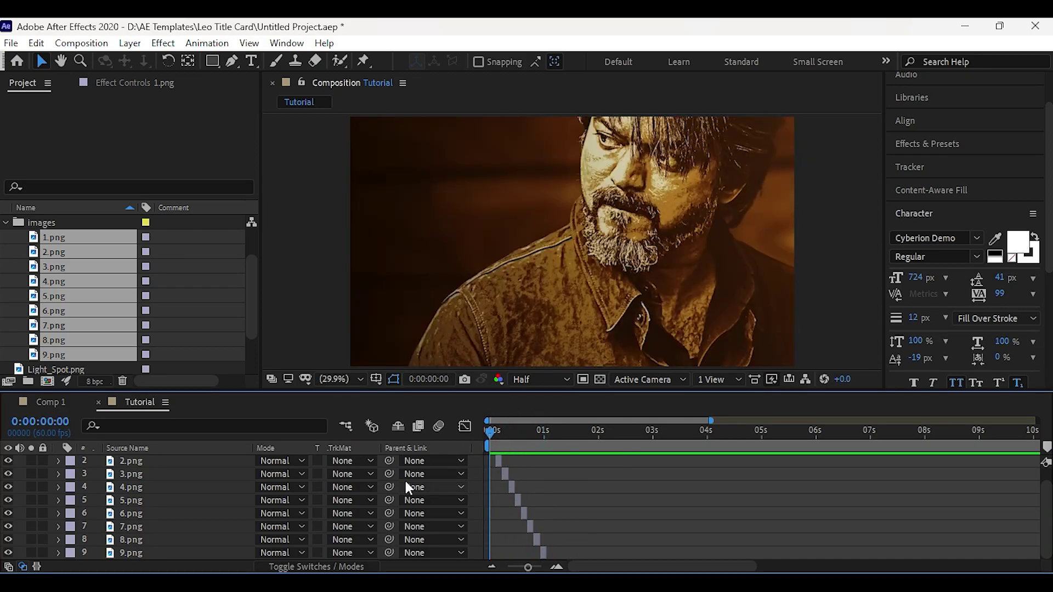
Turn on the Title/Action Safe guides for the composition view.
scroll(158, 504, up, 1)
click(393, 379)
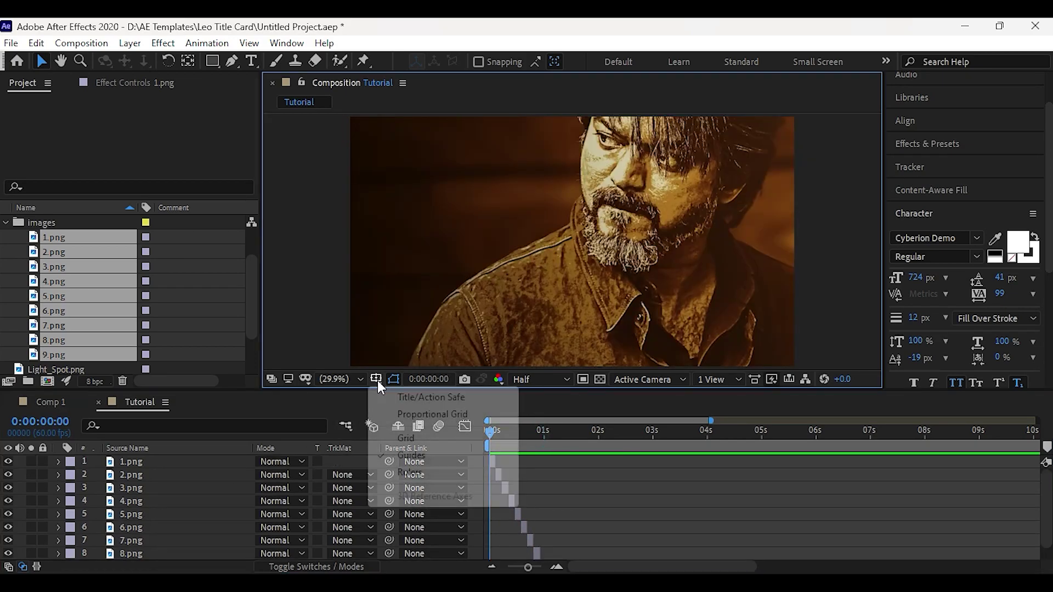
click(408, 398)
Reposition the 1.png layer so that the man's eye sits on the centre mark of the frame.
scroll(584, 257, up, 1)
scroll(585, 257, up, 3)
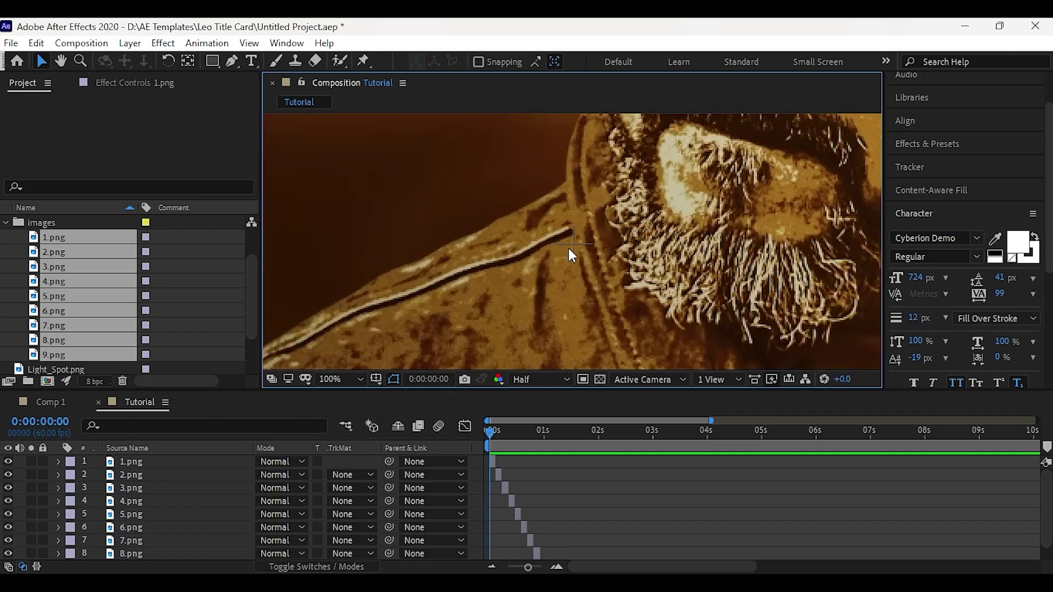
click(176, 461)
scroll(675, 301, down, 4)
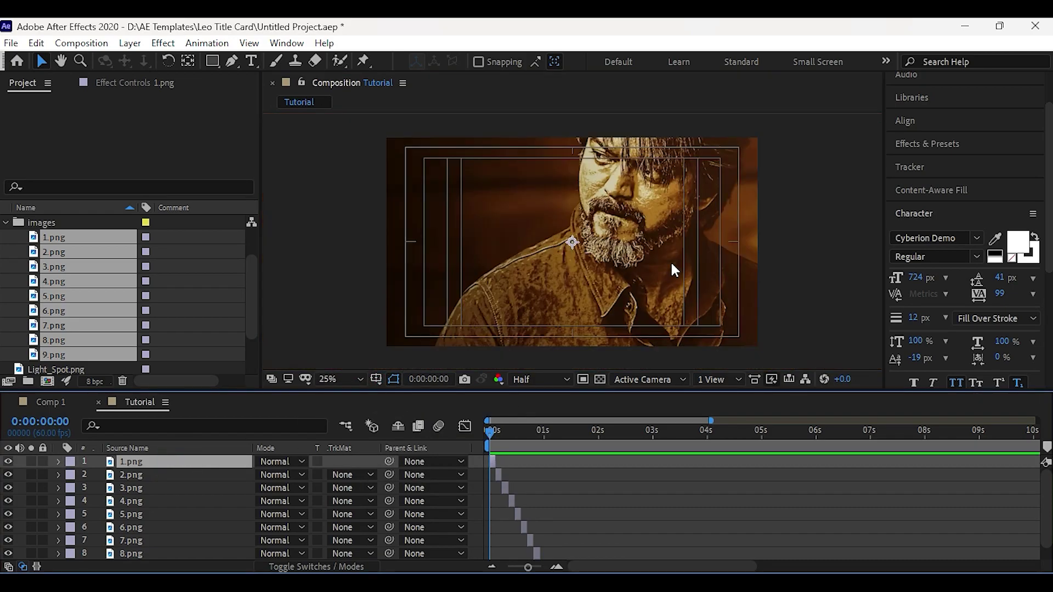
scroll(634, 271, up, 2)
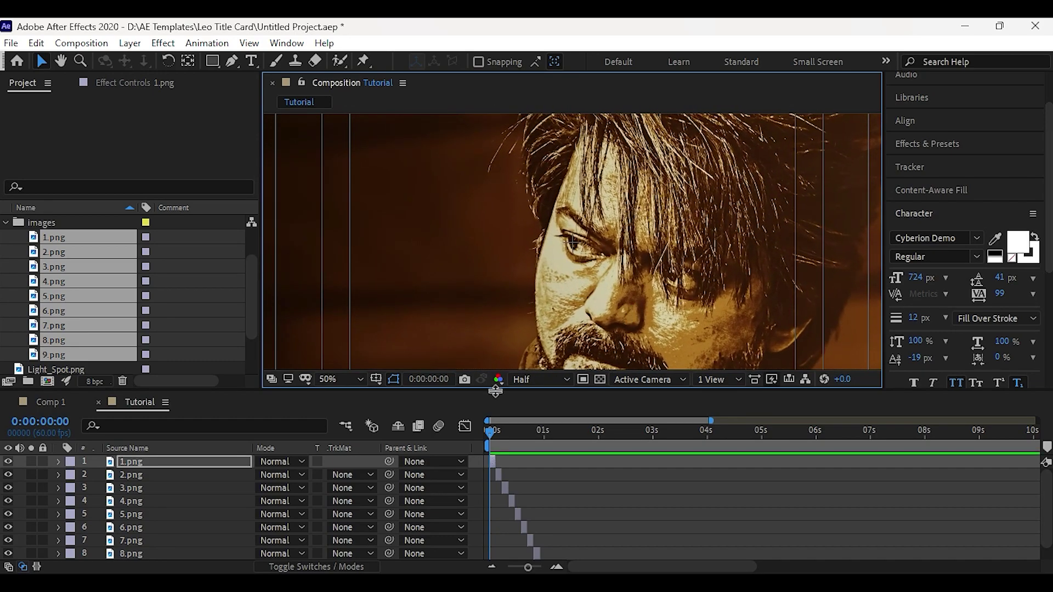
Go to 0:00:00:09 and reposition 2.png so that the man's eye sits on the centre mark.
click(497, 431)
drag(495, 430, 501, 430)
click(228, 474)
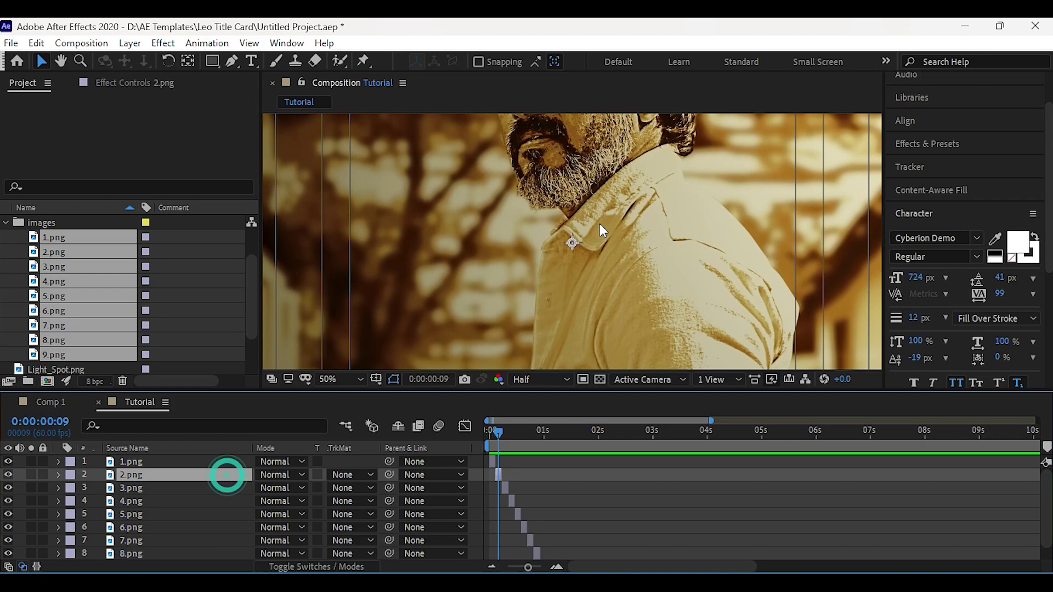
drag(599, 223, 603, 288)
drag(601, 249, 500, 306)
Reposition 3.png at its own frames so that the man's eye sits on the centre mark.
click(173, 481)
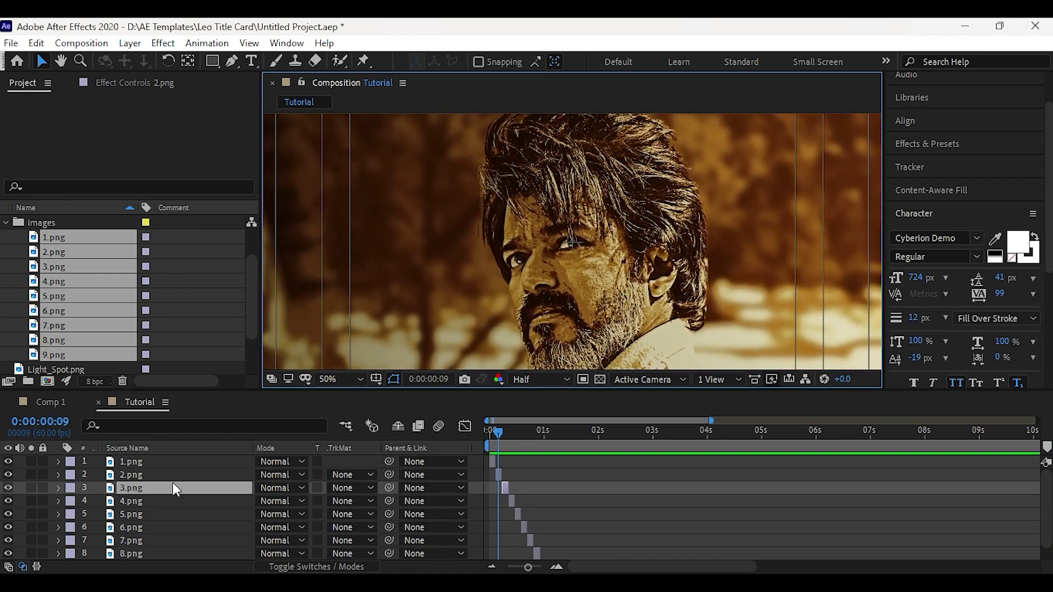
drag(499, 430, 509, 429)
drag(500, 205, 658, 321)
drag(575, 249, 595, 319)
Adjust the framing of 4.png at 0:00:00:26, keeping the man's eye on the centre mark.
click(512, 431)
click(186, 502)
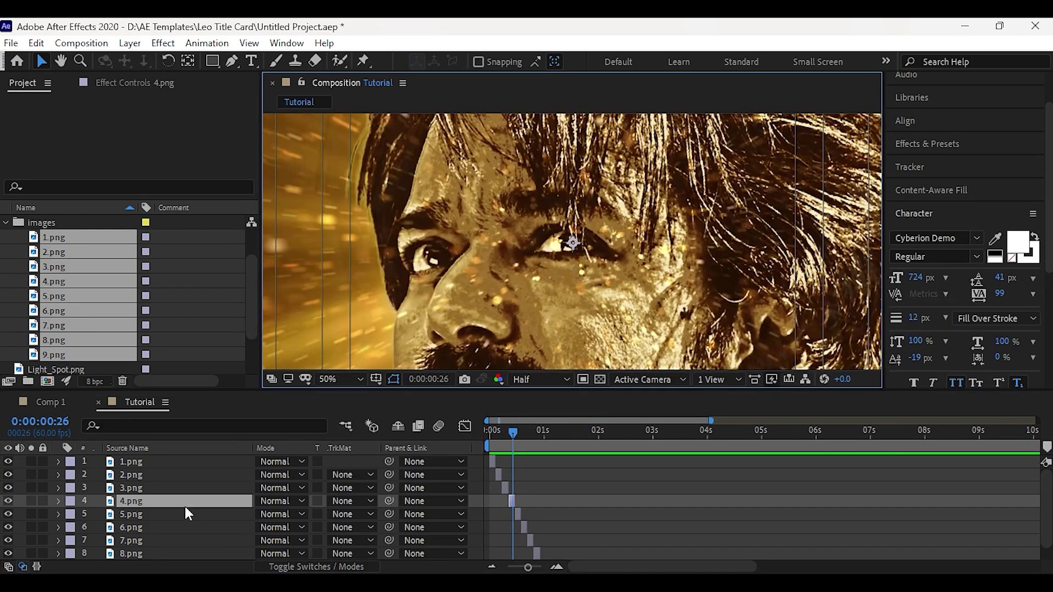
key(s)
click(559, 333)
key(s)
Check the framing of 6.png and rescale 7.png to match the eye-centred framing of the other images.
drag(513, 433, 537, 433)
scroll(518, 493, down, 1)
click(524, 431)
click(524, 516)
key(s)
click(531, 432)
key(s)
drag(286, 540, 311, 540)
scroll(417, 510, down, 1)
Rescale 9.png at 0:00:01:01 with the eye on the centre mark, and collapse the open layer properties.
drag(537, 432, 544, 433)
click(167, 539)
click(543, 553)
key(s)
drag(282, 553, 306, 553)
click(58, 513)
click(59, 486)
click(58, 473)
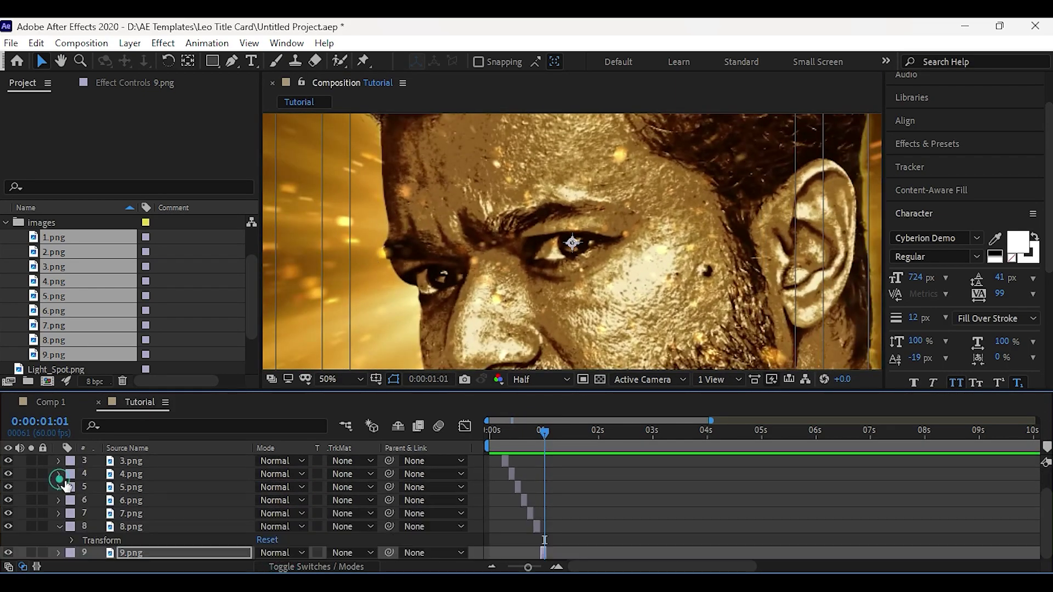
click(58, 527)
Duplicate the 3.png, 4.png and 5.png layers and place the copies below 9.png, starting right after it in time.
drag(528, 568, 536, 570)
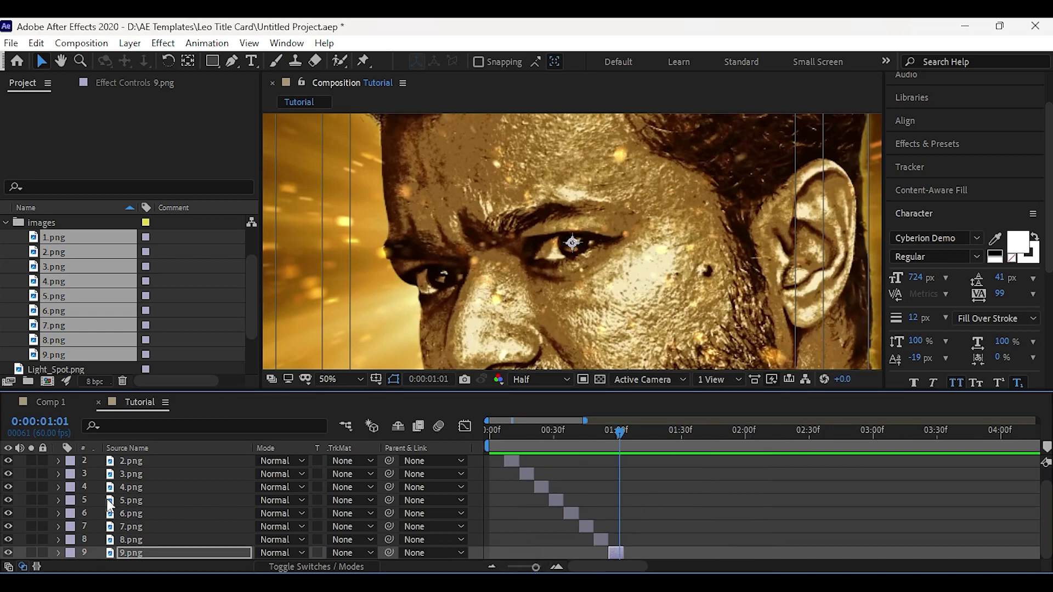
click(130, 499)
shift+click(142, 488)
shift+click(140, 477)
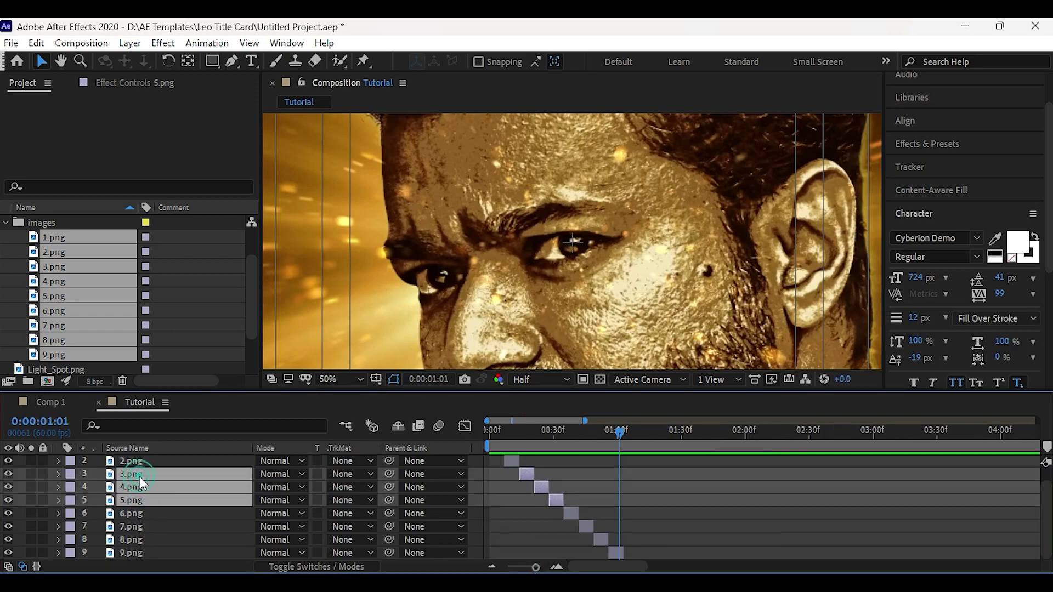
key(ctrl+d)
scroll(144, 478, down, 3)
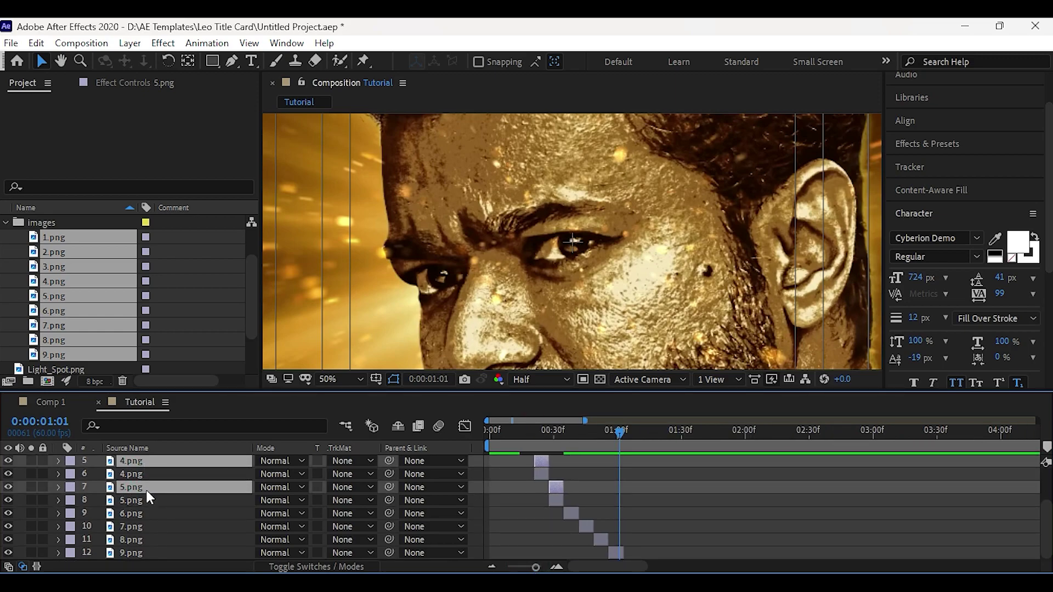
drag(146, 490, 159, 556)
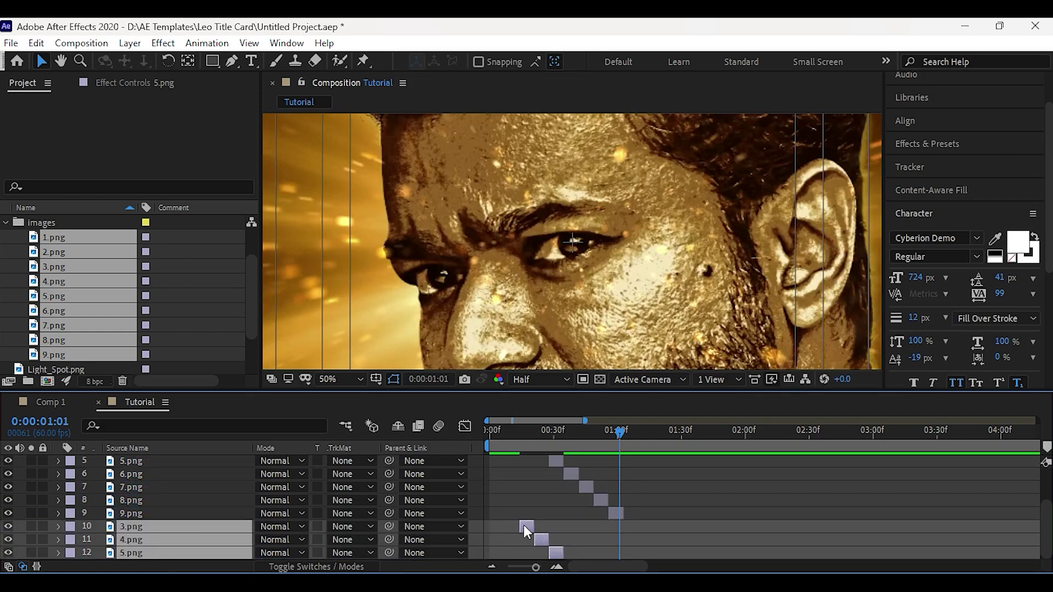
drag(532, 524, 637, 525)
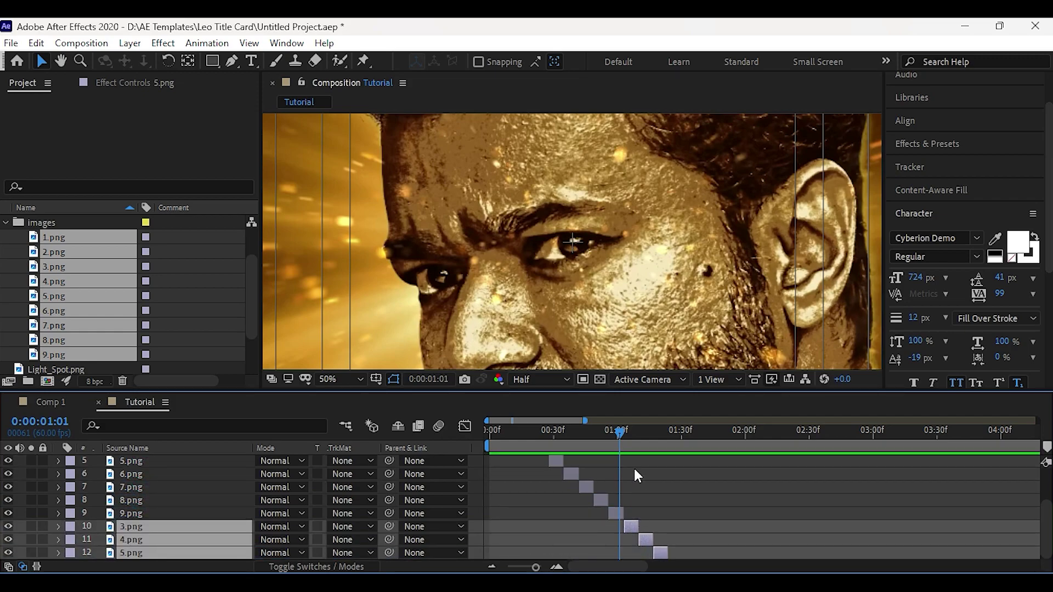
Flip the duplicated 3.png layer horizontally at 0:00:01:07 and reposition it so that the eye sits on the centre mark.
drag(626, 435, 633, 437)
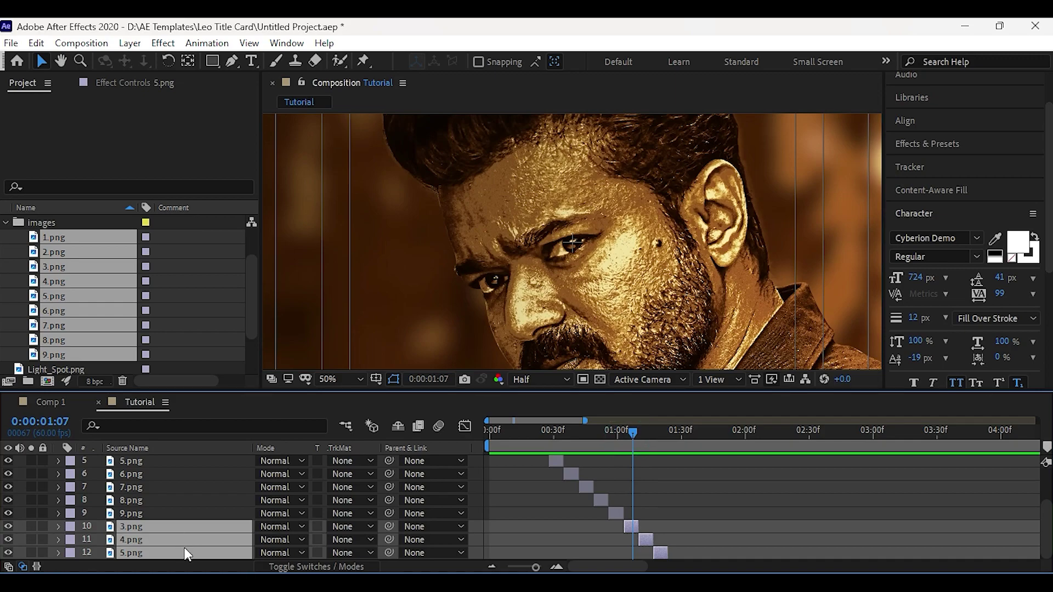
click(153, 523)
right_click(153, 525)
mouse_move(230, 151)
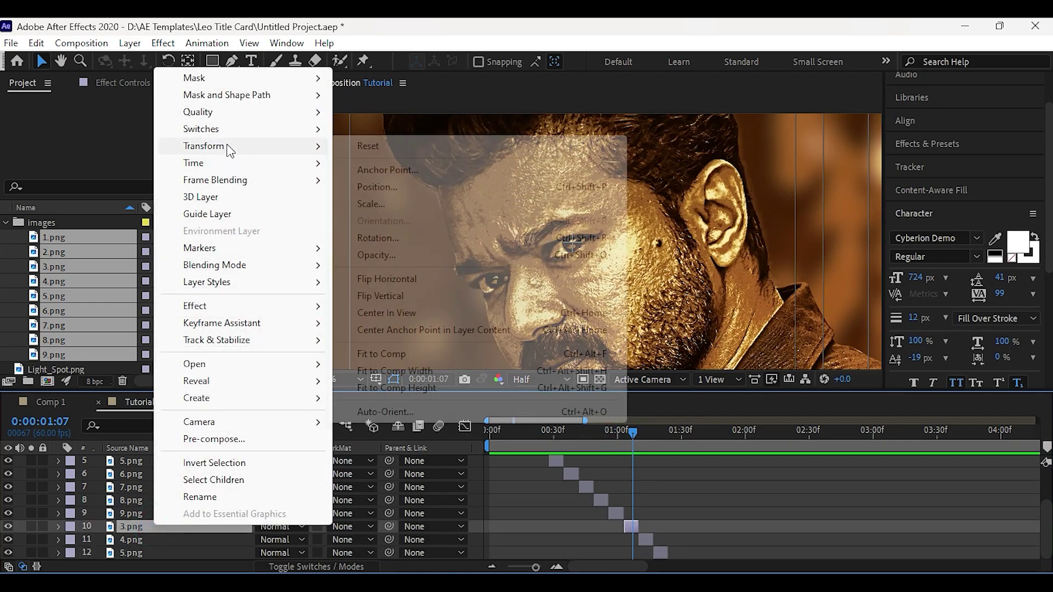
click(407, 279)
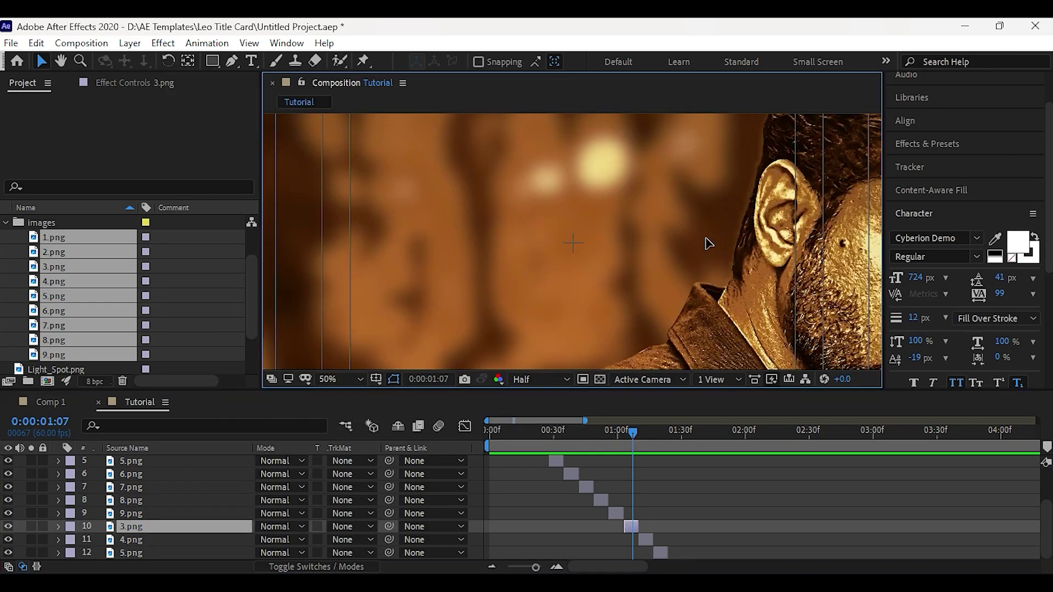
drag(707, 244, 544, 294)
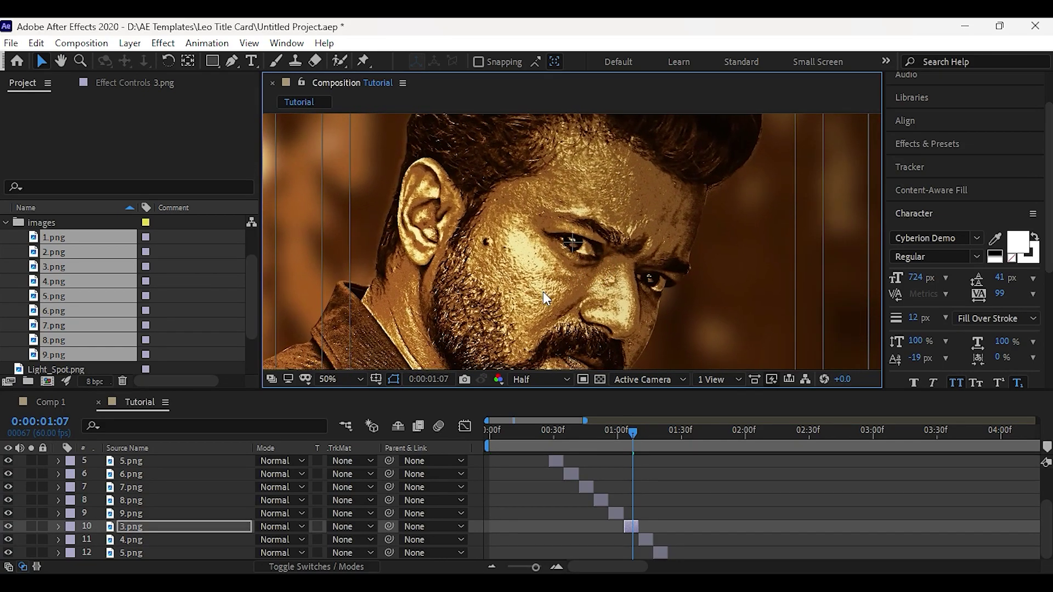
Scale the flipped 3.png copy to -132, 132% and realign its eye with the centre mark.
click(205, 526)
key(s)
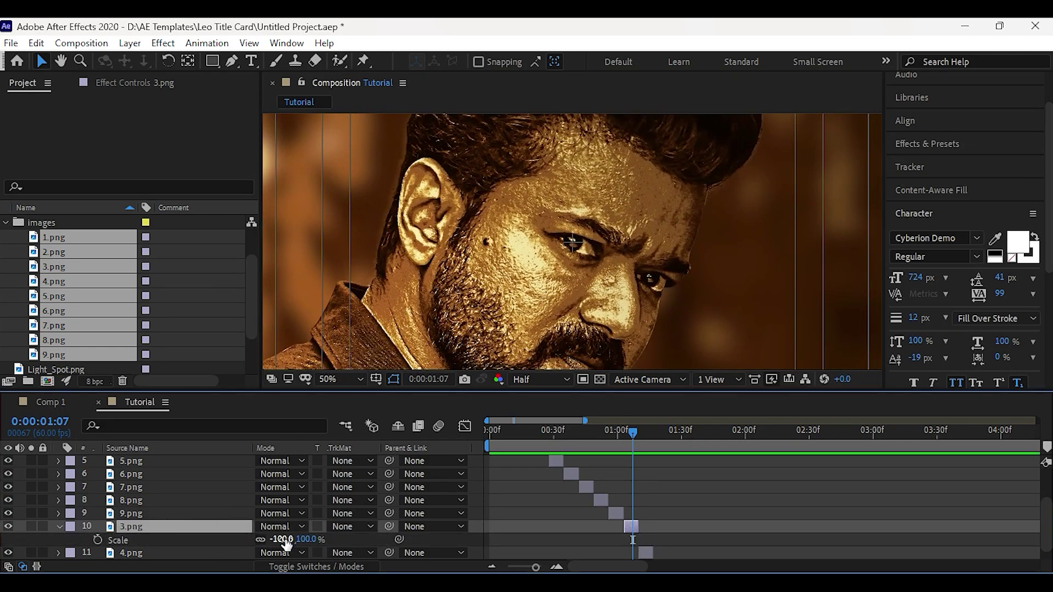
drag(283, 540, 265, 540)
drag(586, 364, 592, 216)
key(shift+slash)
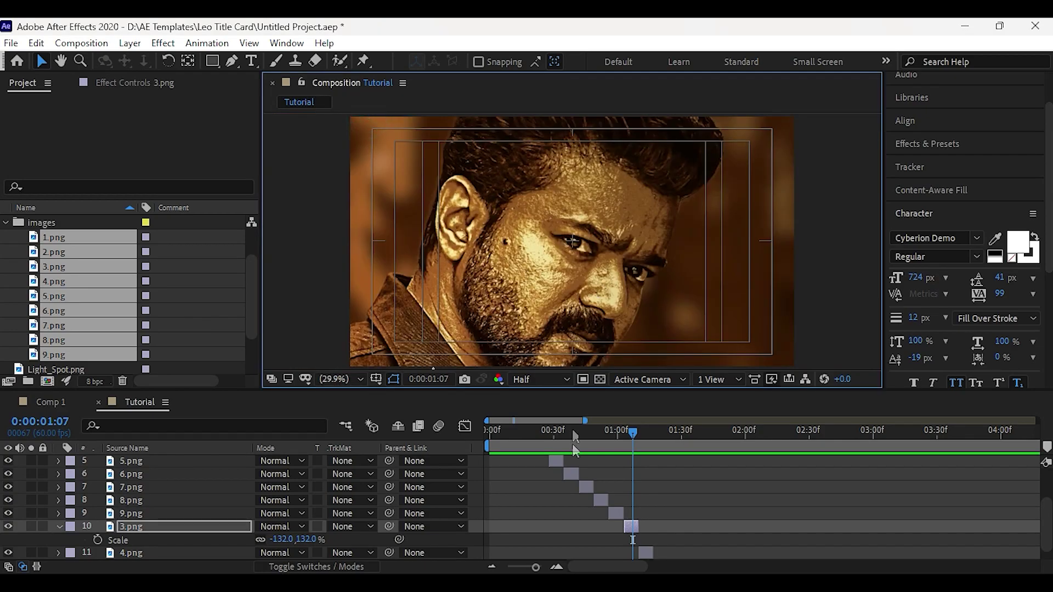
Flip the duplicated 4.png layer horizontally and adjust the scale of the duplicated 5.png layer.
drag(574, 437, 659, 438)
key(ctrl+Down)
right_click(188, 538)
mouse_move(235, 158)
click(435, 296)
click(209, 552)
key(s)
drag(278, 553, 306, 554)
Collapse the properties of the duplicated layers and save the project with the current time back at the start.
click(59, 500)
click(59, 539)
scroll(139, 528, up, 3)
drag(517, 435, 447, 460)
key(ctrl+s)
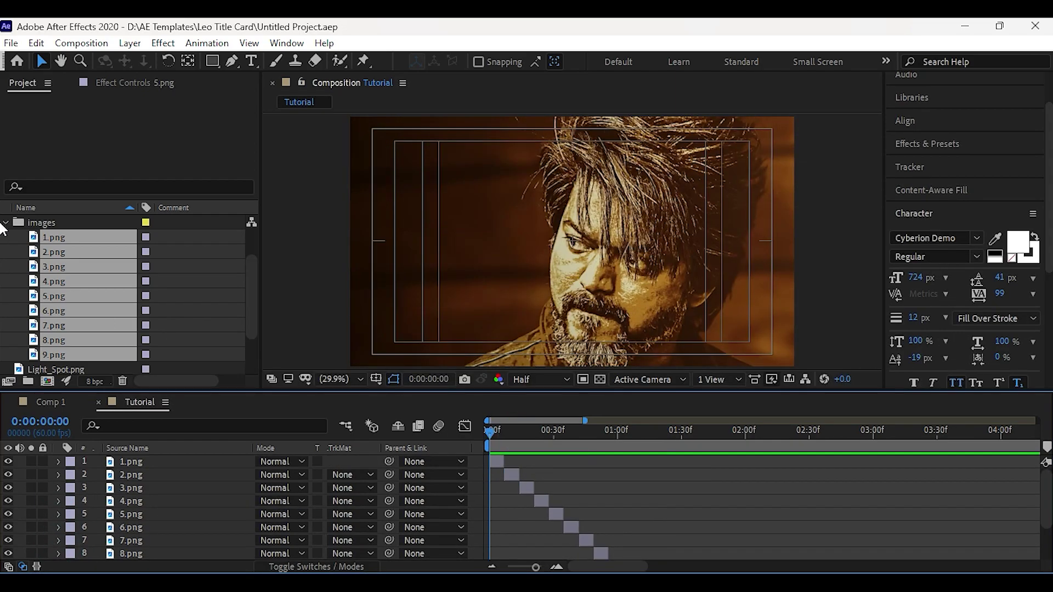
Collapse the images folder and play back the image sequence from the start to check its timing.
click(6, 222)
click(70, 357)
click(509, 433)
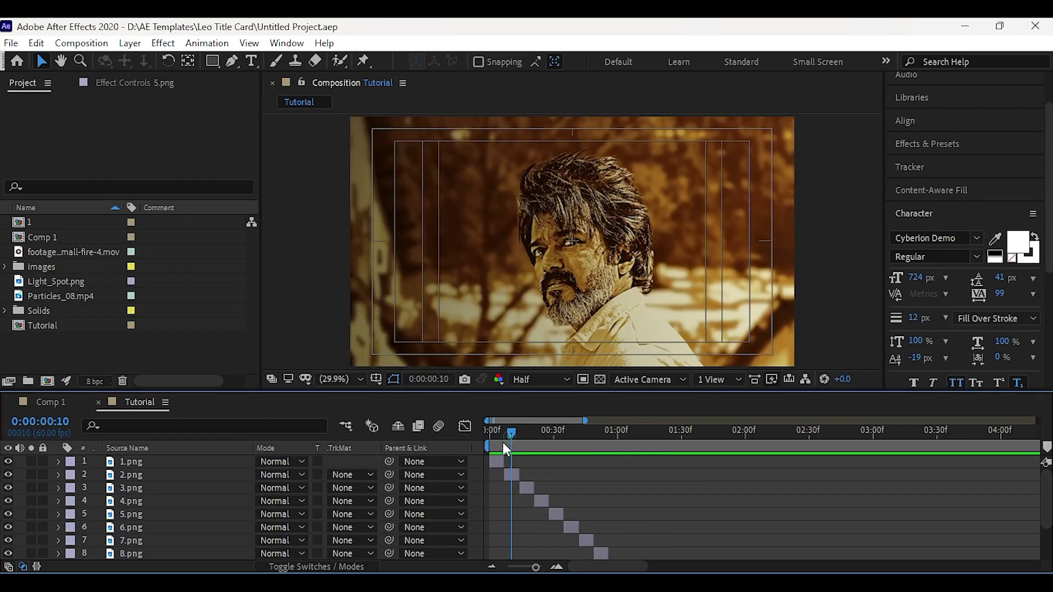
drag(502, 442, 417, 473)
key(space)
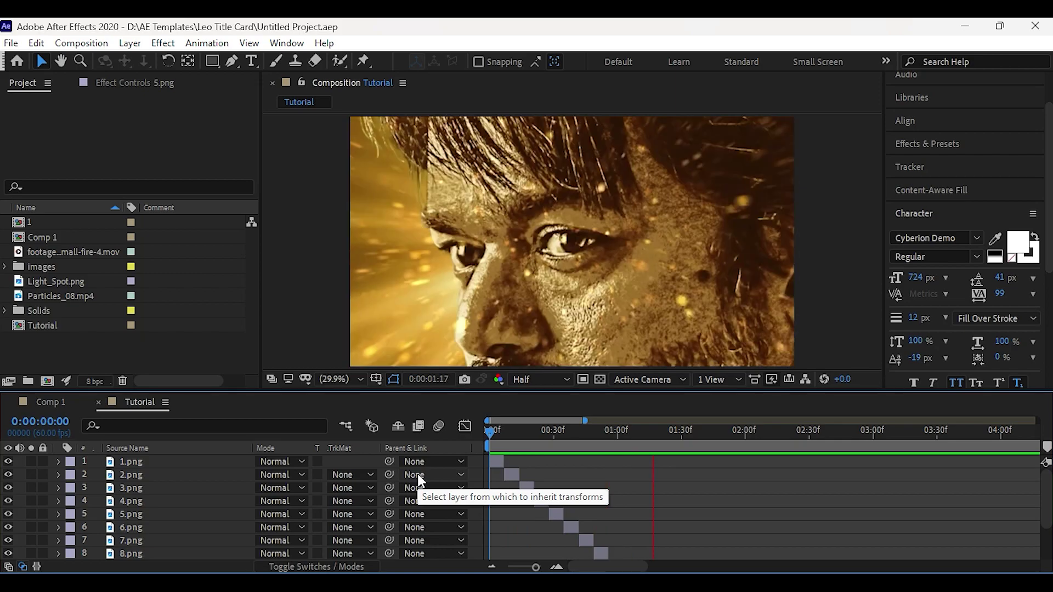
drag(504, 427, 422, 458)
key(space)
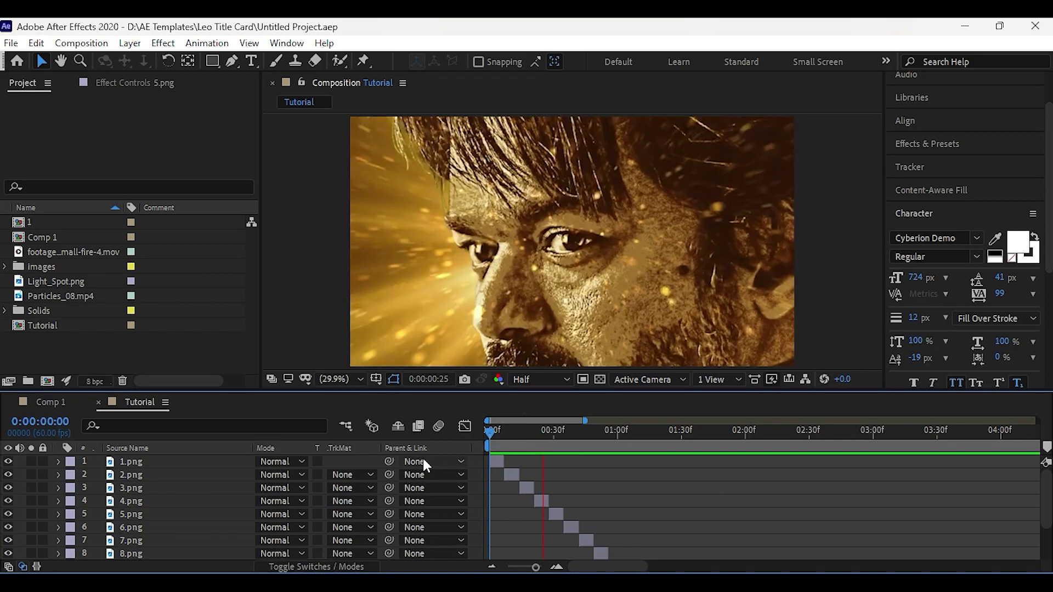
key(space)
Scale the 1.png layer to 139% with its eye on the centre mark and check the result from the start.
click(158, 463)
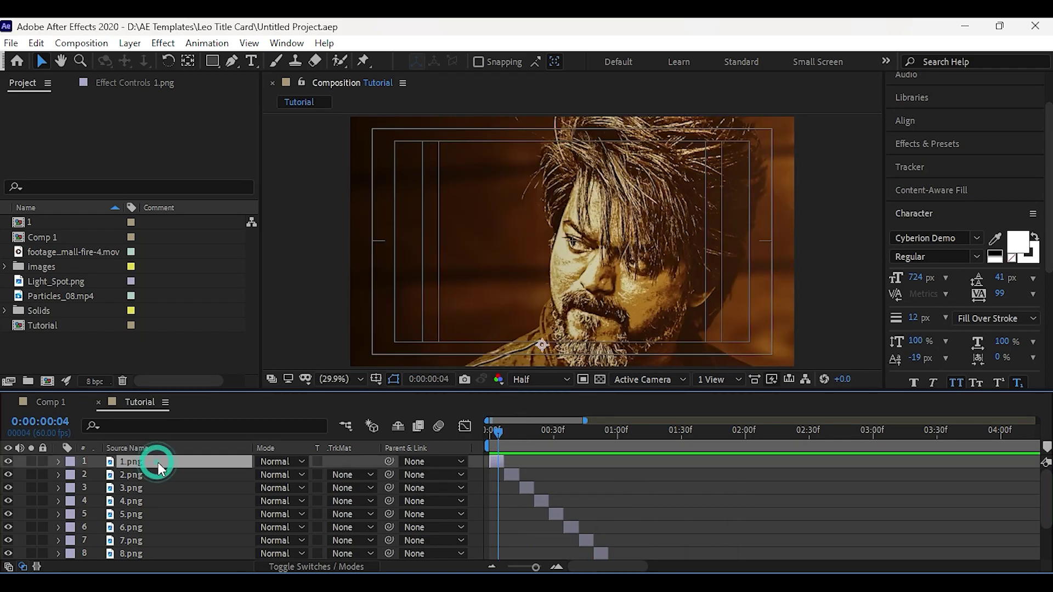
key(s)
drag(273, 474, 606, 335)
drag(502, 435, 437, 456)
key(space)
drag(524, 437, 475, 452)
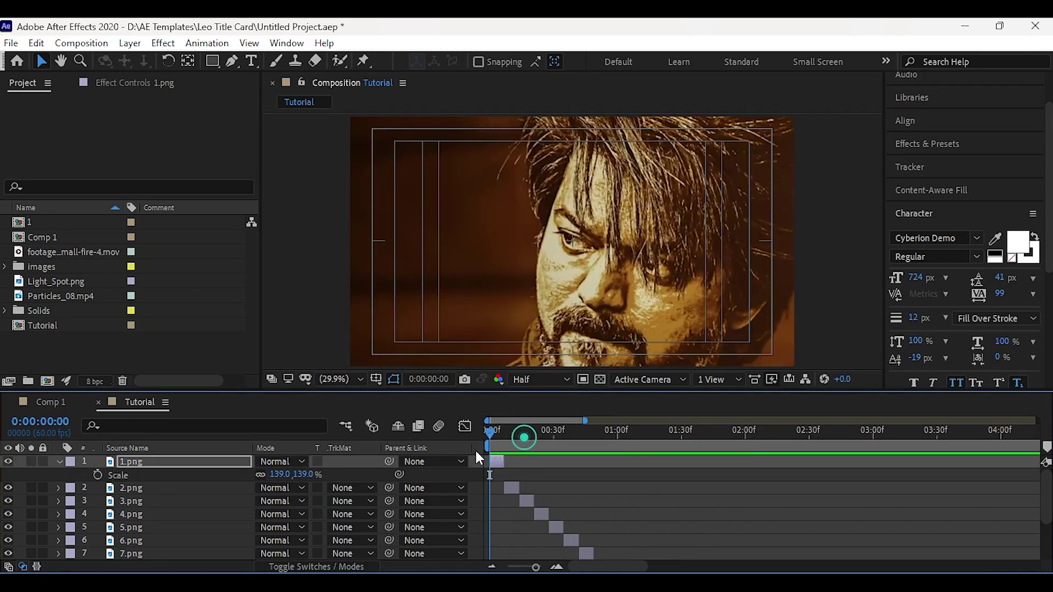
click(58, 462)
Add a null object to the Tutorial composition and make it a 3D layer.
click(315, 568)
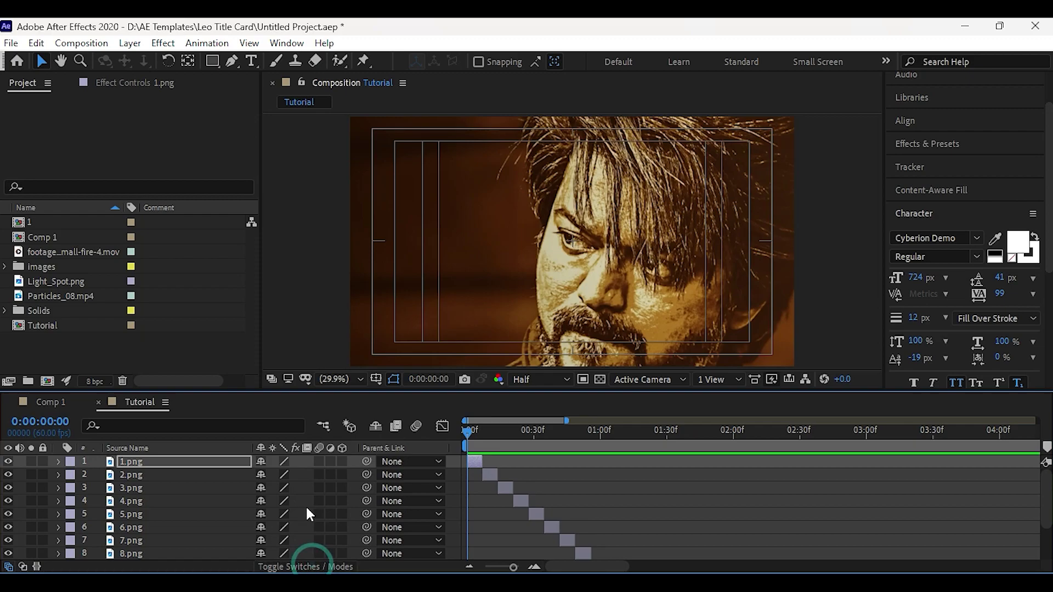
right_click(304, 505)
mouse_move(351, 330)
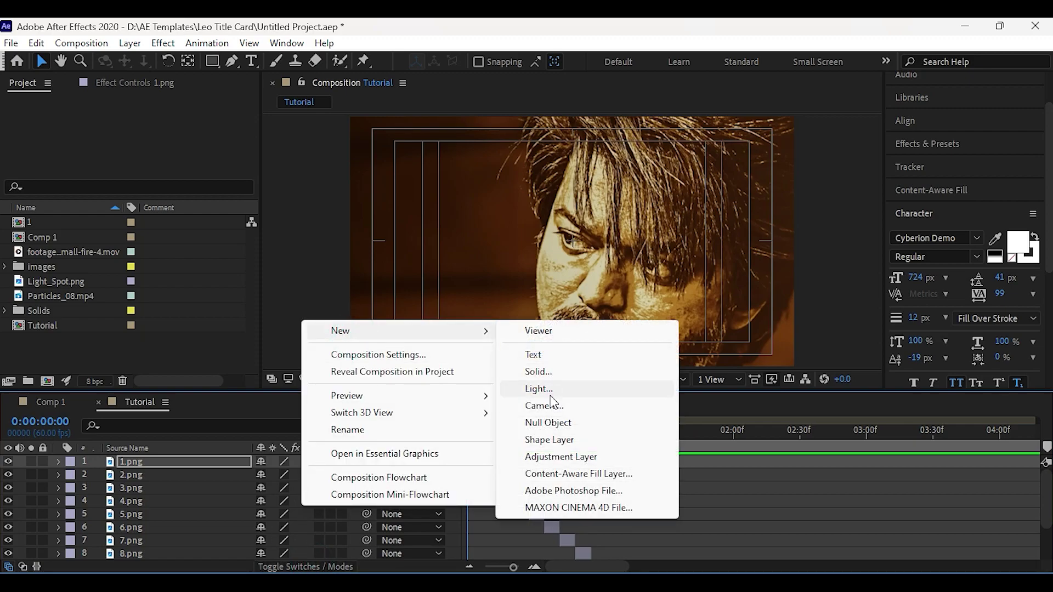
click(548, 423)
click(342, 462)
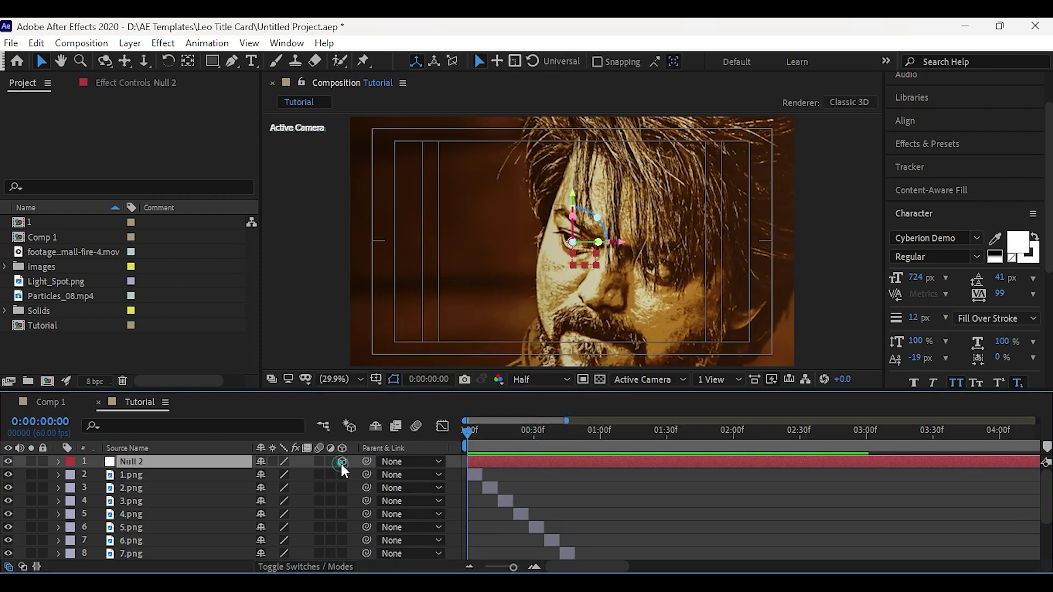
Select all the image layers, parent them to the null and make them 3D layers.
click(149, 475)
scroll(146, 493, down, 3)
shift+click(150, 550)
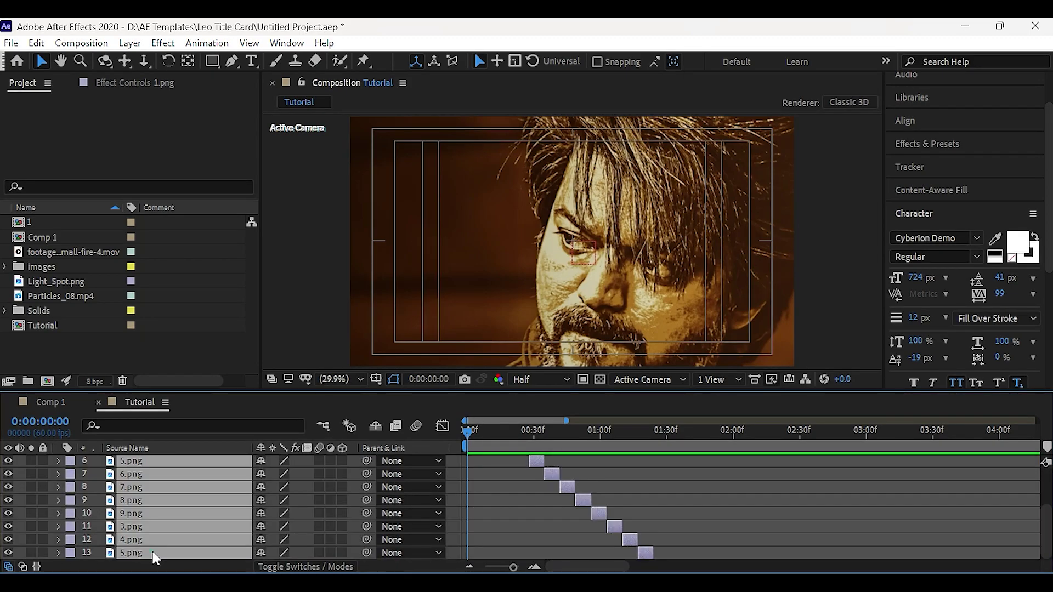
scroll(152, 551, up, 3)
drag(243, 478, 166, 462)
click(340, 476)
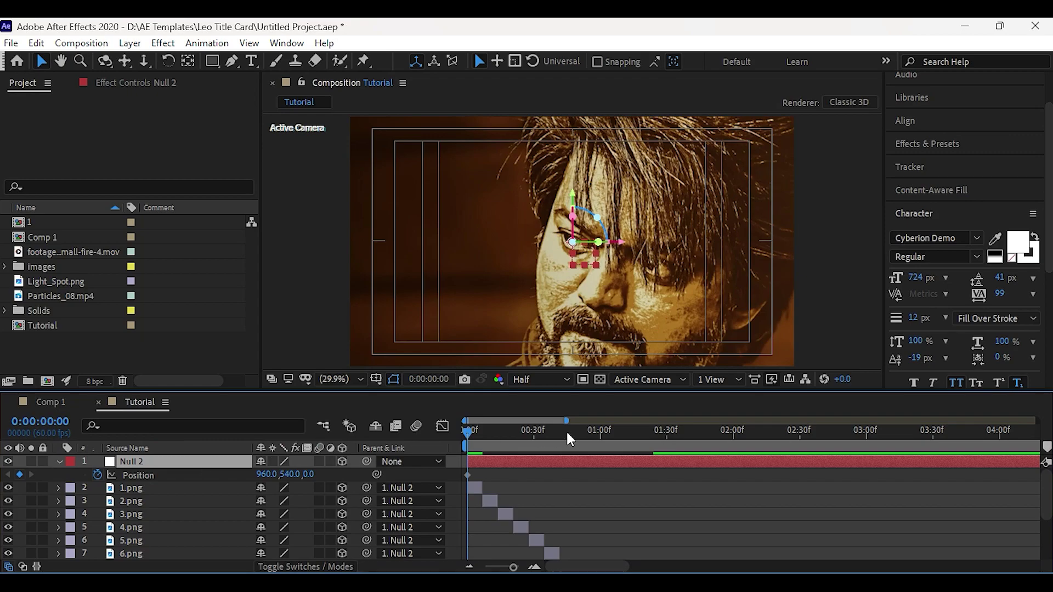
Keyframe the null's position from 960, 540, 0 at the start to a Z value of -1085 at 0:00:01:23.
scroll(536, 556, down, 3)
drag(643, 426, 653, 426)
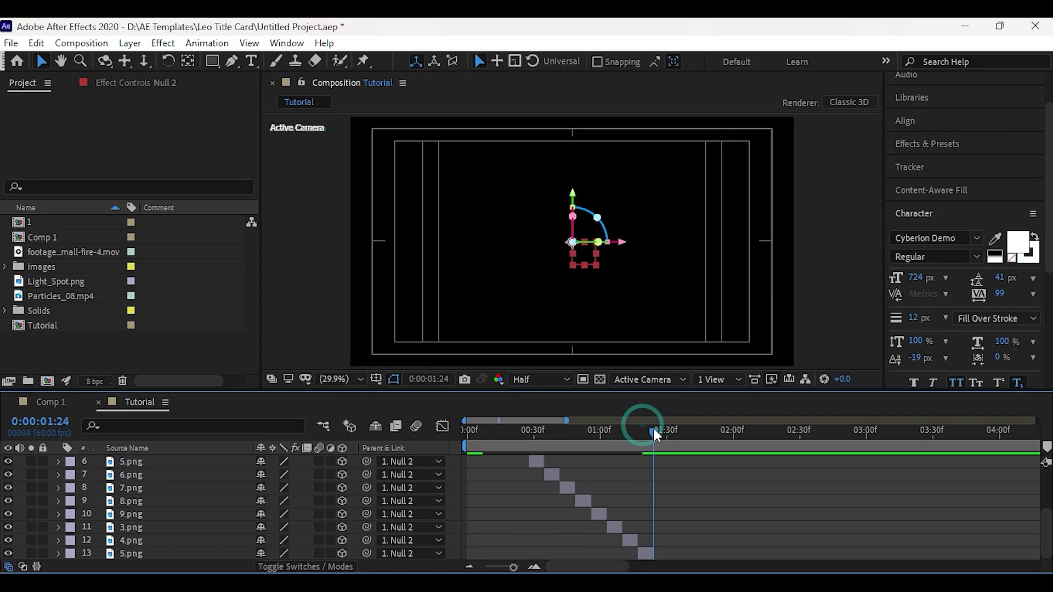
key(Page_Up)
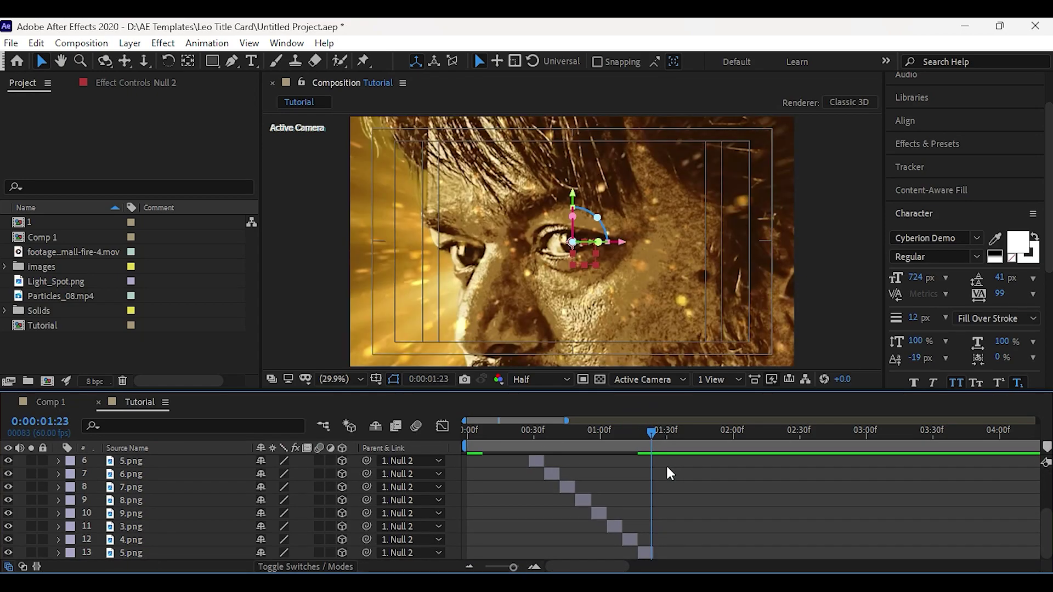
scroll(262, 505, up, 3)
drag(313, 474, 181, 497)
Apply Easy Ease to both position keyframes of the null and preview the zoom from the start.
drag(689, 472, 452, 484)
key(F9)
click(580, 501)
drag(493, 437, 421, 455)
key(space)
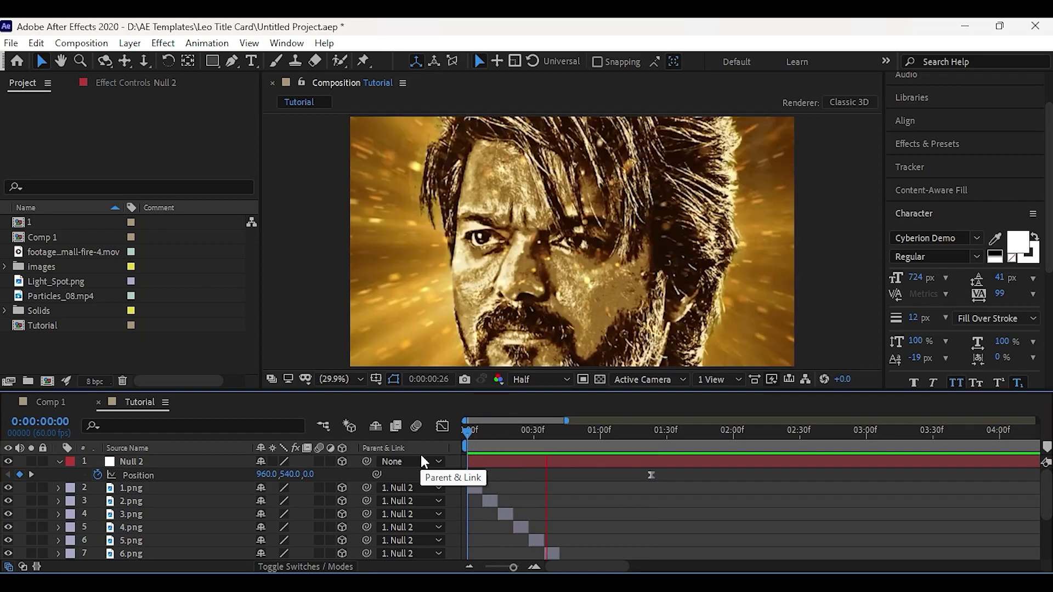
key(space)
Add the expression wiggle(8,6) to the null's Position property and preview the shake from the start.
click(53, 465)
click(57, 463)
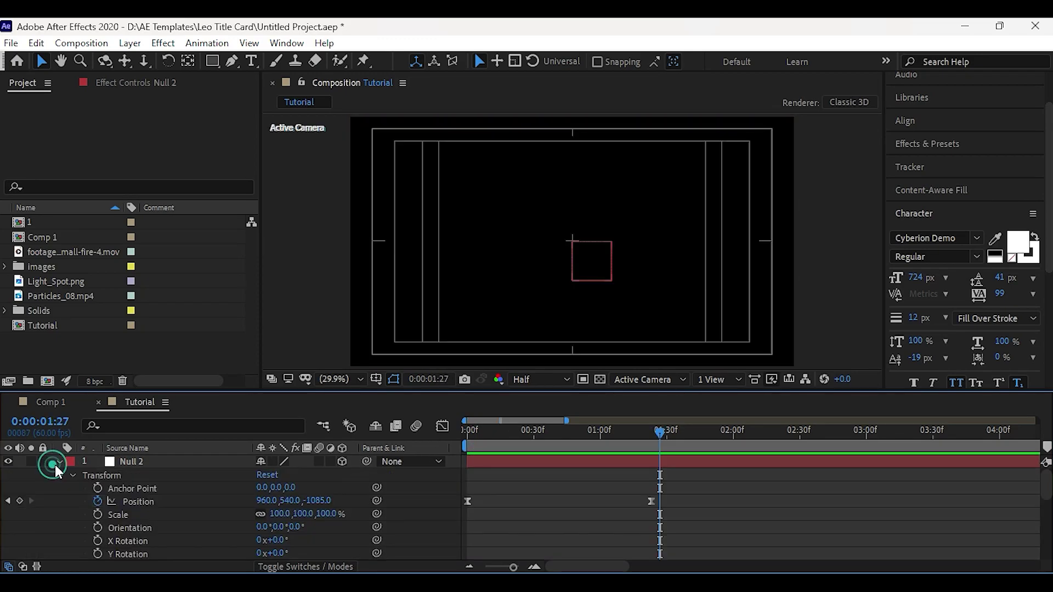
alt+click(97, 501)
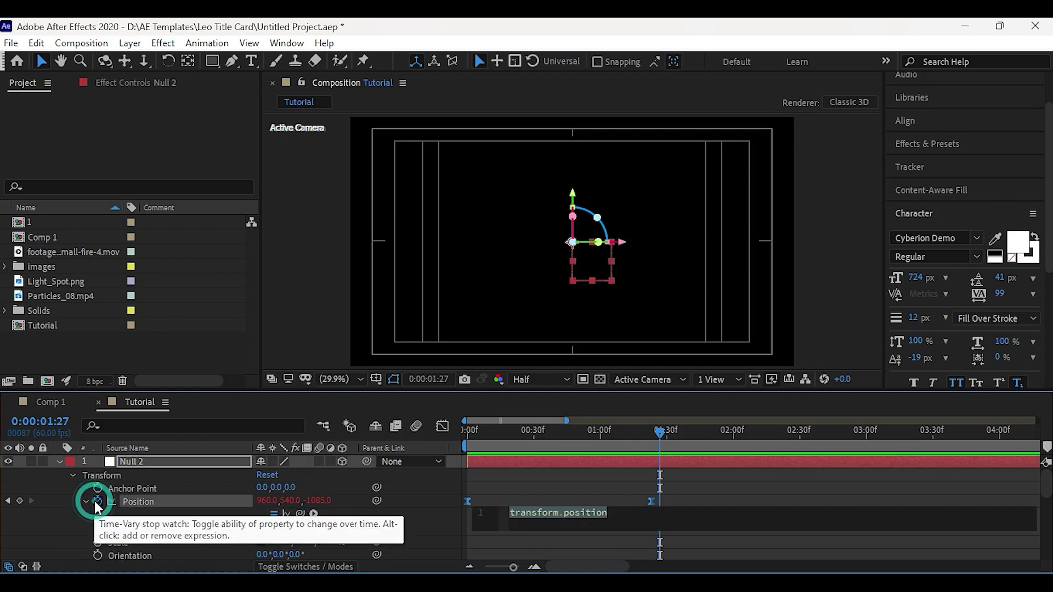
text(wiggle())
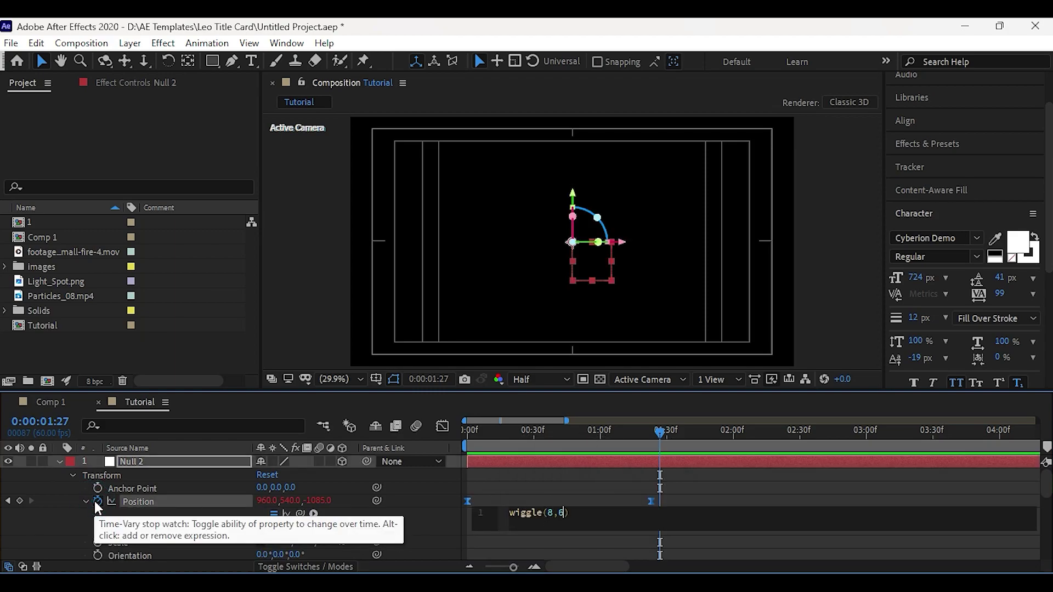
drag(568, 432, 423, 449)
key(space)
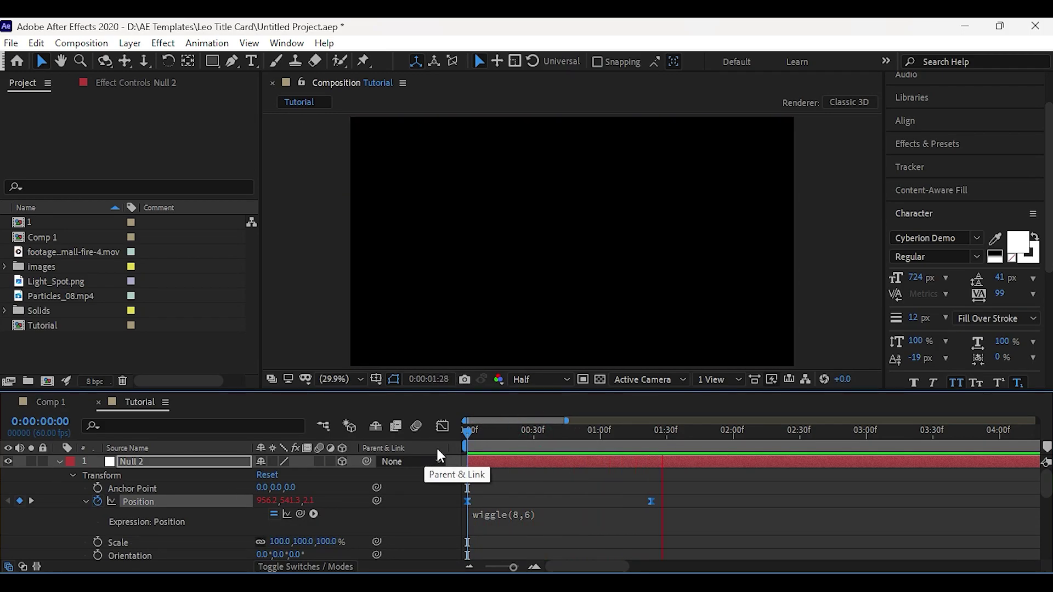
drag(516, 439, 496, 447)
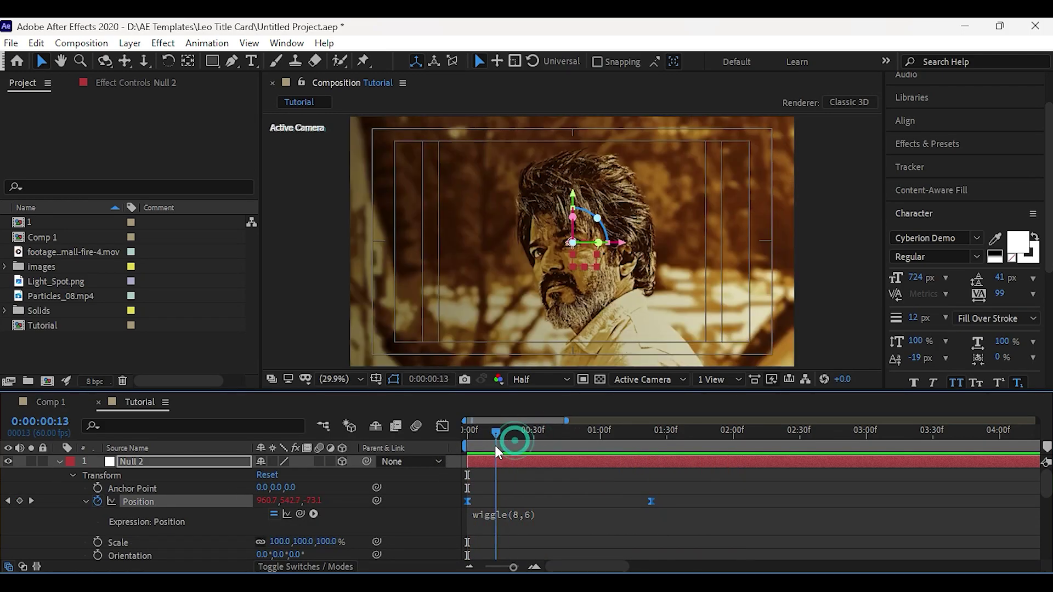
Pre-compose the null and all image layers as "1 seq", moving all attributes into the new composition.
click(59, 461)
key(ctrl+a)
key(ctrl+shift+c)
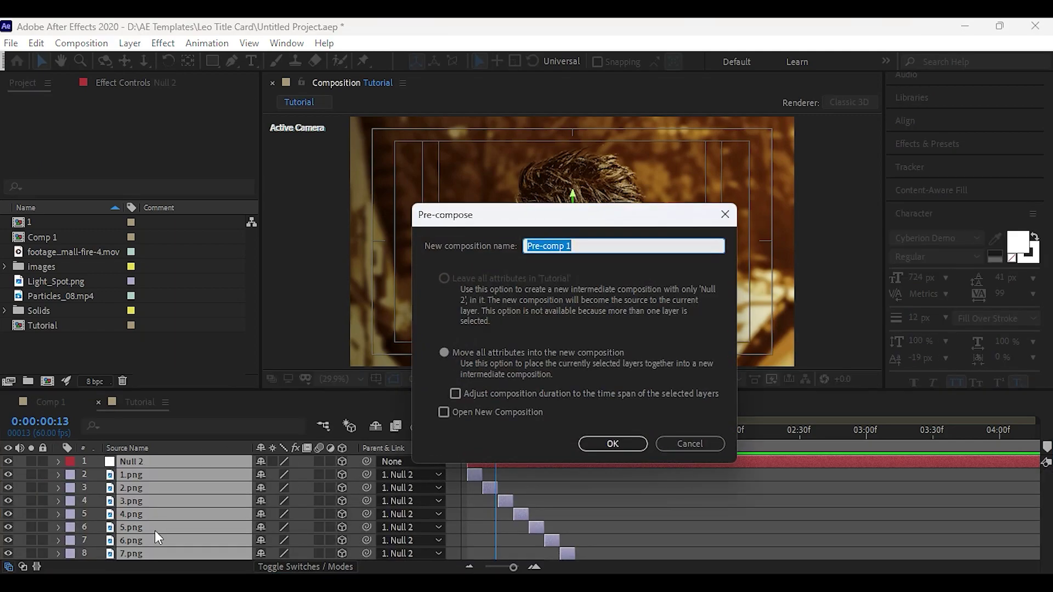
text(1 seq)
click(446, 350)
click(626, 439)
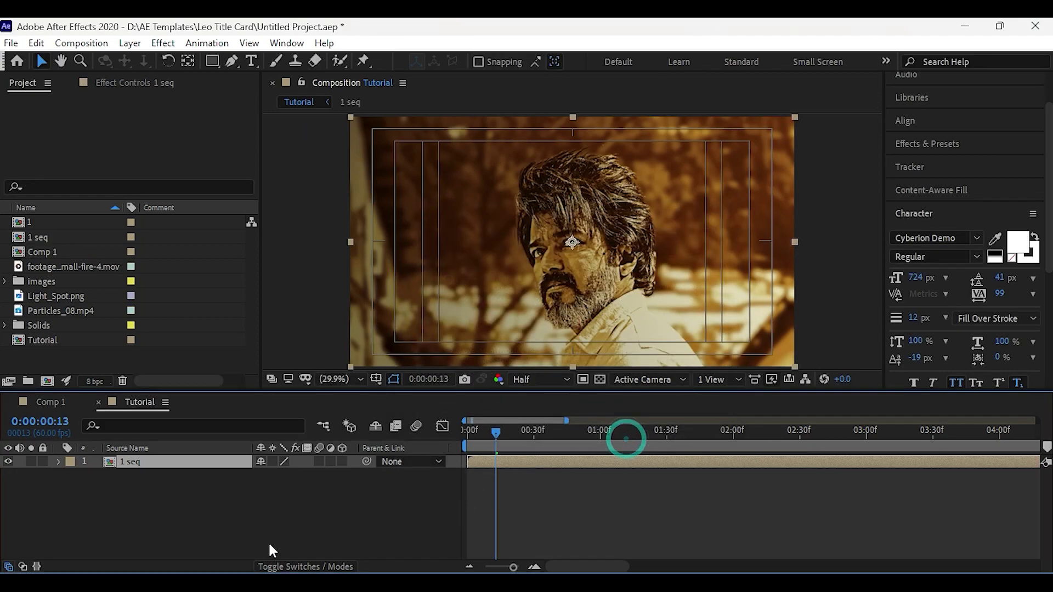
click(261, 544)
Return to the start of the composition and add an adjustment layer above the 1 seq layer.
drag(492, 433, 467, 433)
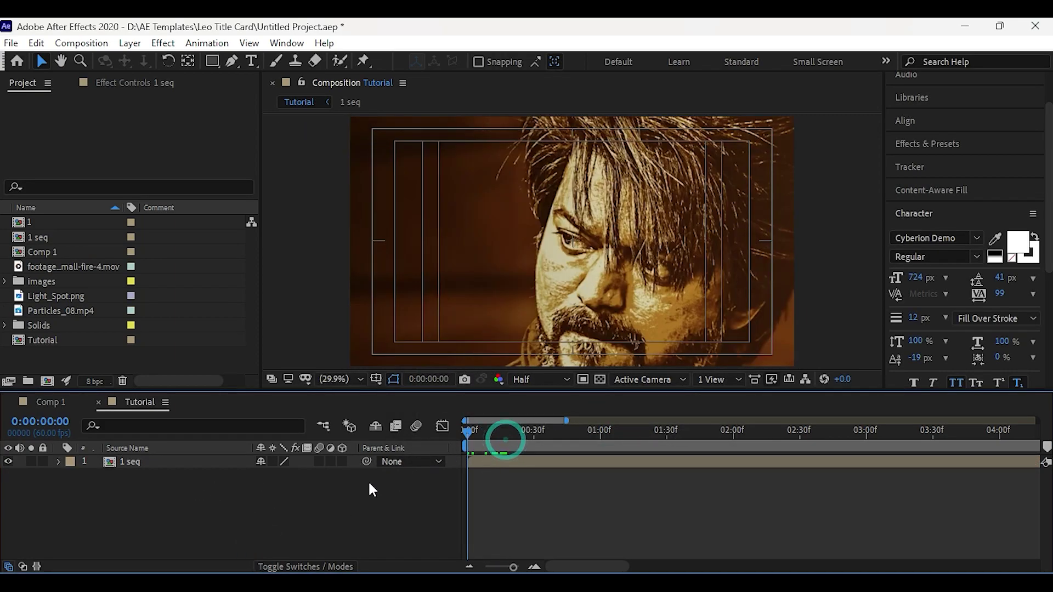
click(139, 462)
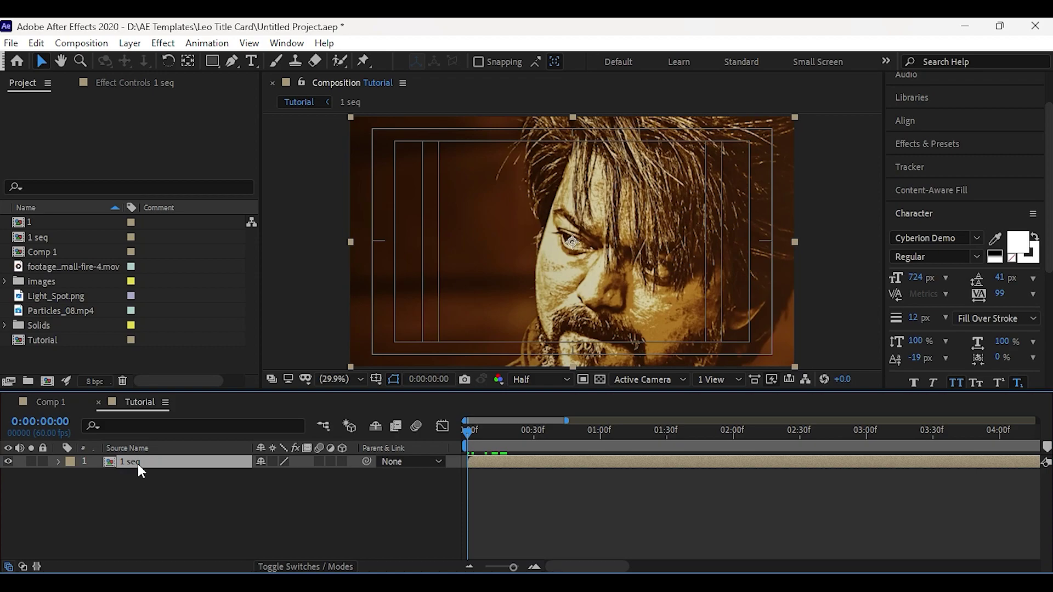
right_click(152, 495)
click(217, 322)
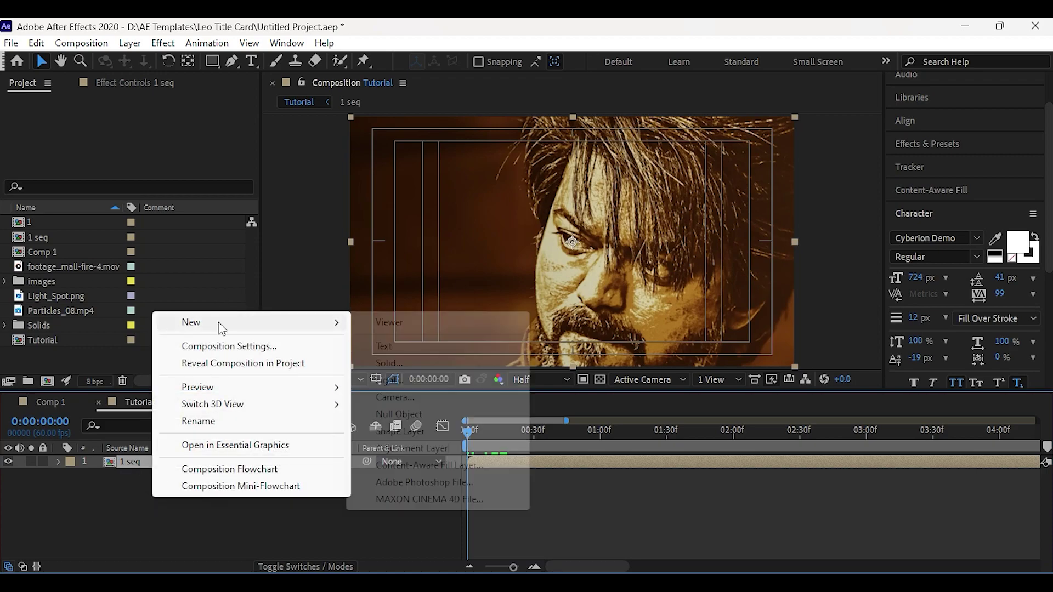
click(417, 448)
Apply the CC Star Burst effect to the adjustment layer.
click(145, 464)
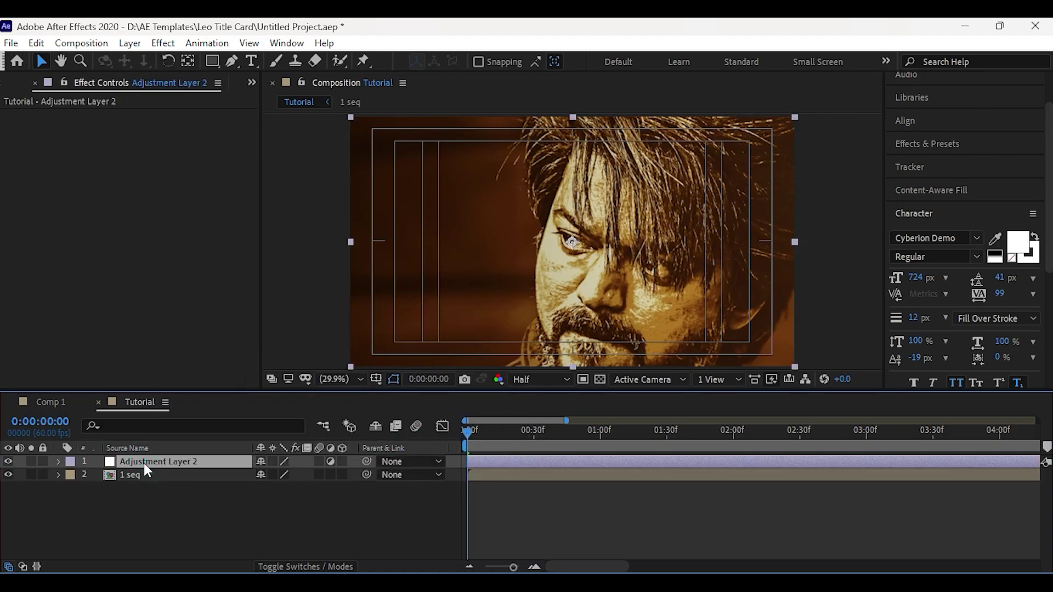
key(ctrl+space)
text(cc s)
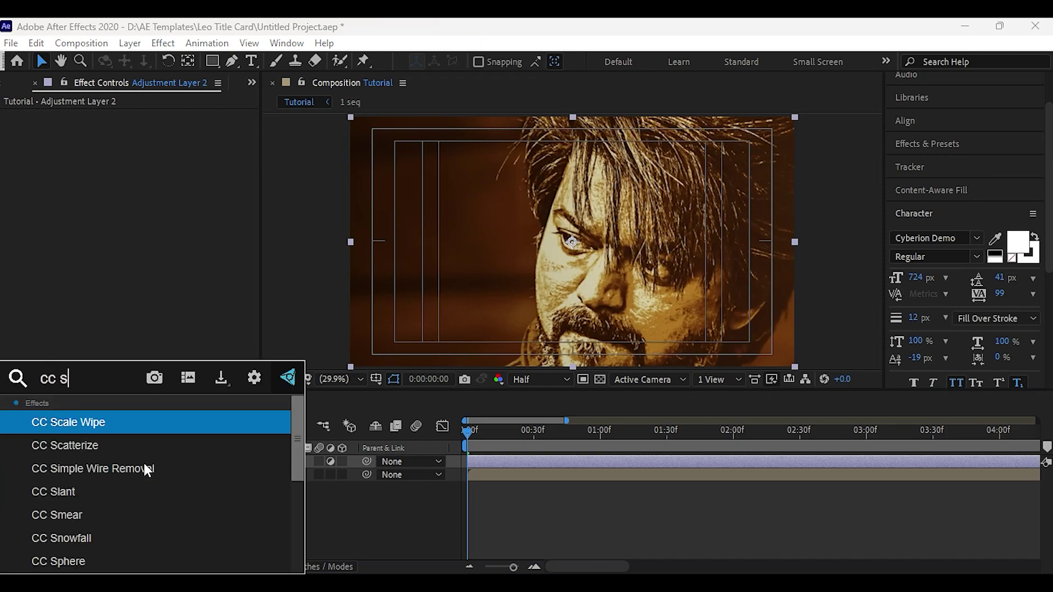
text(ta)
click(113, 423)
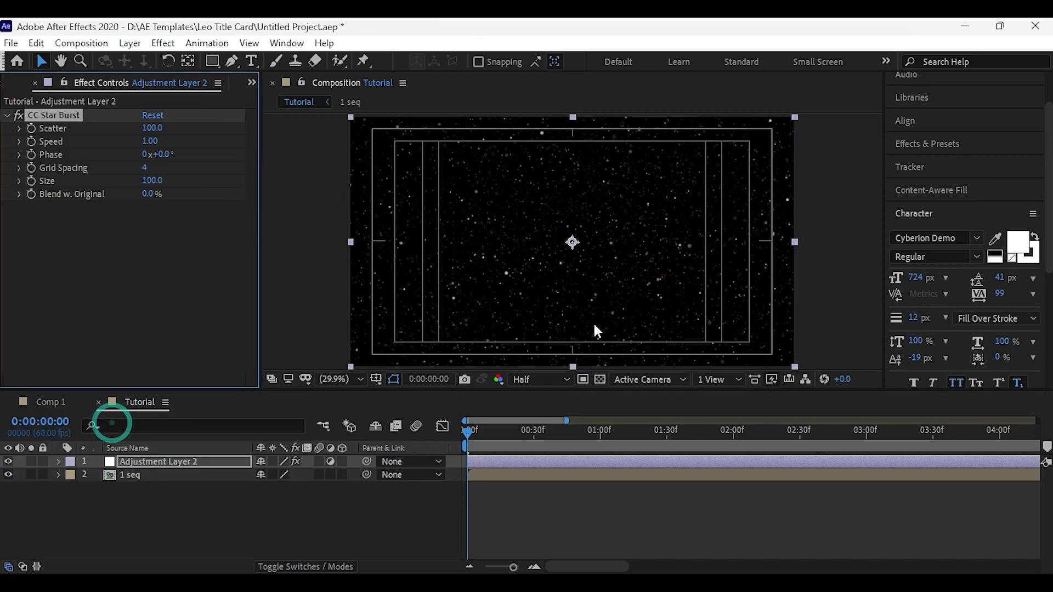
Set the CC Star Burst Scatter and Speed to 0 while viewing the eye at 100%.
key(period)
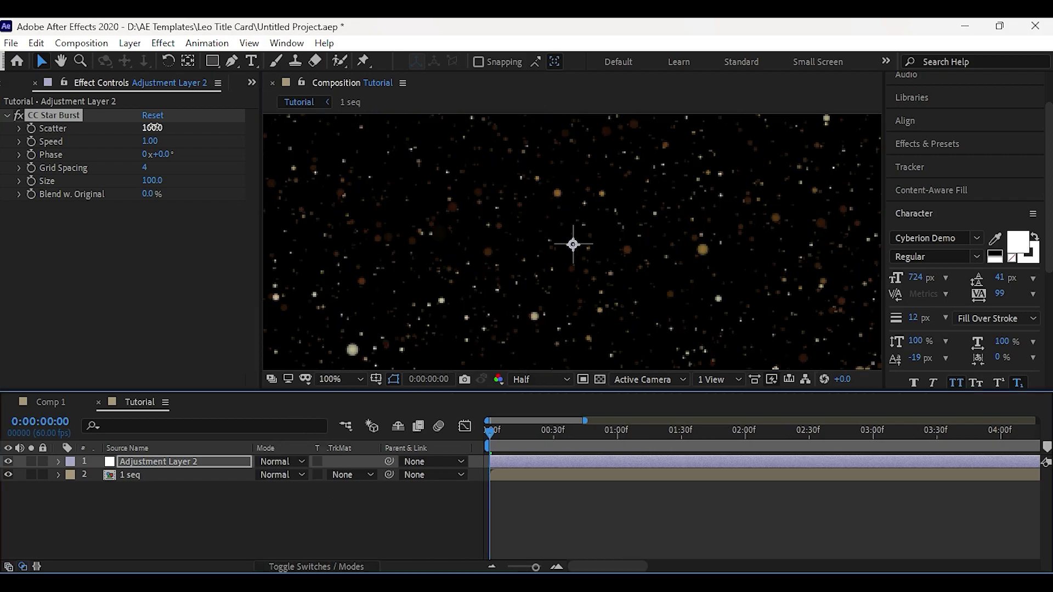
click(154, 128)
text(0)
click(157, 141)
text(0)
click(173, 273)
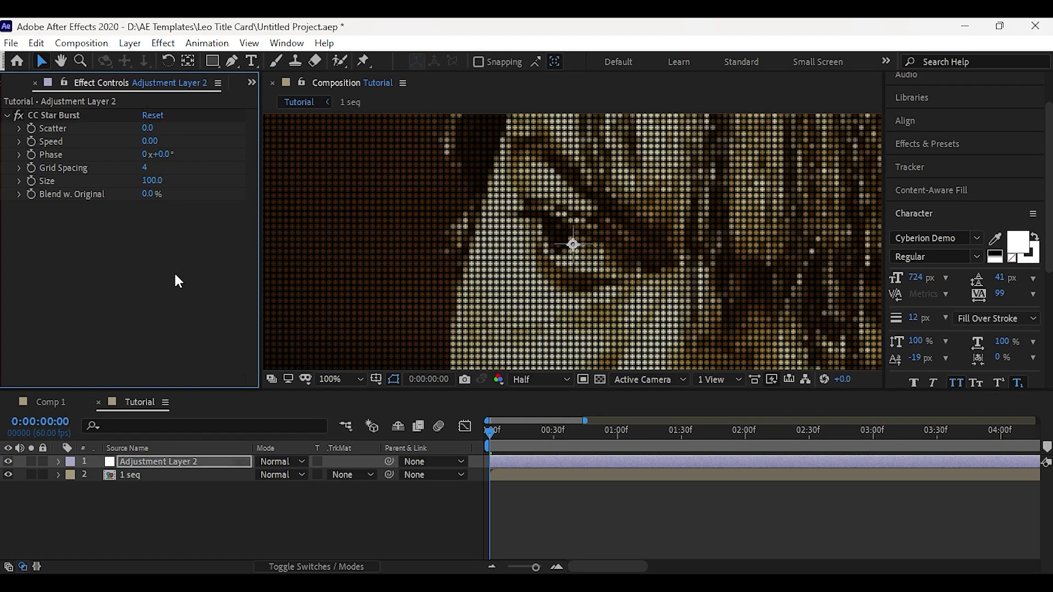
Set the CC Star Burst Size to 85, Blend w. Original to 65% and Grid Spacing to 18.
click(152, 181)
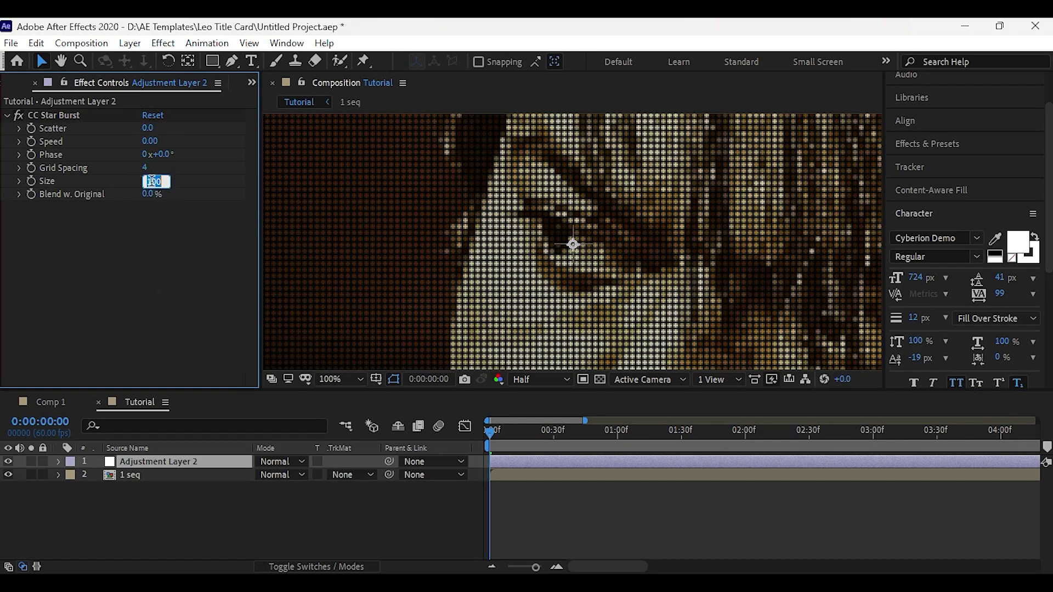
click(163, 228)
click(150, 194)
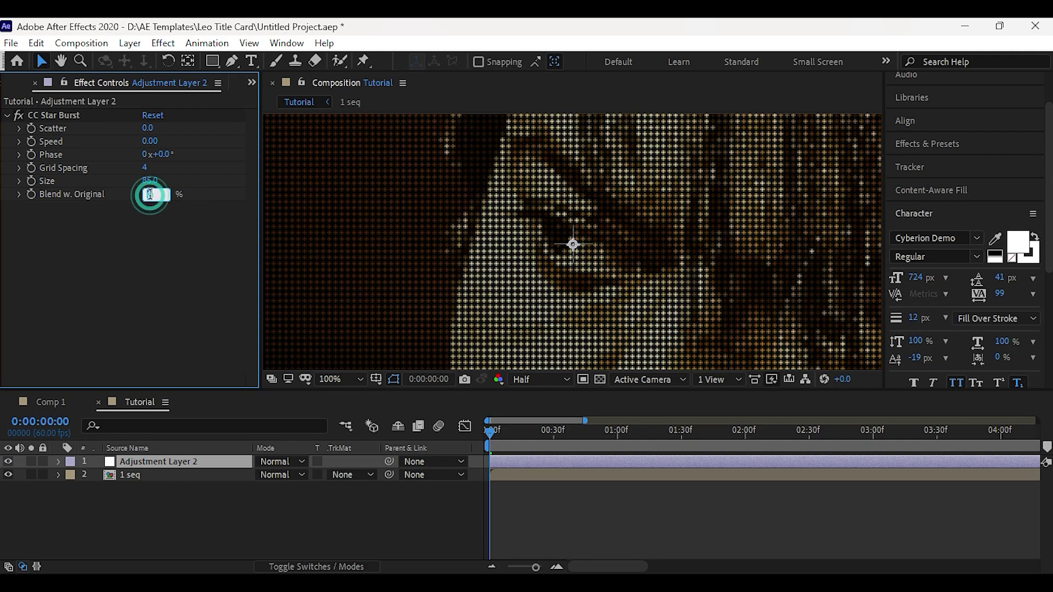
text(65)
click(146, 237)
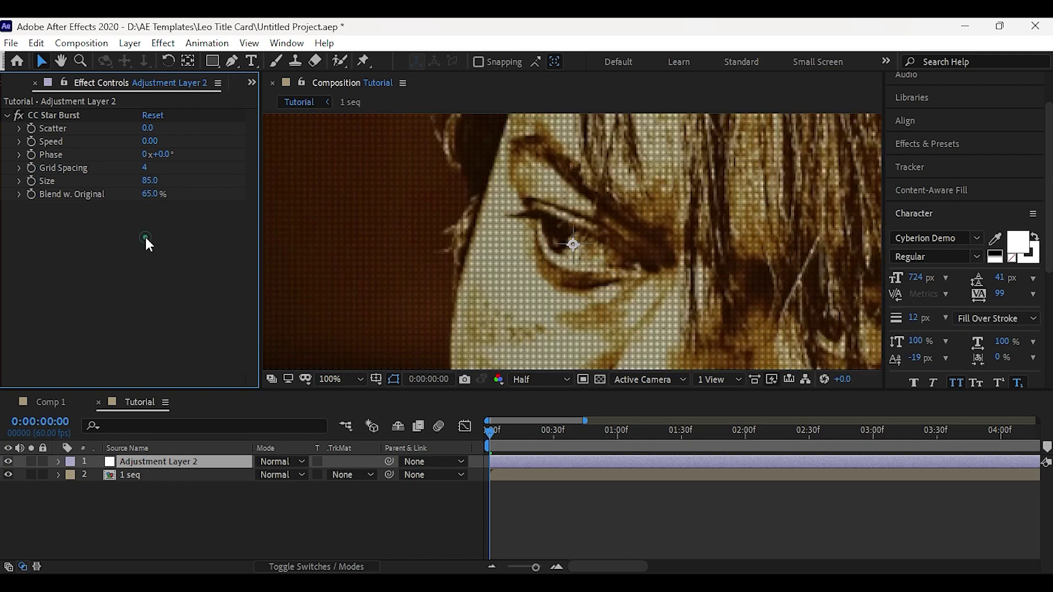
click(144, 168)
text(18)
key(Return)
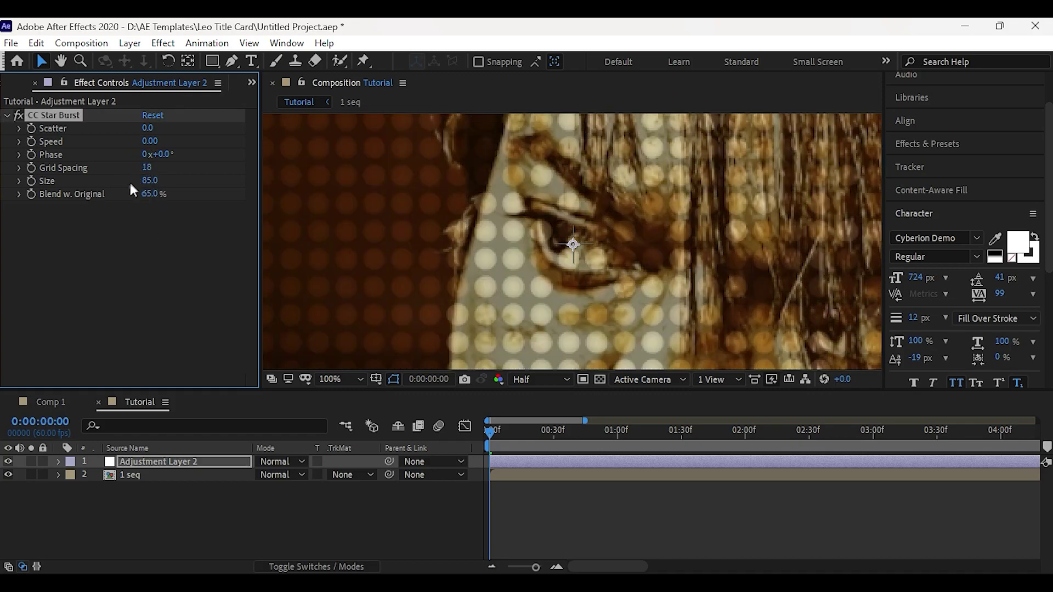
Apply Solid Composite to the adjustment layer and set its colour to black (000000).
click(160, 459)
key(ctrl+space)
text(soli)
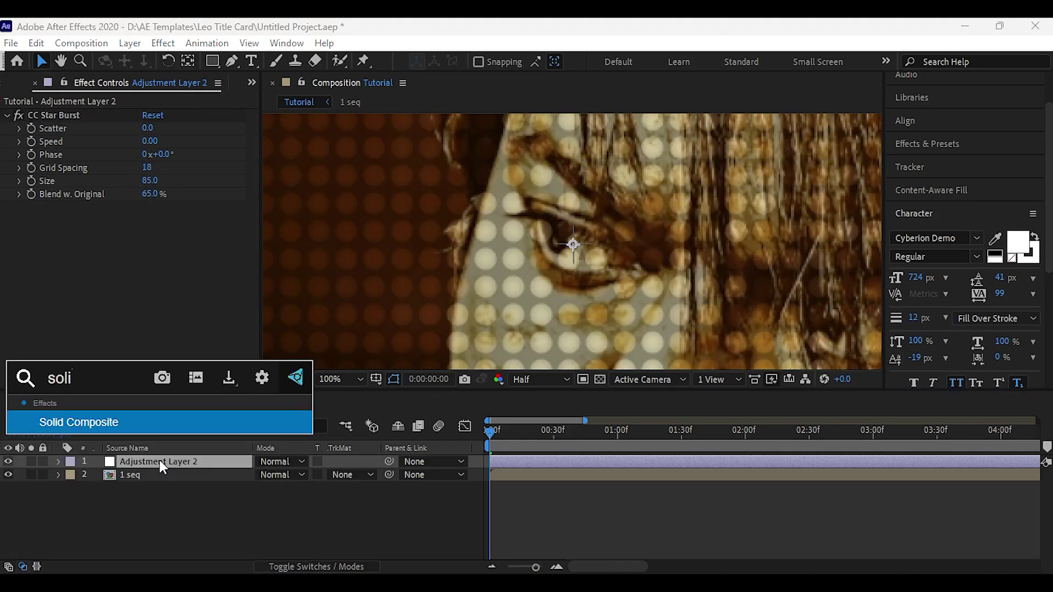
key(Return)
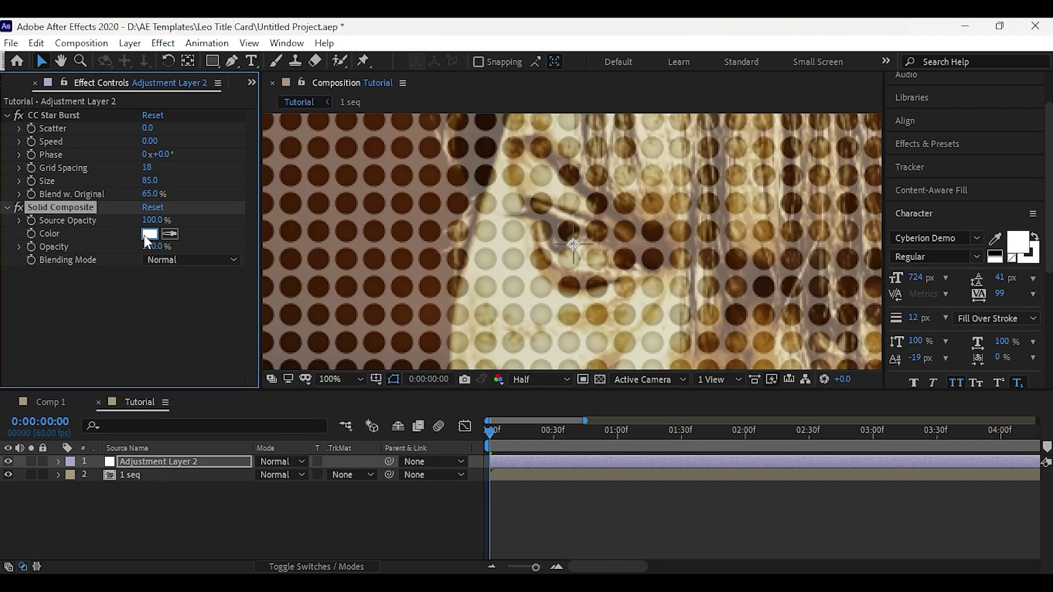
click(148, 234)
click(329, 475)
click(631, 360)
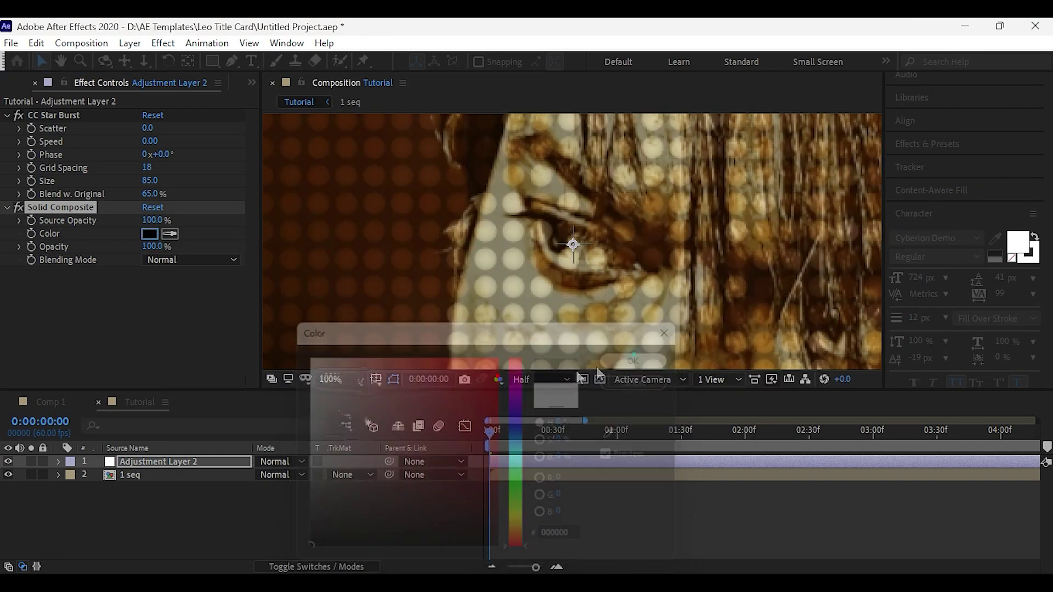
Apply the Curves effect to the adjustment layer and shape the RGB curve into an S with raised highlights and lowered shadows.
click(194, 462)
key(ctrl+space)
text(cur)
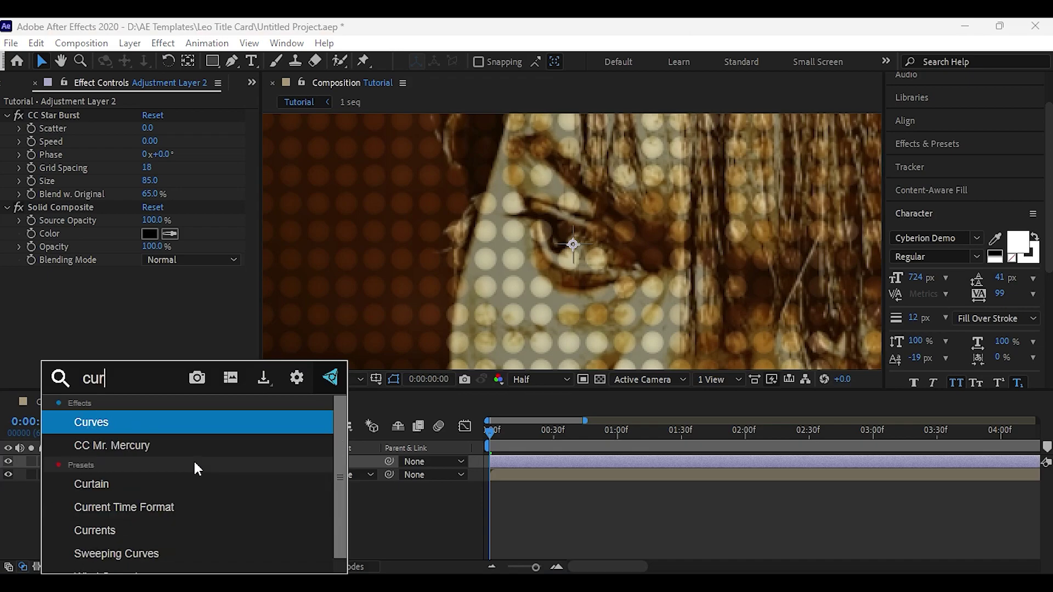
key(Return)
drag(166, 234, 167, 222)
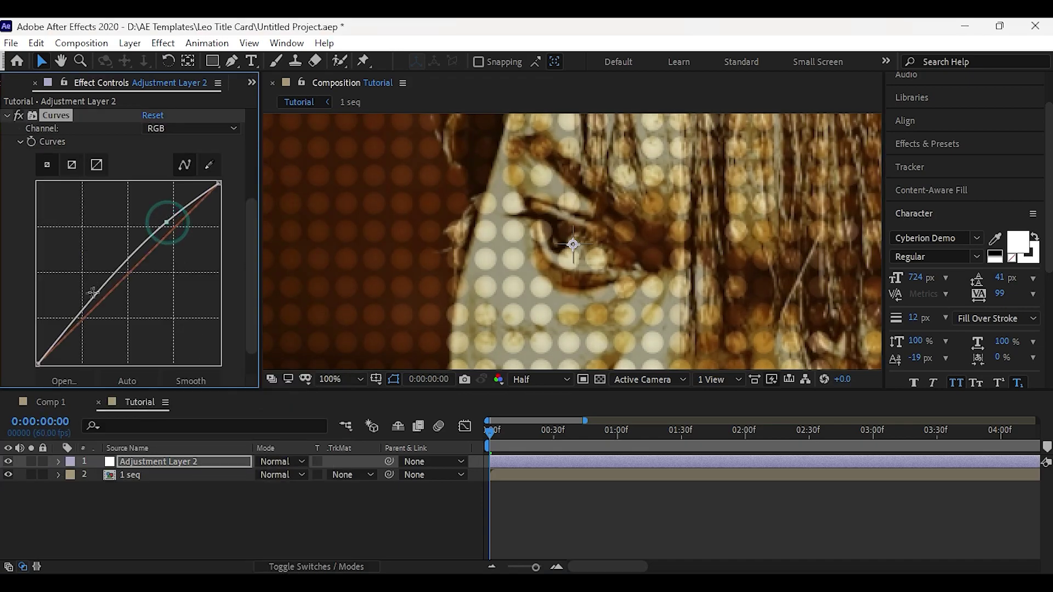
drag(93, 293, 81, 340)
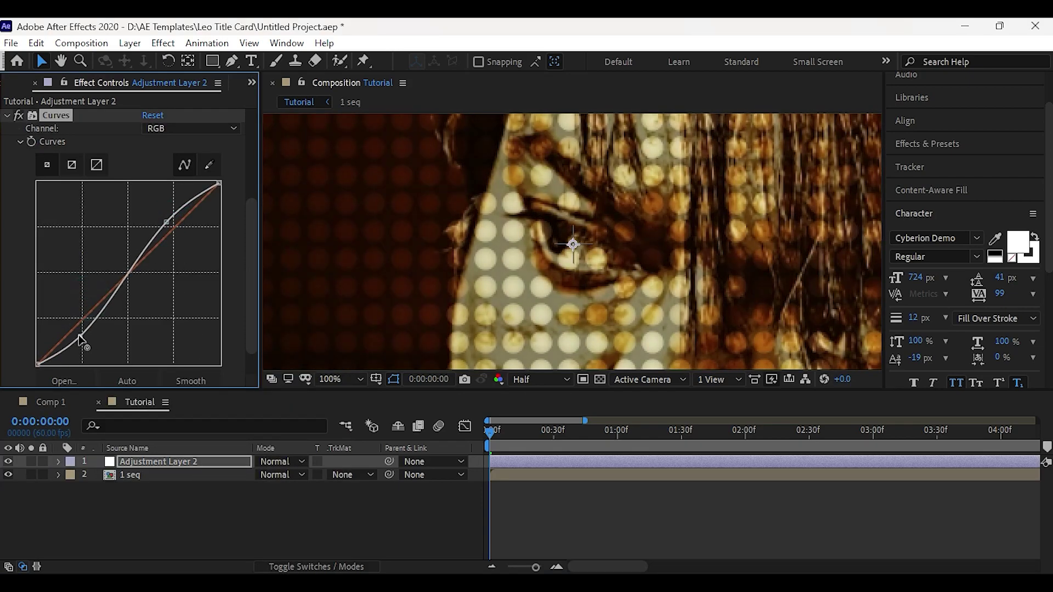
Fine-tune the individual colour channels of the Curves effect, finishing on the Blue channel.
click(160, 240)
click(158, 247)
drag(153, 251, 136, 281)
key(ctrl+z)
key(ctrl+z)
click(132, 267)
click(169, 127)
click(183, 193)
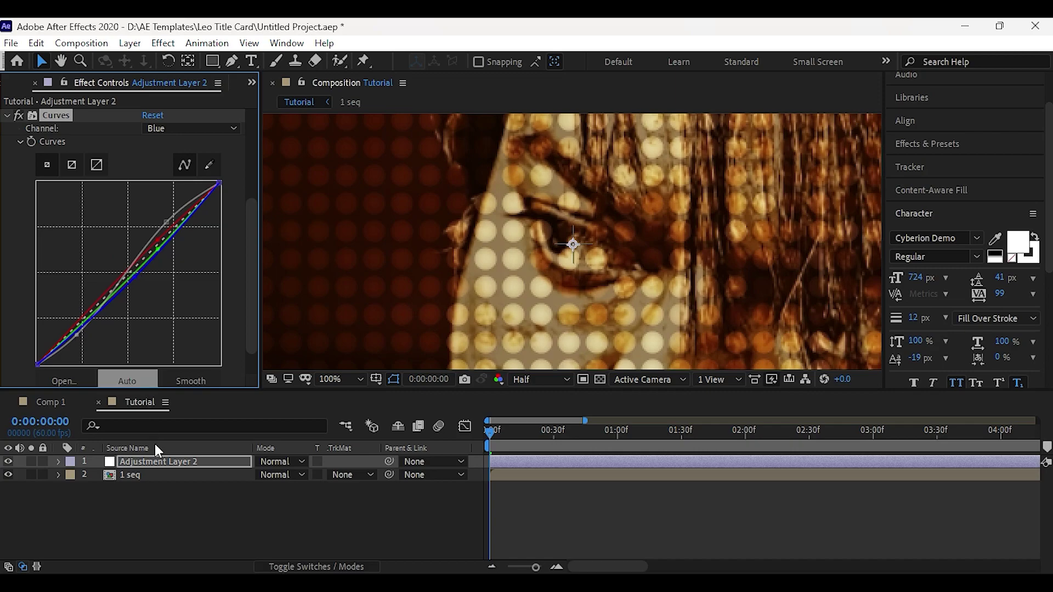
Apply the Tint effect to the adjustment layer and set Amount to Tint to 15%.
key(ctrl+space)
text(tin)
key(Return)
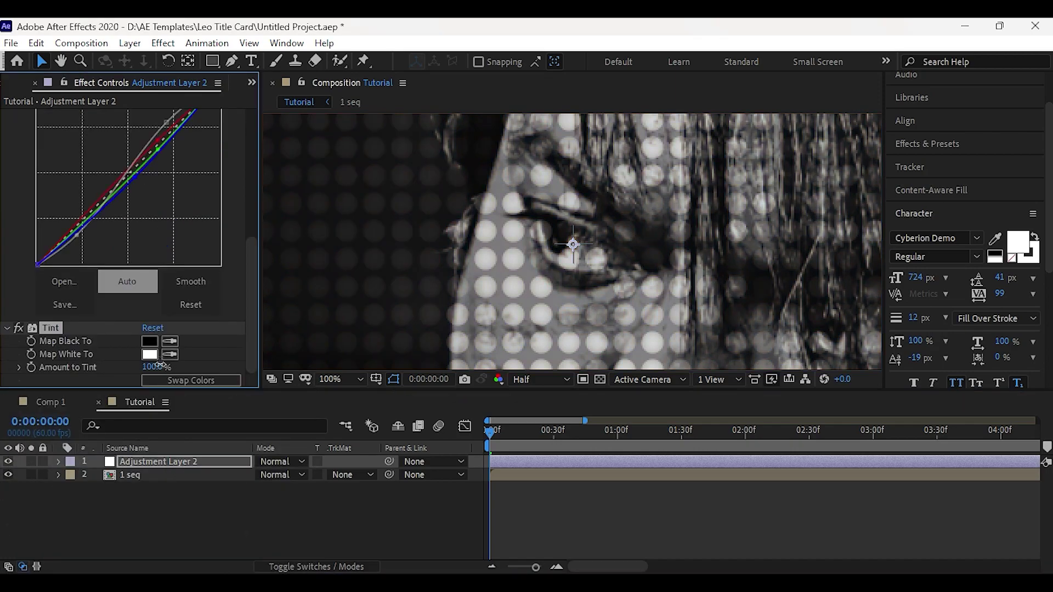
click(157, 367)
key(Return)
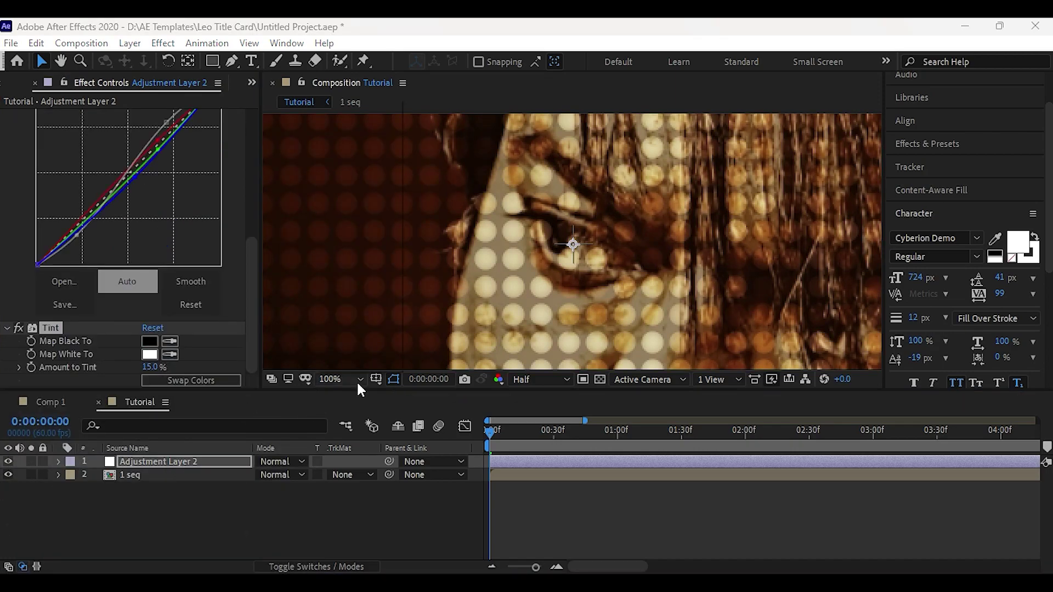
Fit the whole frame in the viewer and preview the graded portrait sequence from the start.
click(353, 380)
click(379, 120)
click(364, 514)
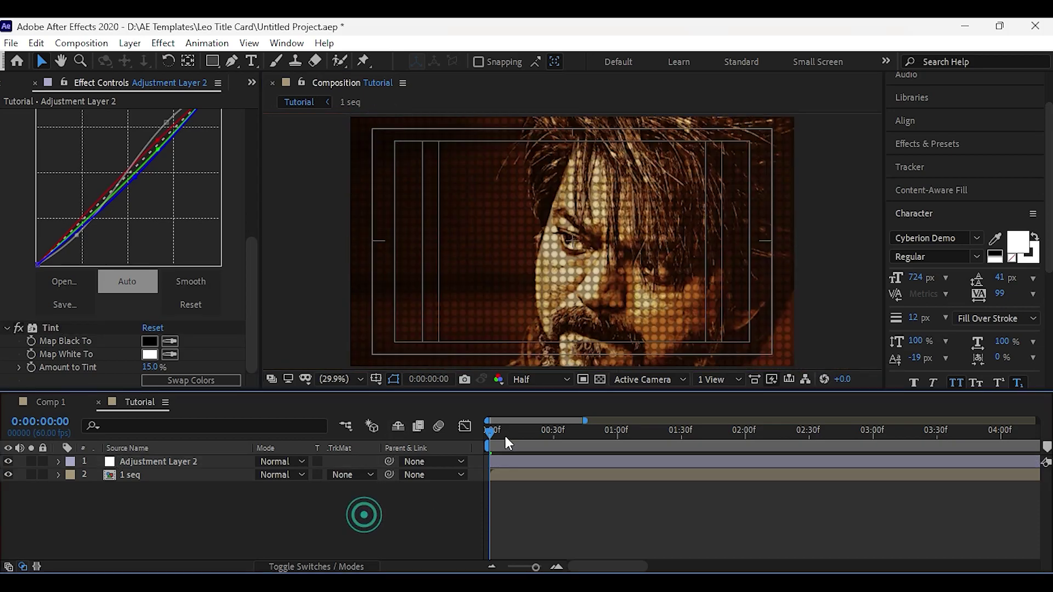
click(494, 431)
key(space)
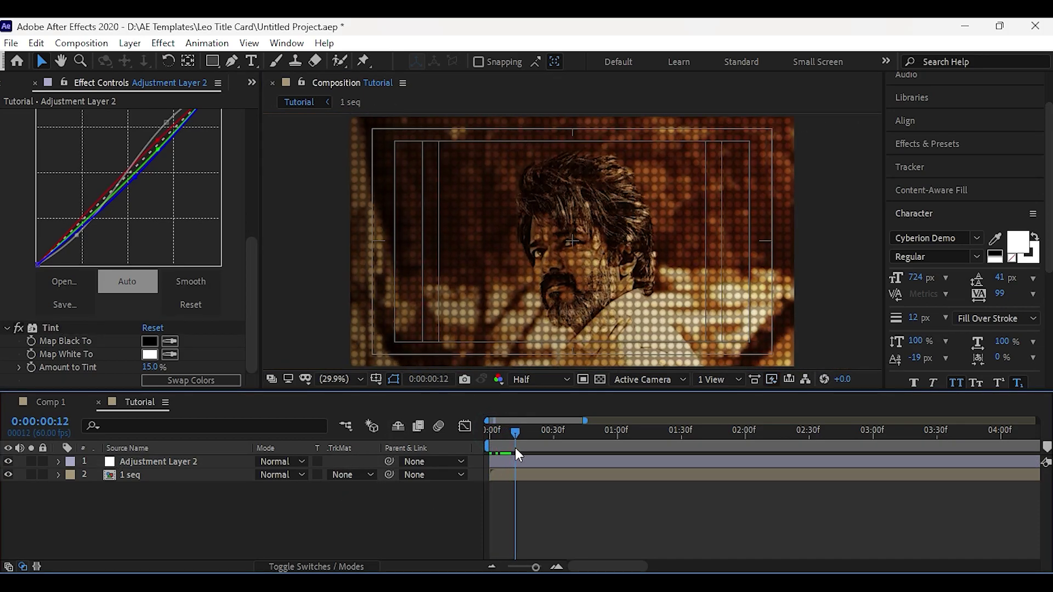
Lift the shadow point of the RGB curve slightly in the adjustment layer's Curves effect.
scroll(126, 218, up, 2)
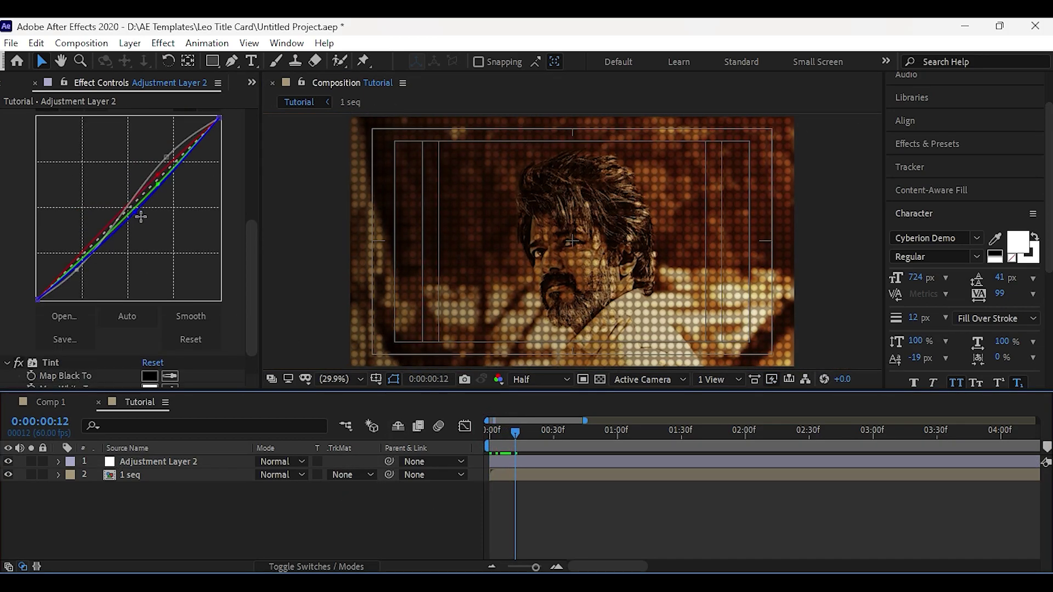
click(158, 181)
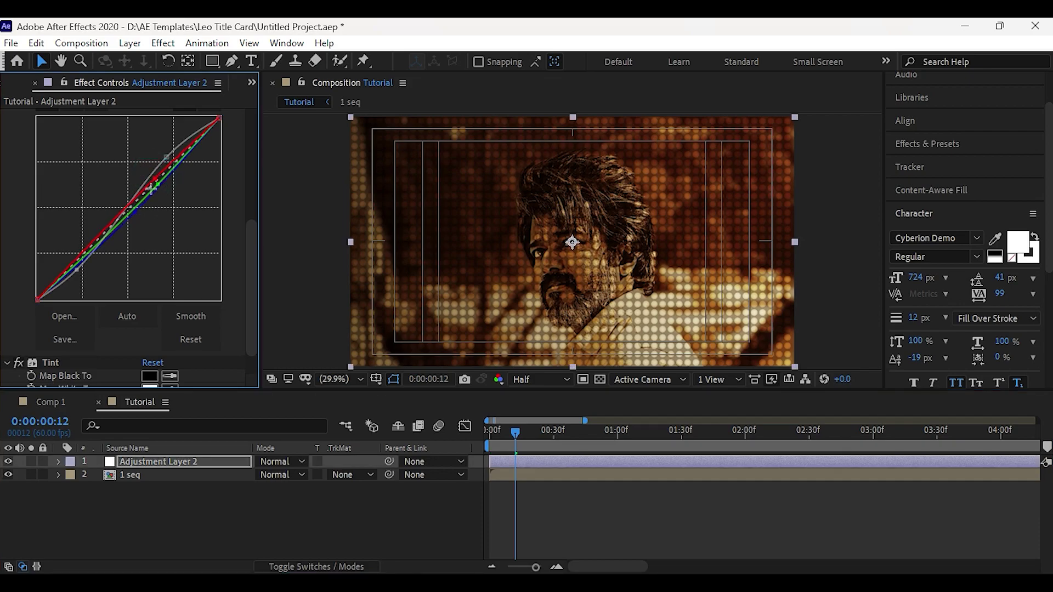
drag(79, 268, 73, 262)
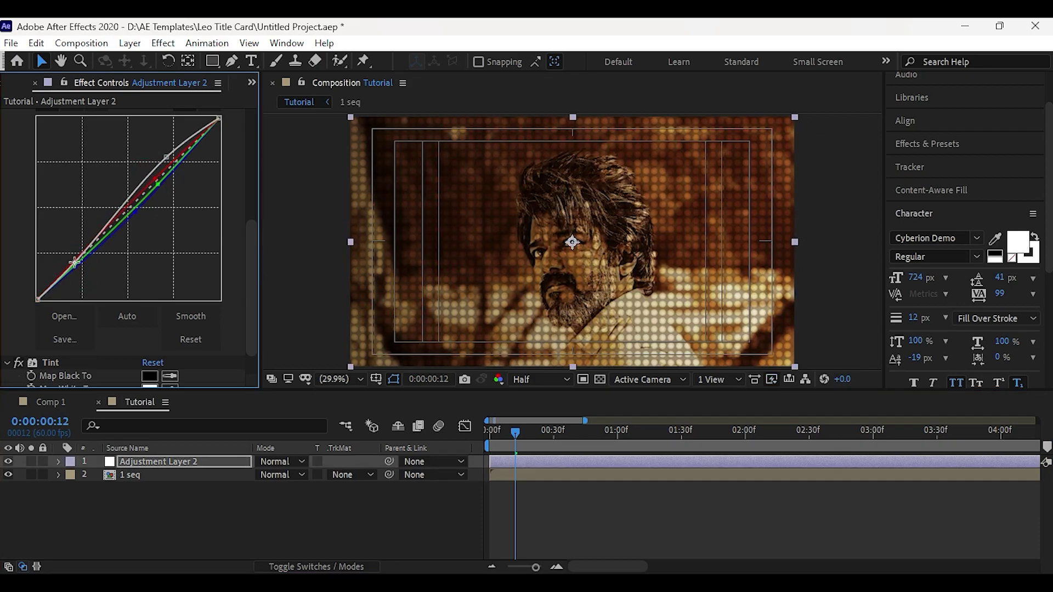
Check the adjusted look on other frames and play the sequence from the beginning.
drag(504, 432, 531, 446)
click(379, 500)
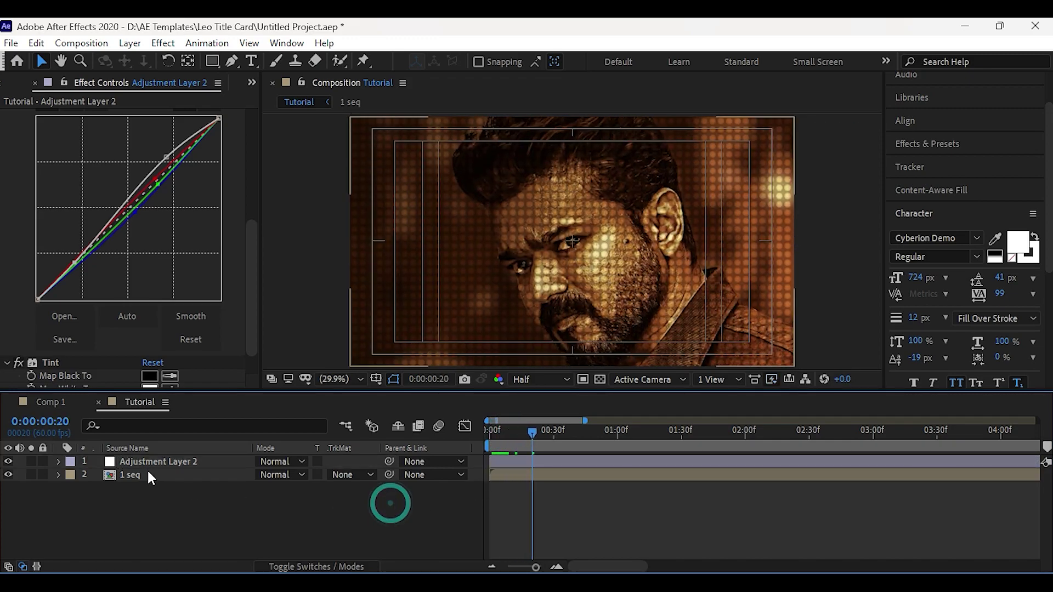
key(Home)
key(space)
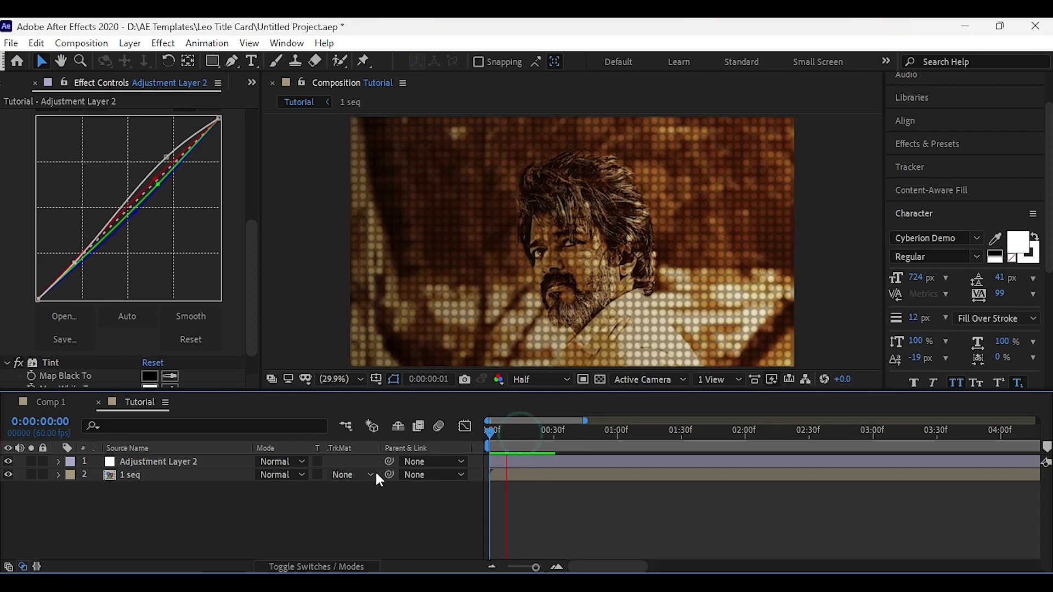
key(space)
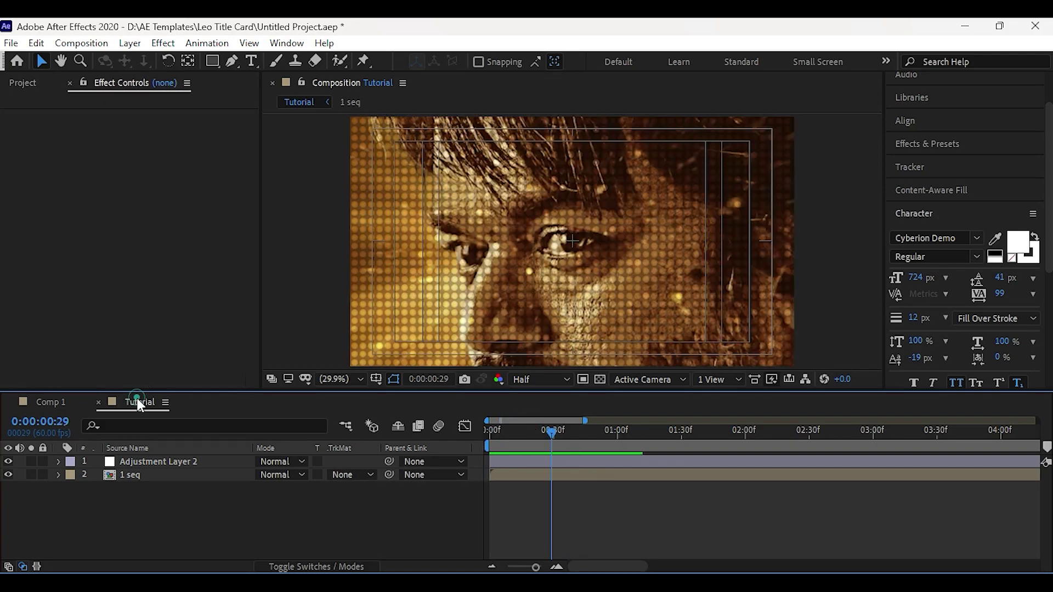
Apply the Noise effect to the adjustment layer with Amount of Noise at 2% and colour noise on.
click(153, 464)
right_click(153, 464)
click(114, 505)
click(153, 458)
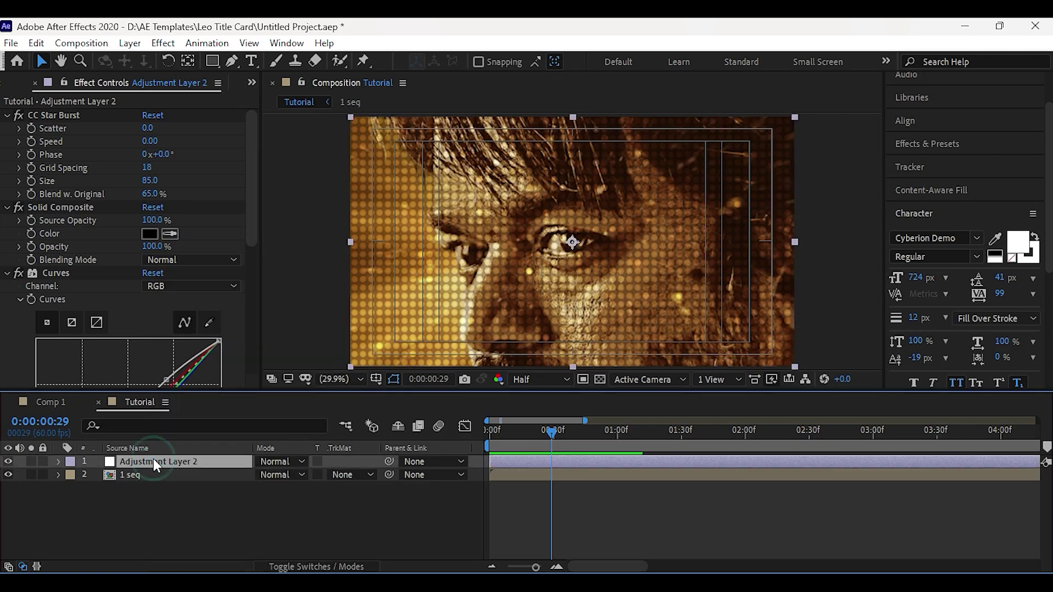
key(ctrl+space)
text(noi)
key(Return)
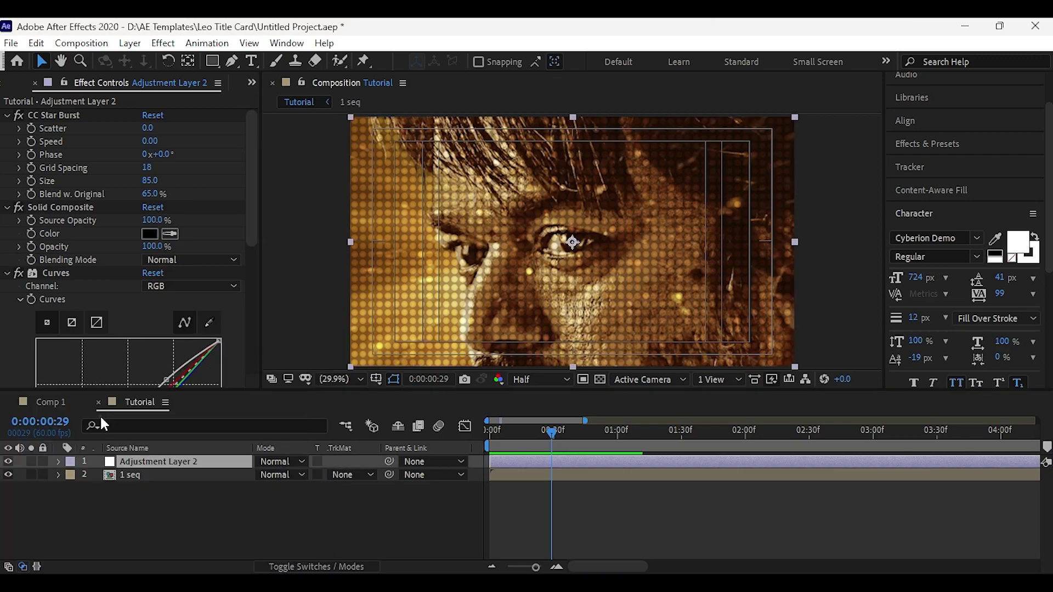
click(148, 354)
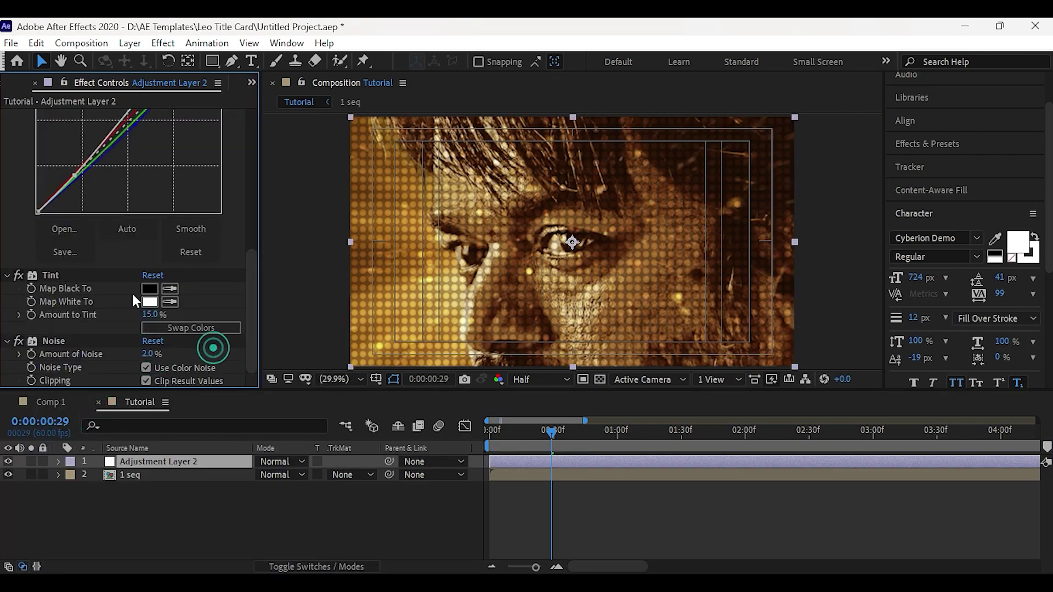
Set the CC Star Burst Scatter to 0.2 and collapse all effects on the adjustment layer.
scroll(131, 174, up, 6)
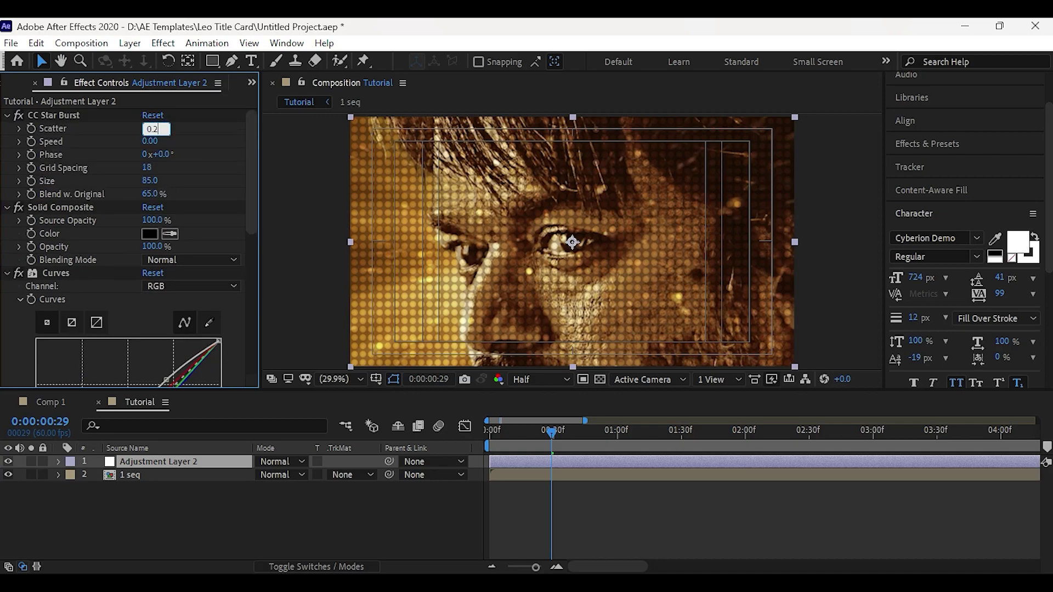
key(Return)
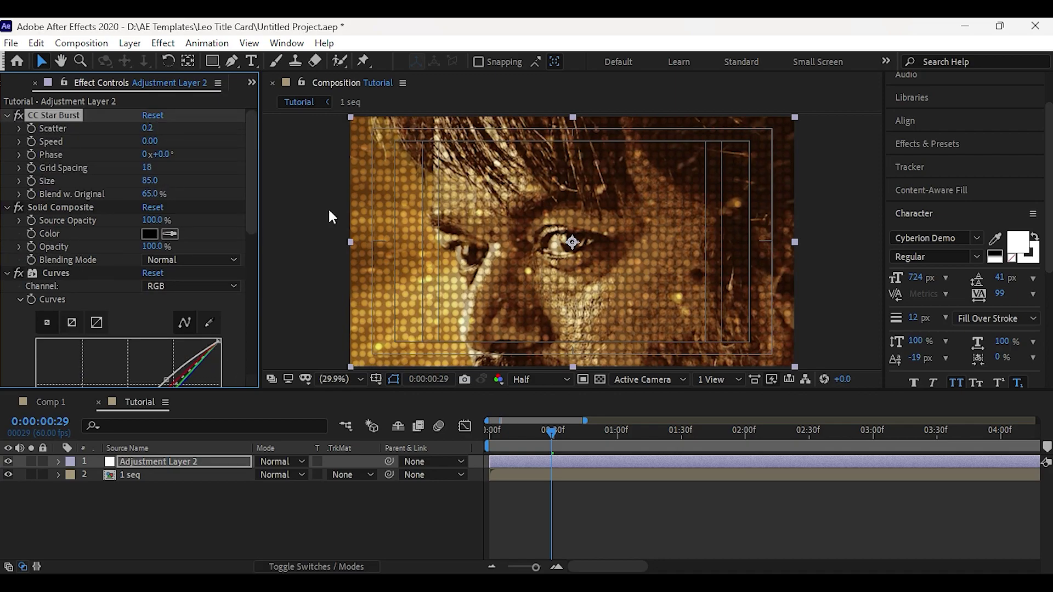
click(7, 115)
click(8, 128)
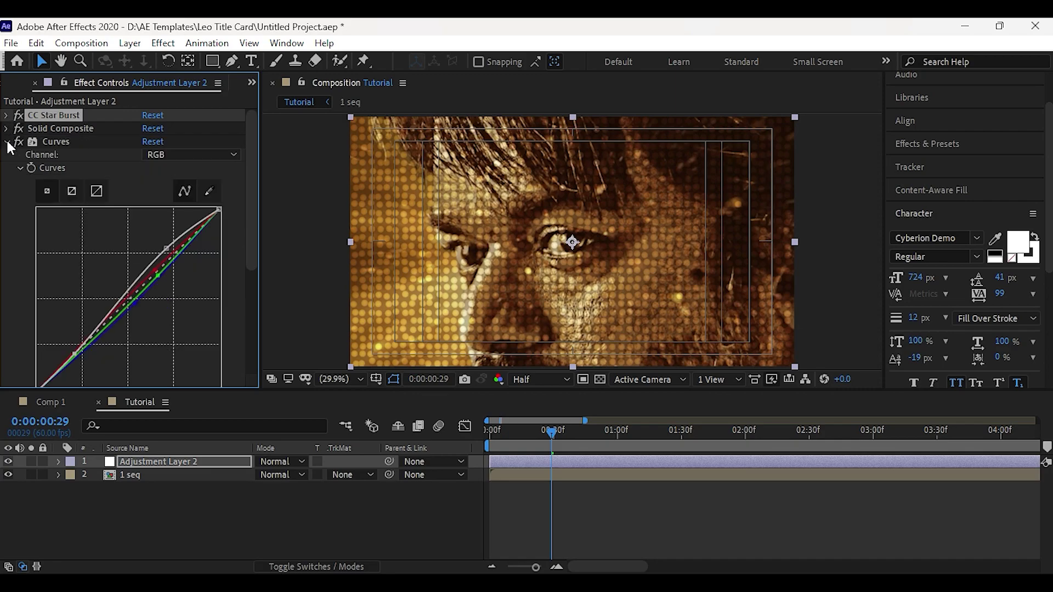
click(7, 141)
click(7, 154)
click(7, 168)
click(68, 255)
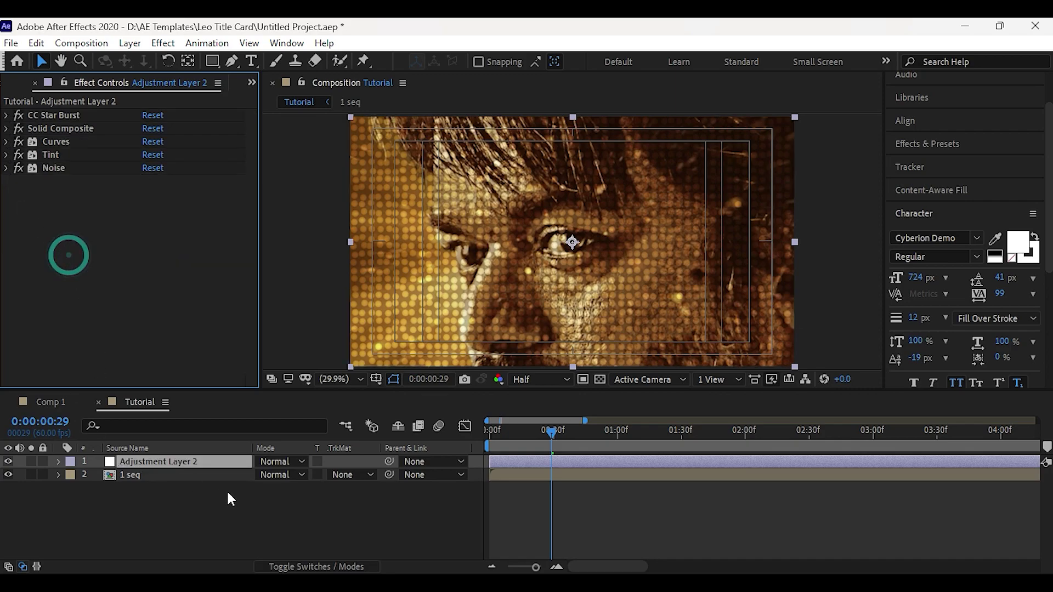
click(249, 536)
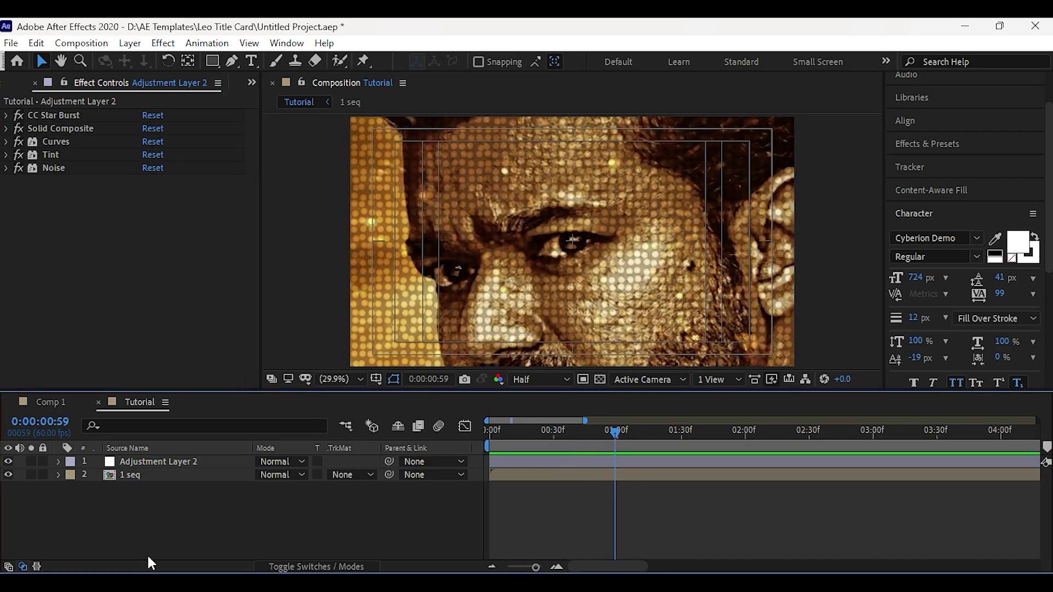
Create a new 1920 x 1080 px black solid named element.
right_click(113, 550)
click(181, 376)
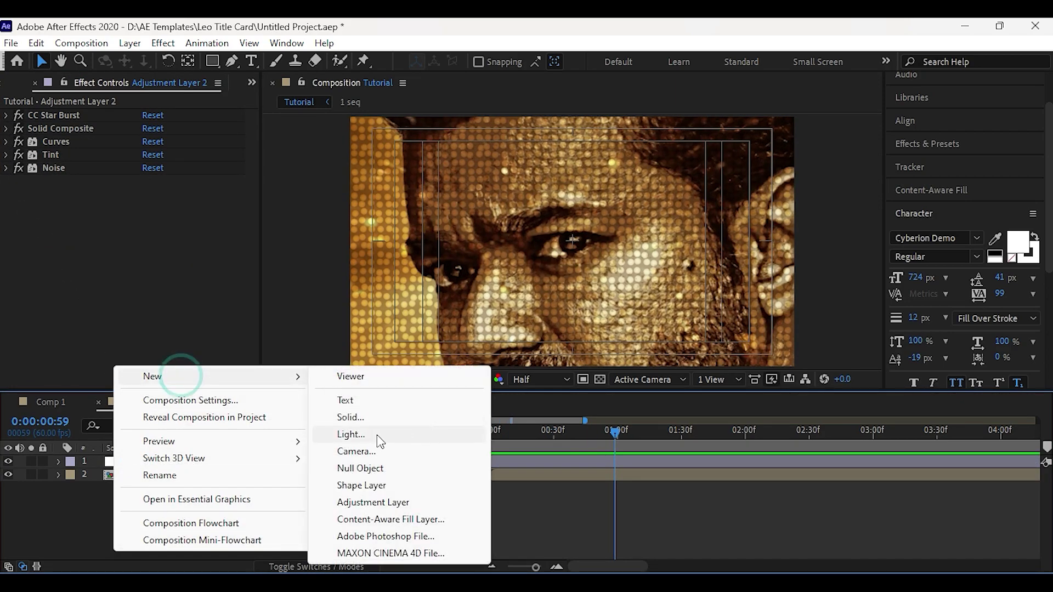
click(370, 416)
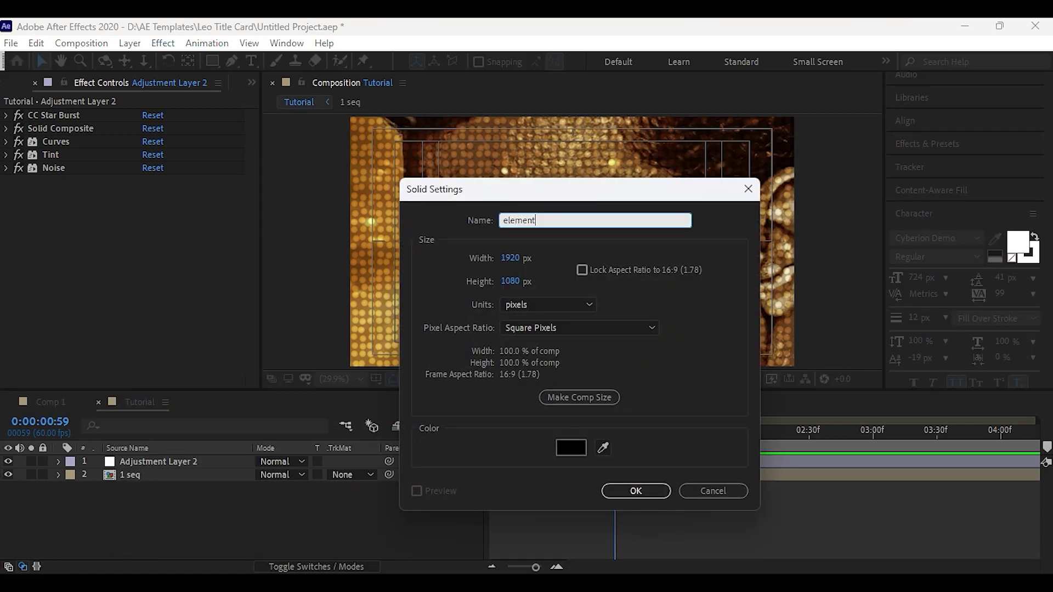
key(Return)
Add a new text layer containing the letter L.
right_click(178, 530)
mouse_move(220, 355)
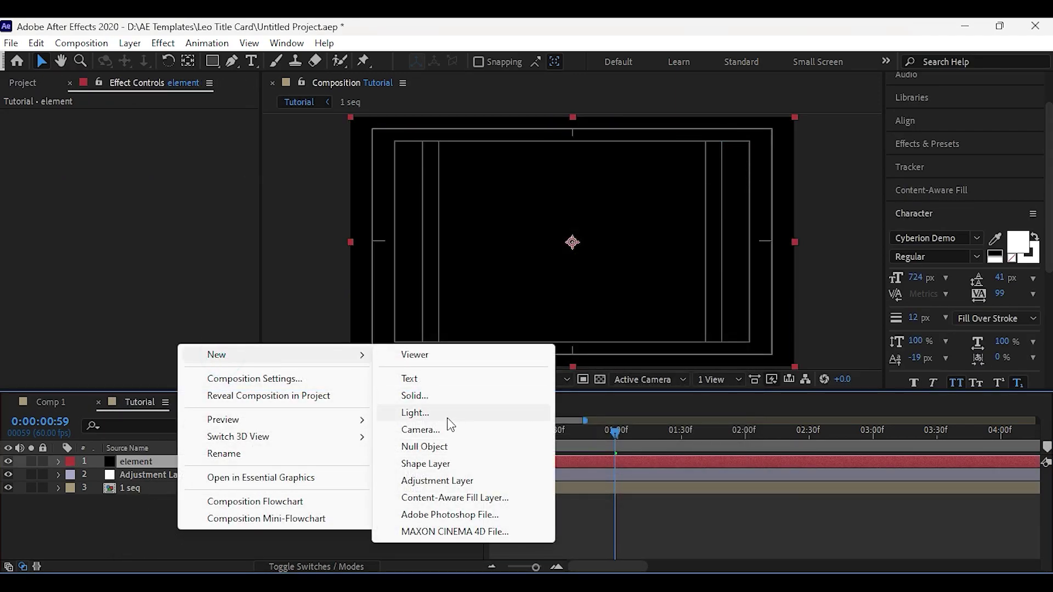
click(432, 379)
text(L)
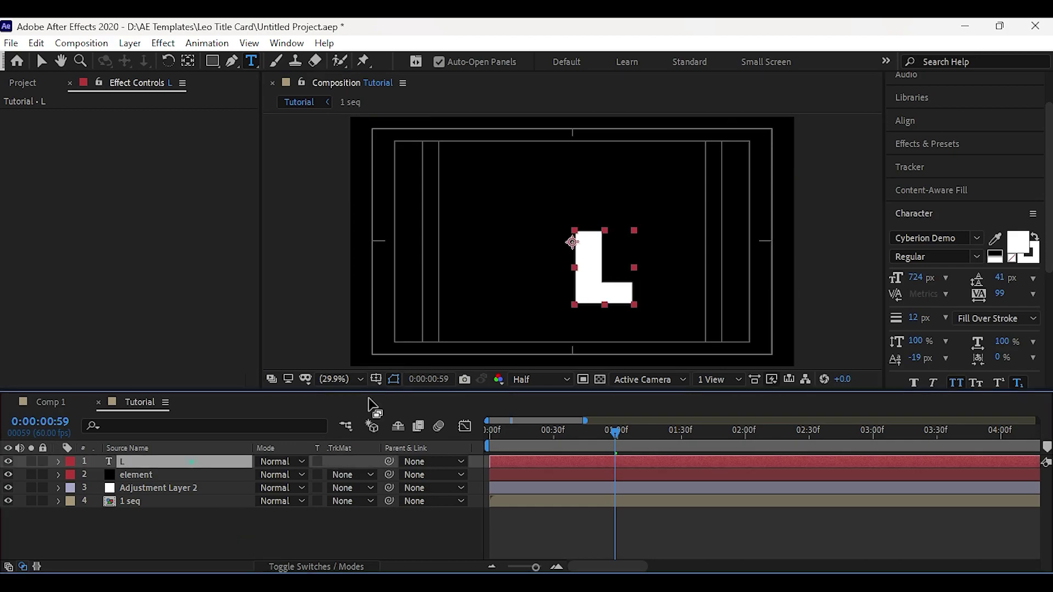
Centre the L layer in the composition both ways and place it, hidden, beneath all other layers.
click(904, 121)
click(927, 160)
click(1005, 160)
click(8, 461)
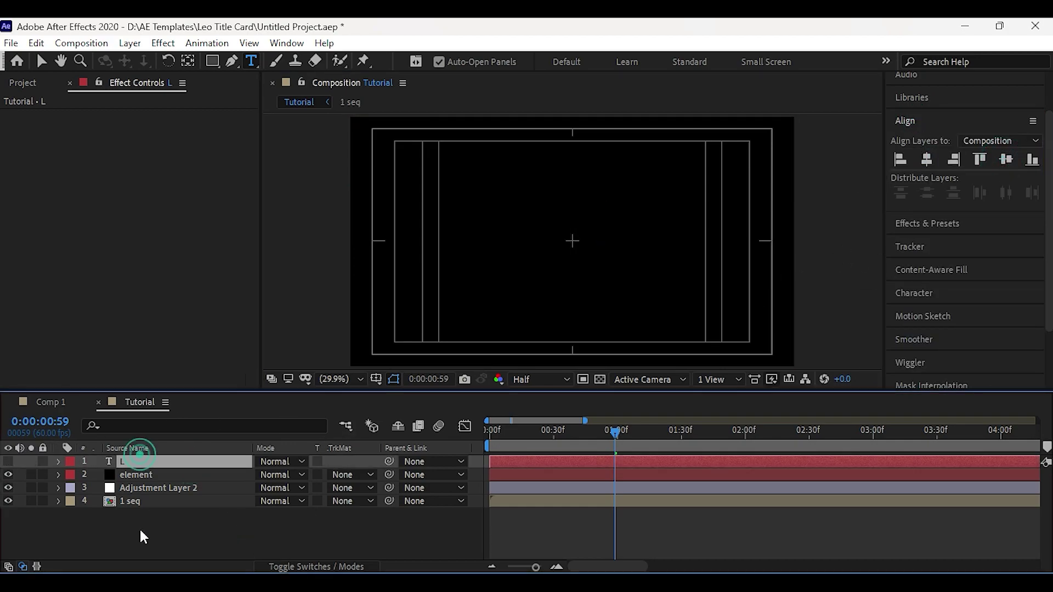
drag(144, 536, 146, 550)
Apply the Element effect to the element solid.
click(136, 461)
key(ctrl+space)
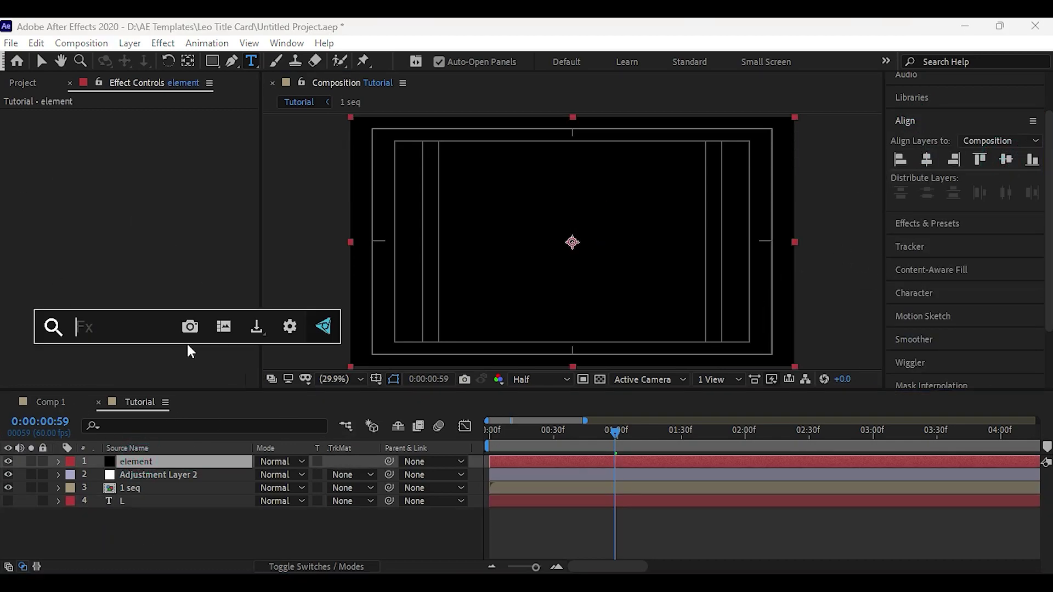
text(ele)
key(Return)
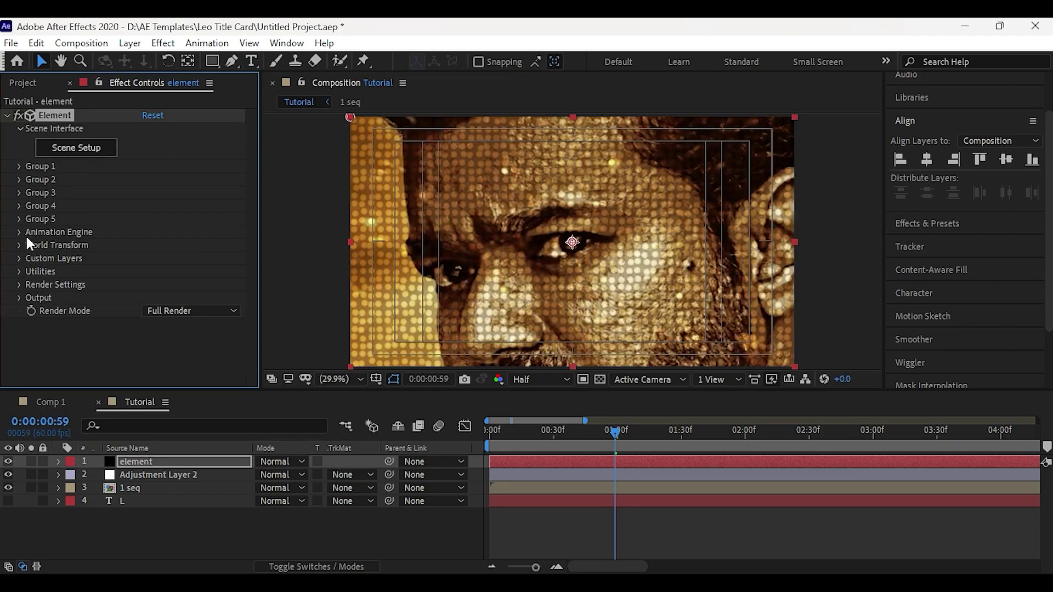
Assign the L text layer as Path Layer 1 in Element's custom text and masks.
click(19, 259)
click(34, 271)
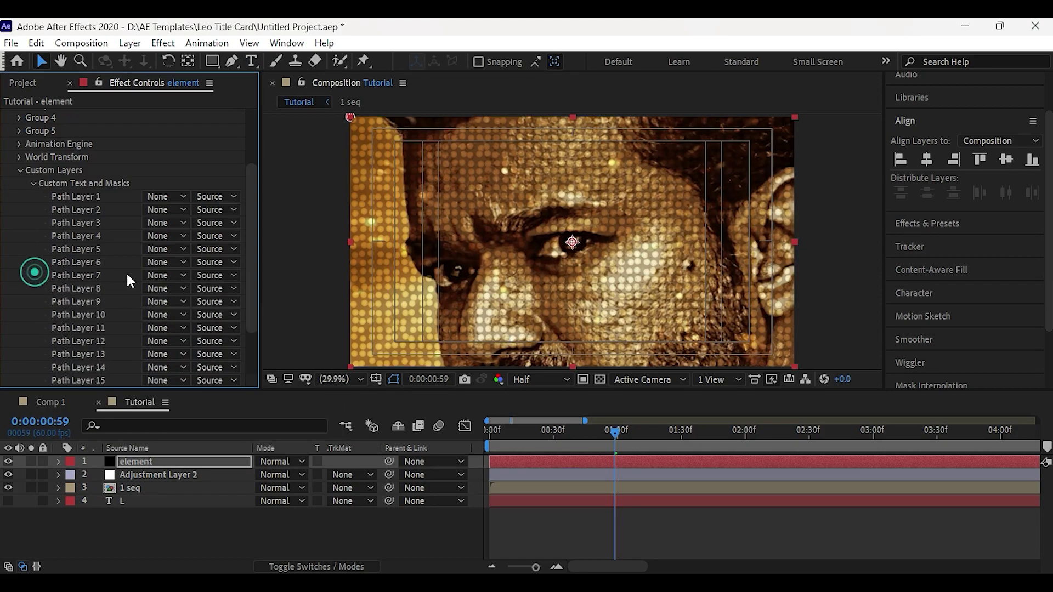
click(154, 197)
click(188, 289)
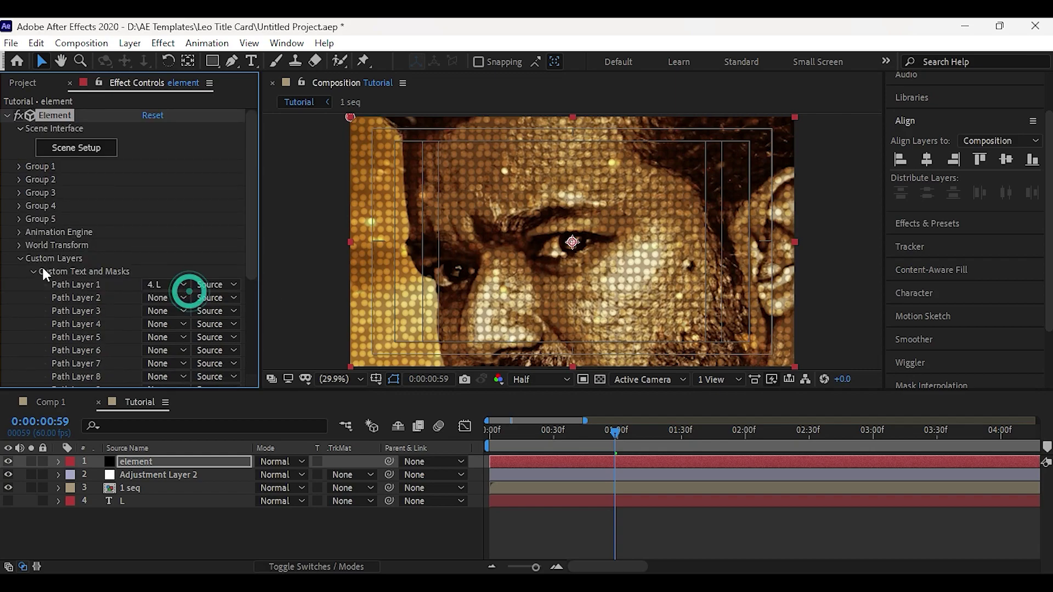
click(21, 259)
Extrude the L path into a 3D model in Element's Scene Setup and inspect it from an angle.
click(76, 148)
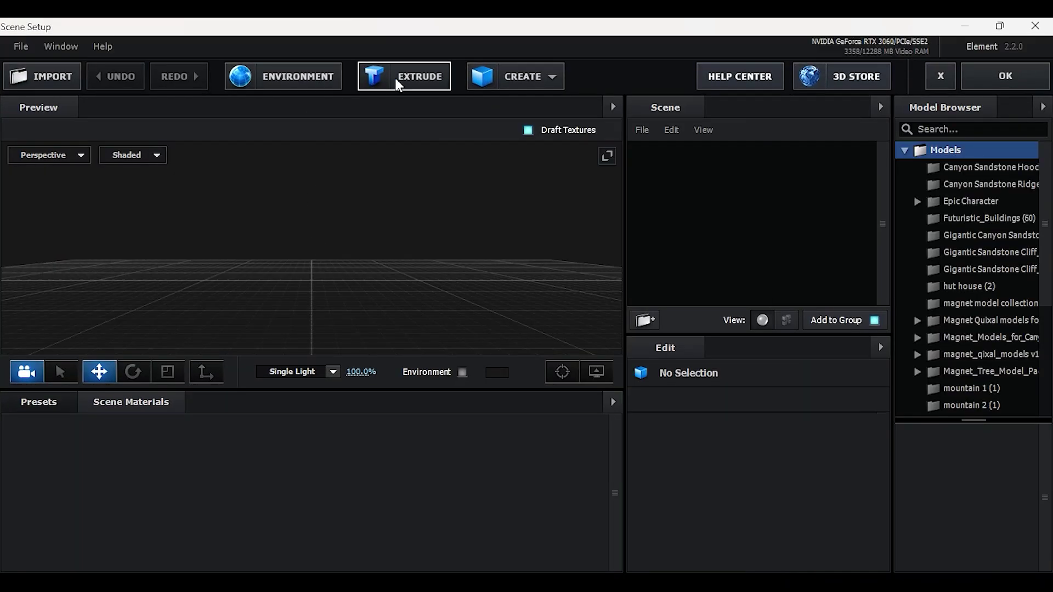
click(395, 79)
drag(196, 225, 230, 264)
scroll(176, 256, up, 3)
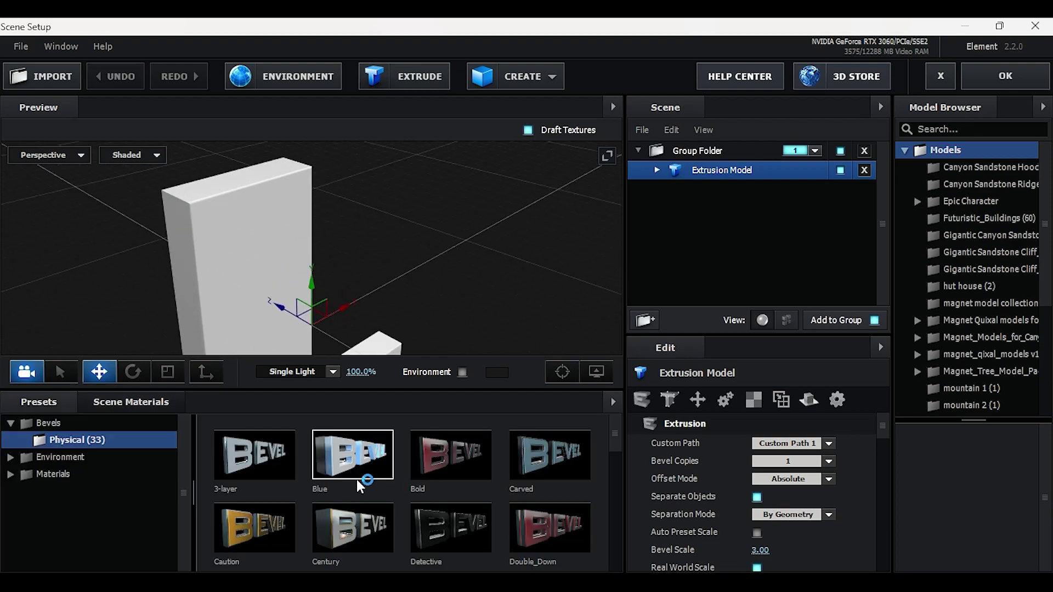
Apply the Gold_Rim physical bevel preset to the extruded L model.
scroll(440, 520, down, 3)
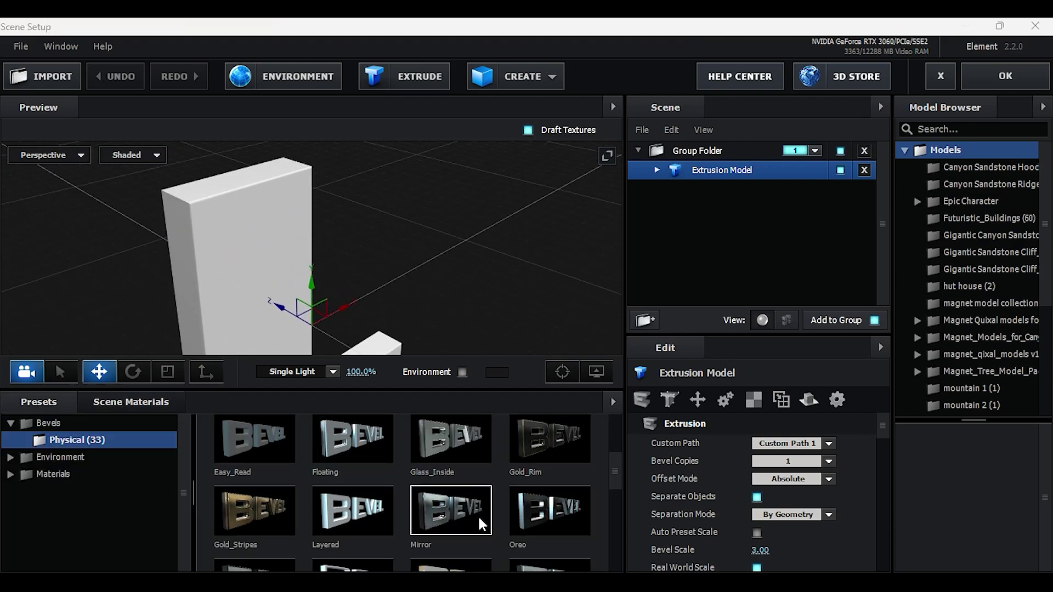
drag(548, 439, 429, 267)
scroll(241, 277, down, 2)
key(r)
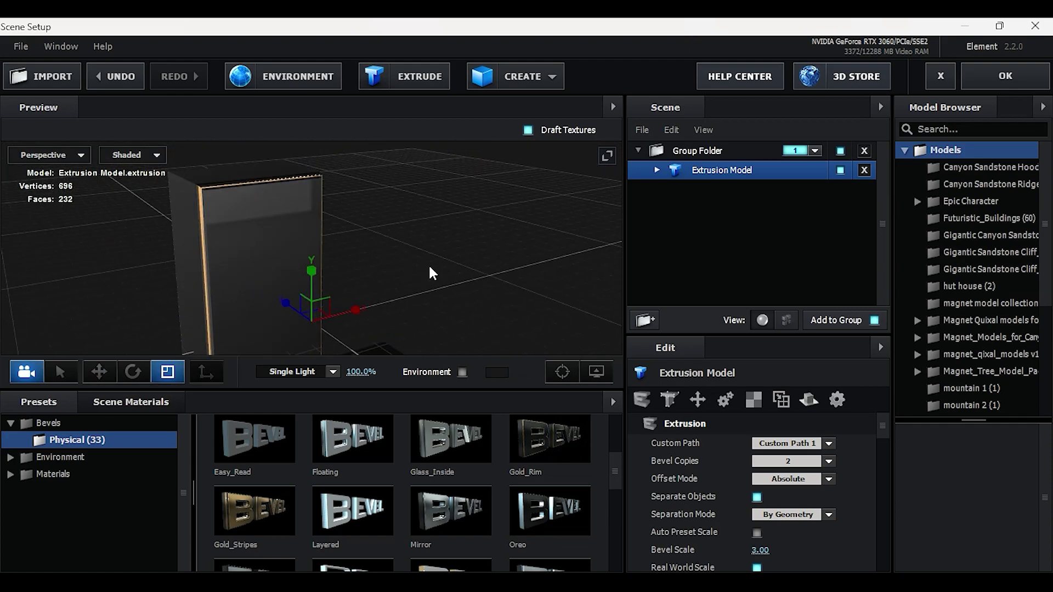
Replace the Gold_Basic bevel material of the extruded L with metal_crusted_01 from the Pro_Shaders_2 Metal presets.
click(656, 170)
click(718, 190)
click(55, 474)
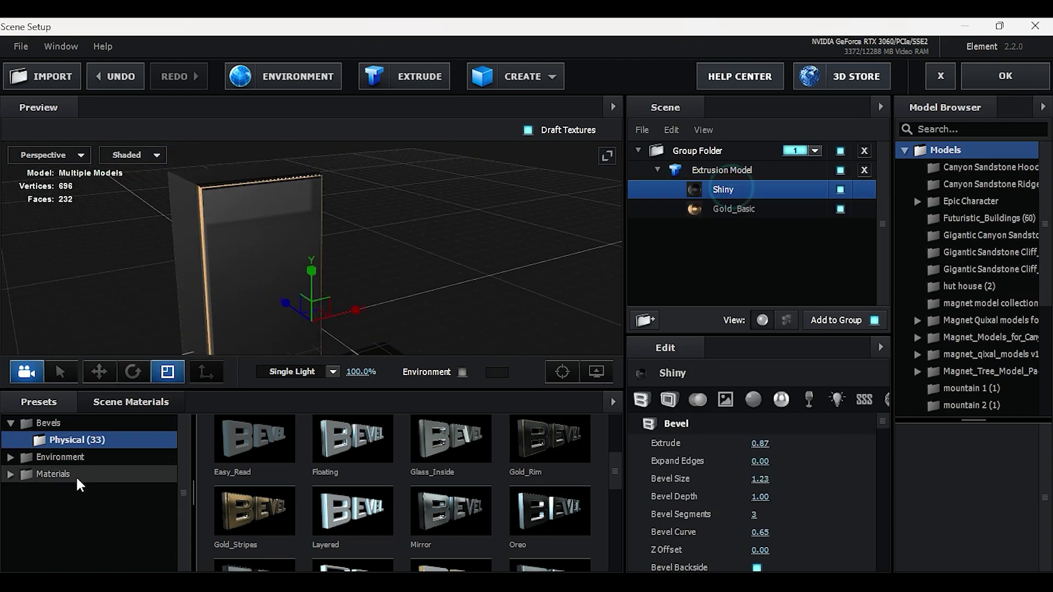
click(70, 469)
scroll(93, 514, down, 1)
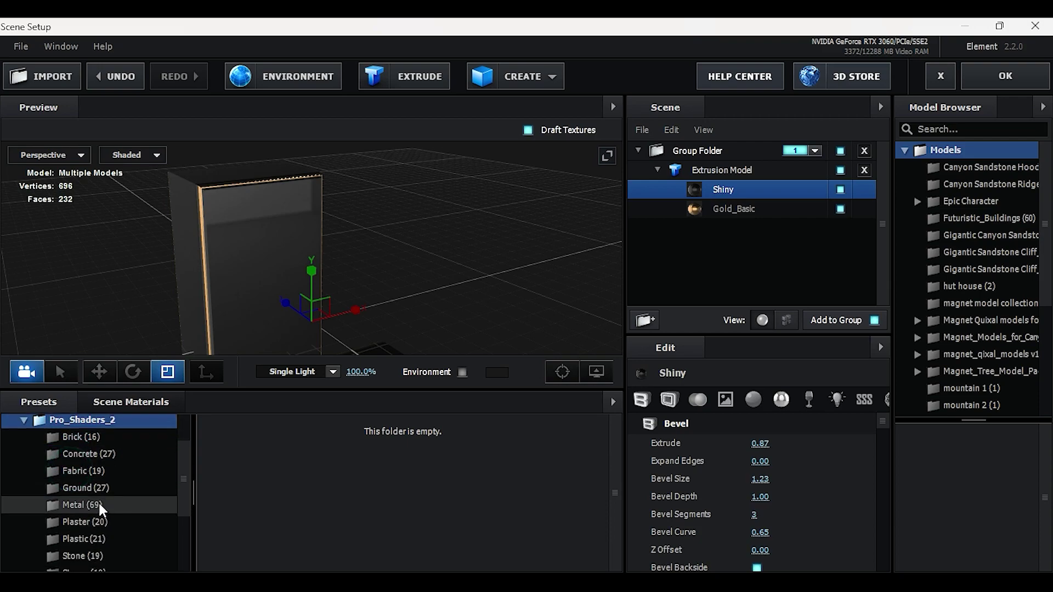
click(91, 504)
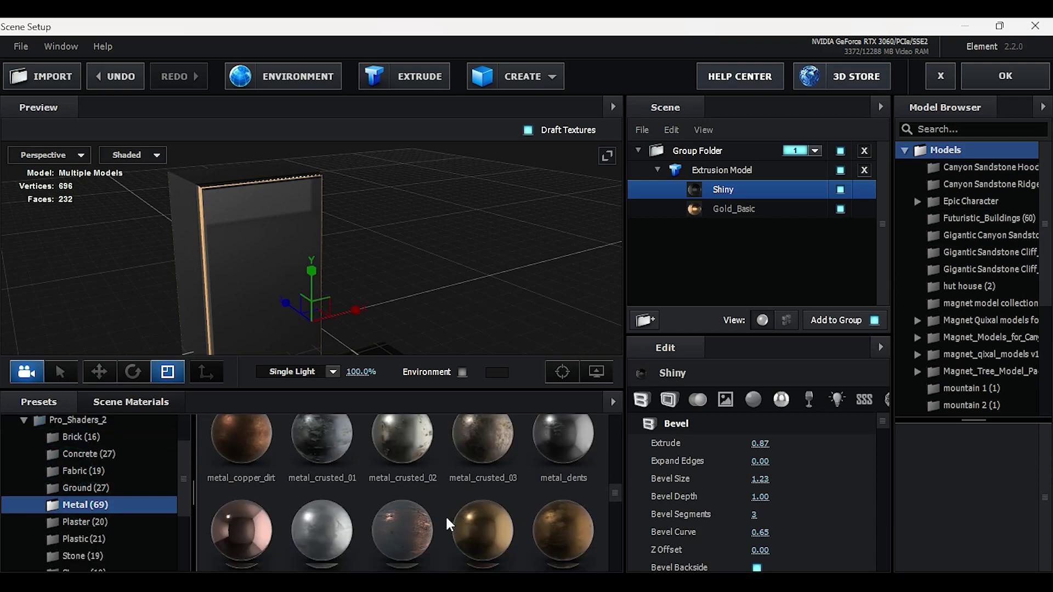
drag(323, 460, 699, 210)
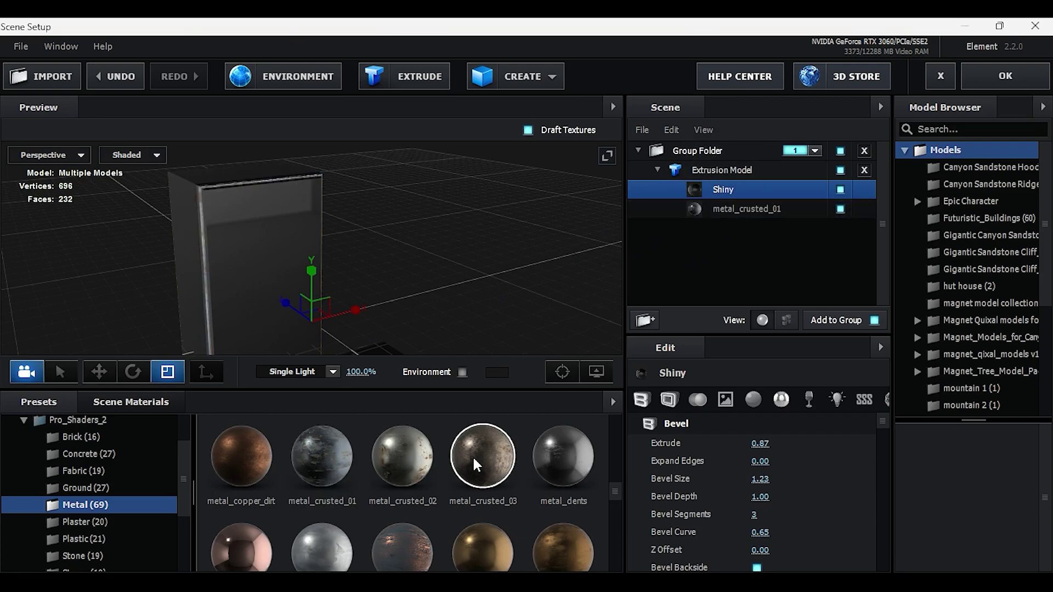
Replace the L model's Shiny material with metal_crusted_03, inspect the model, and accept the scene setup.
drag(472, 461, 696, 189)
drag(327, 271, 512, 307)
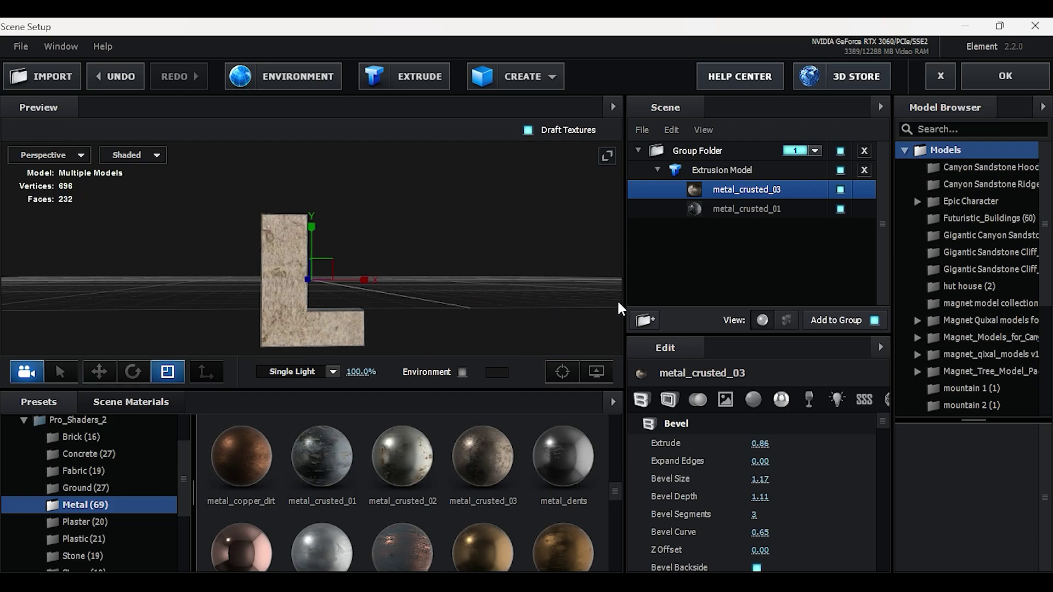
click(1008, 78)
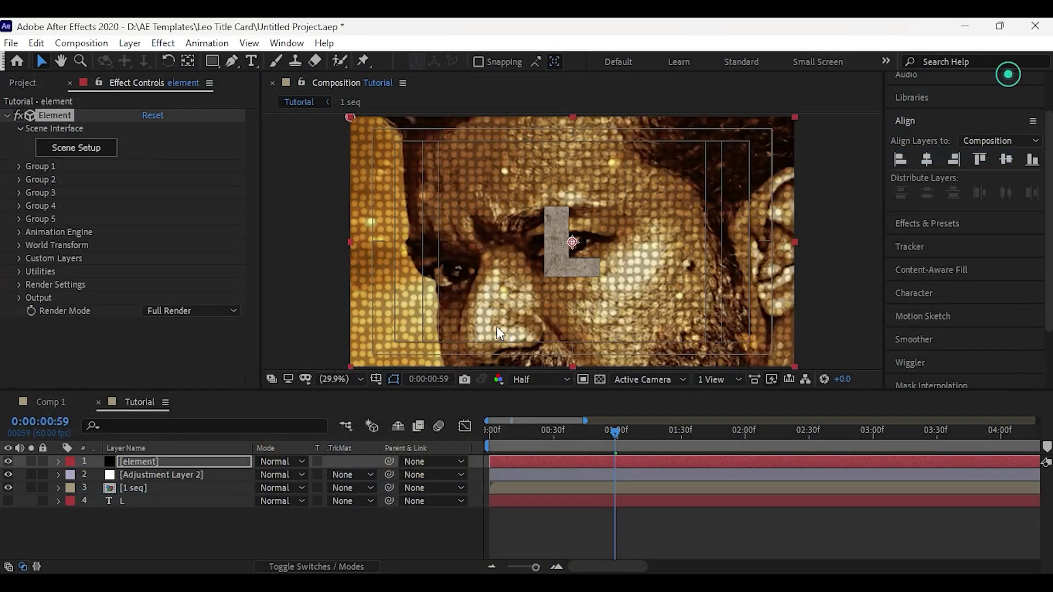
At 0:00:01:34, set Element's Group 1 Particle Size to 15.90.
drag(616, 433, 691, 435)
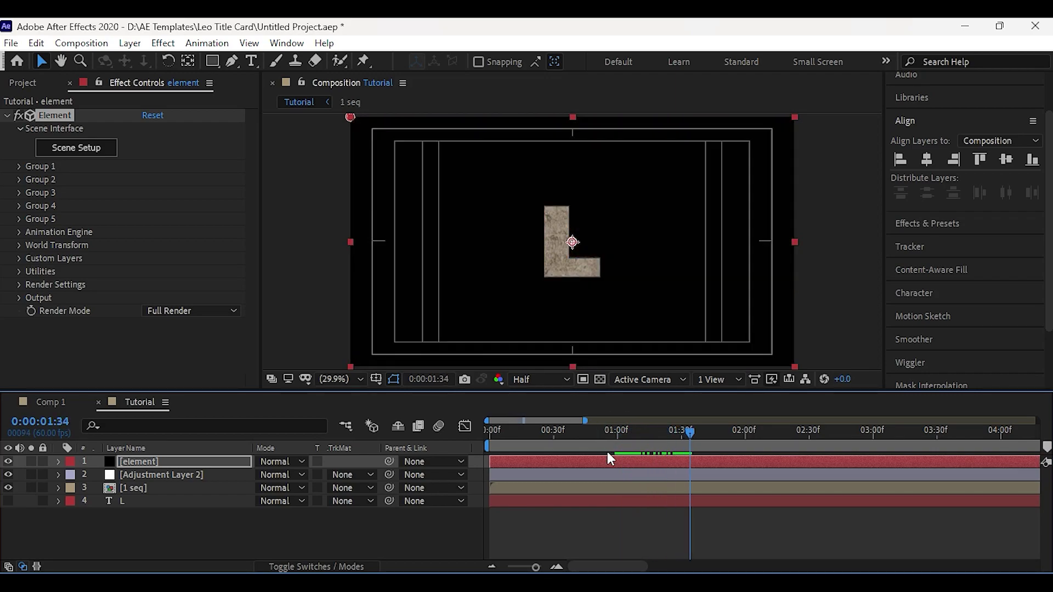
click(141, 461)
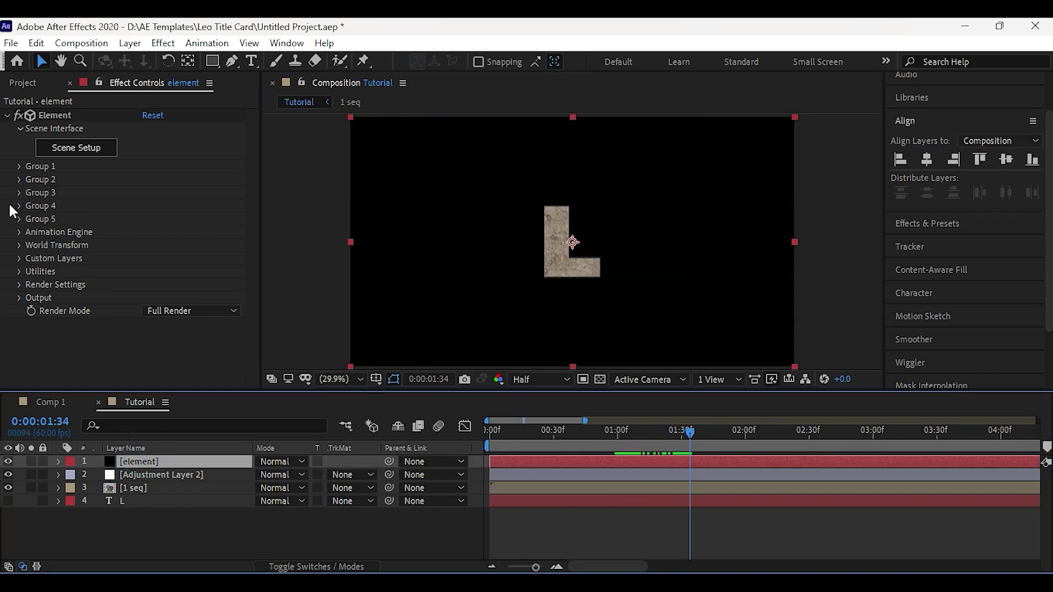
click(18, 166)
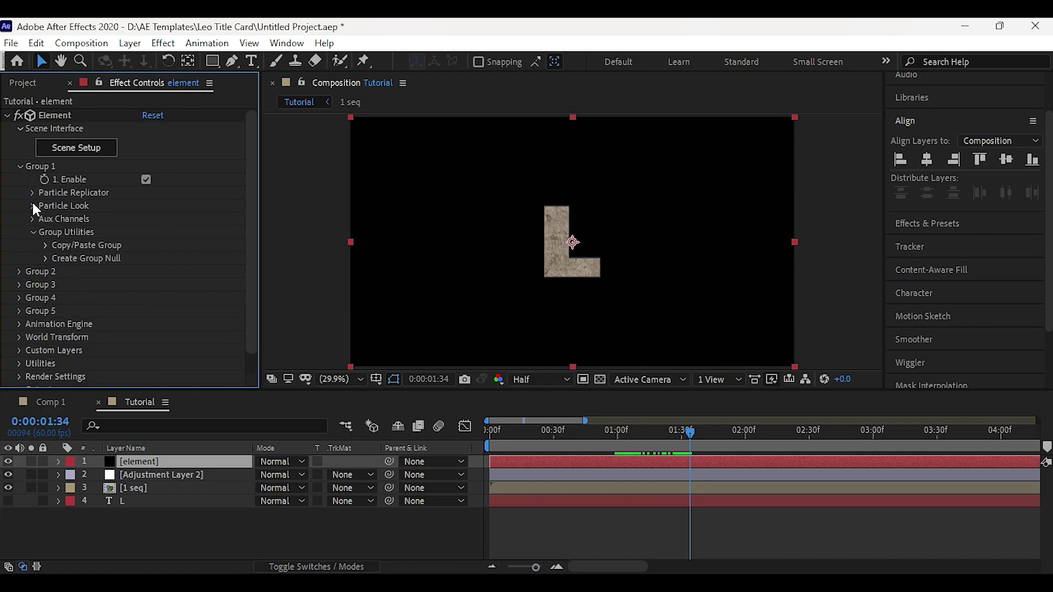
click(32, 206)
drag(148, 218, 184, 222)
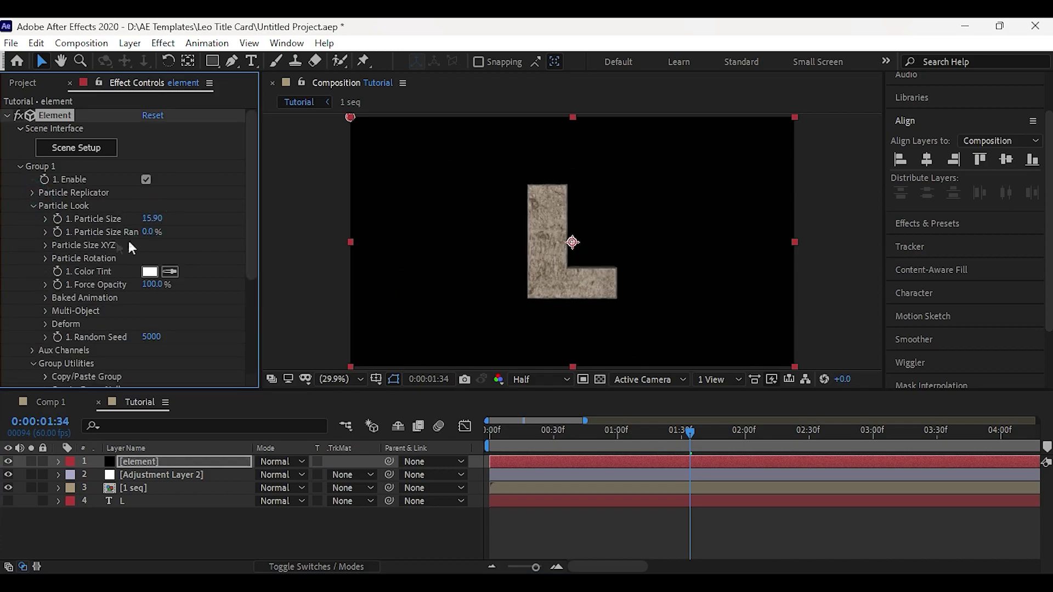
Rotate the Group 1 particle to X -27°, Y -7° and Z -14°.
click(45, 258)
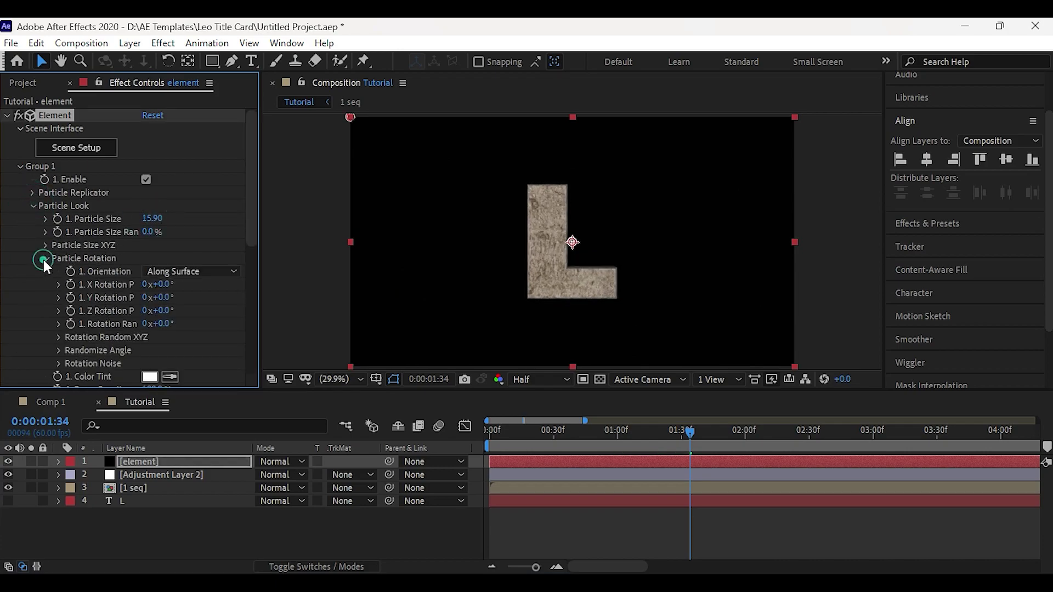
drag(167, 297, 166, 322)
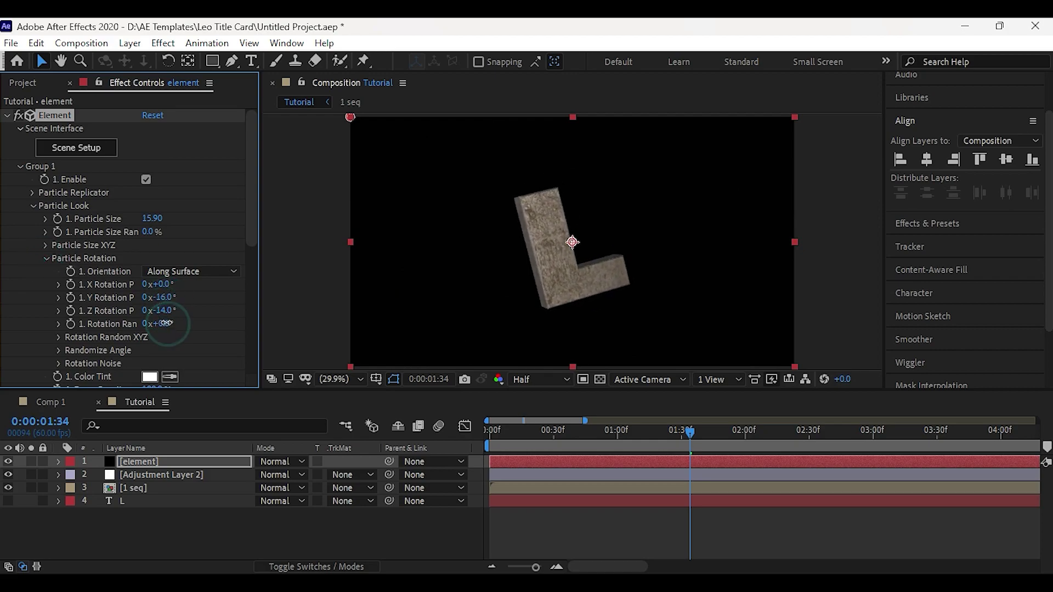
mouse_move(163, 283)
mouse_down()
mouse_move(143, 289)
mouse_move(169, 303)
mouse_move(173, 295)
mouse_up()
click(205, 327)
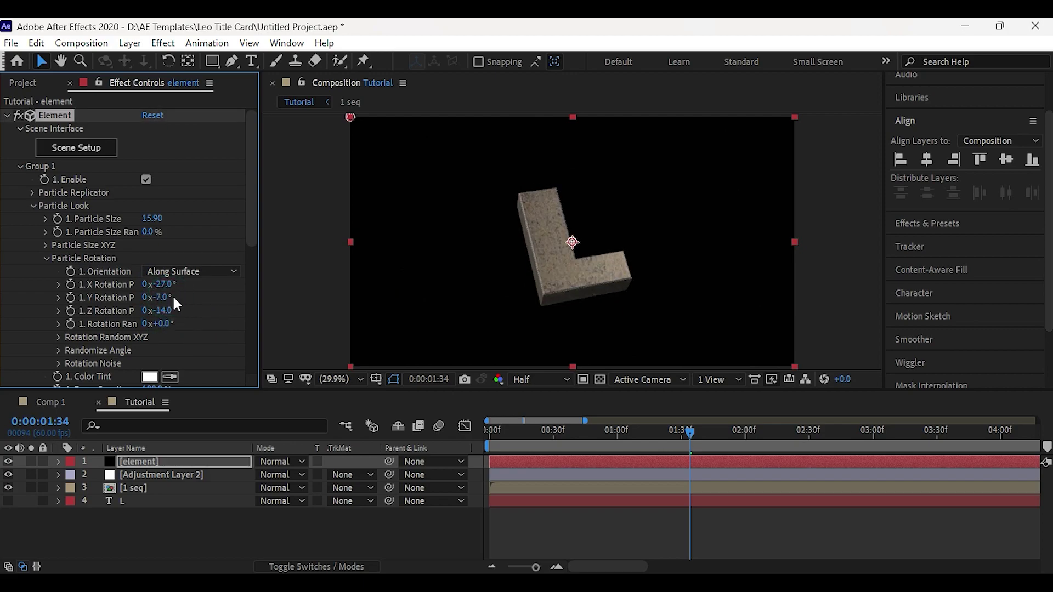
Create a group null for Element's Group 1.
click(31, 211)
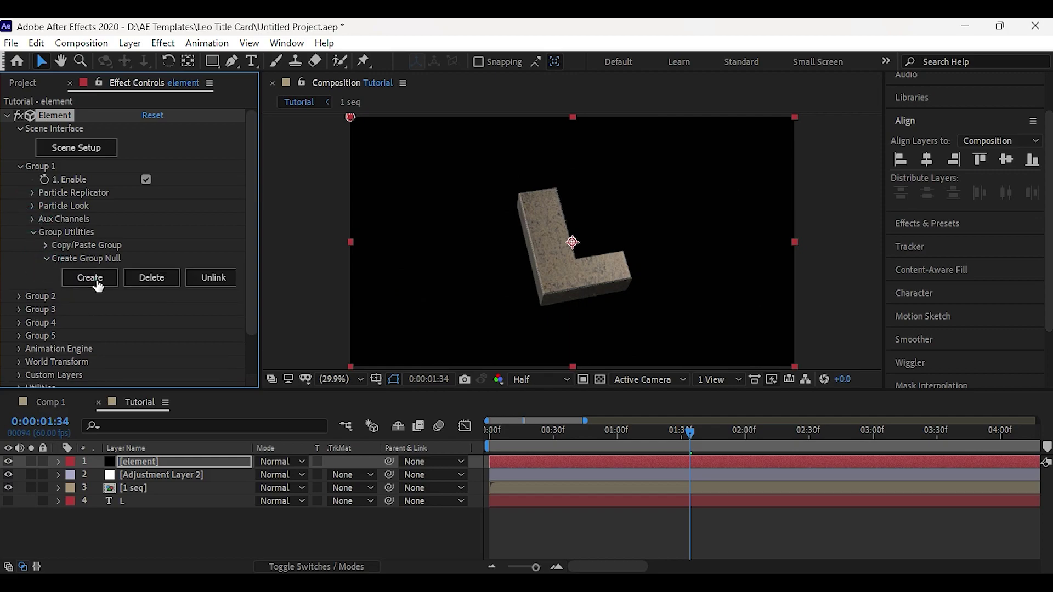
click(94, 275)
click(154, 461)
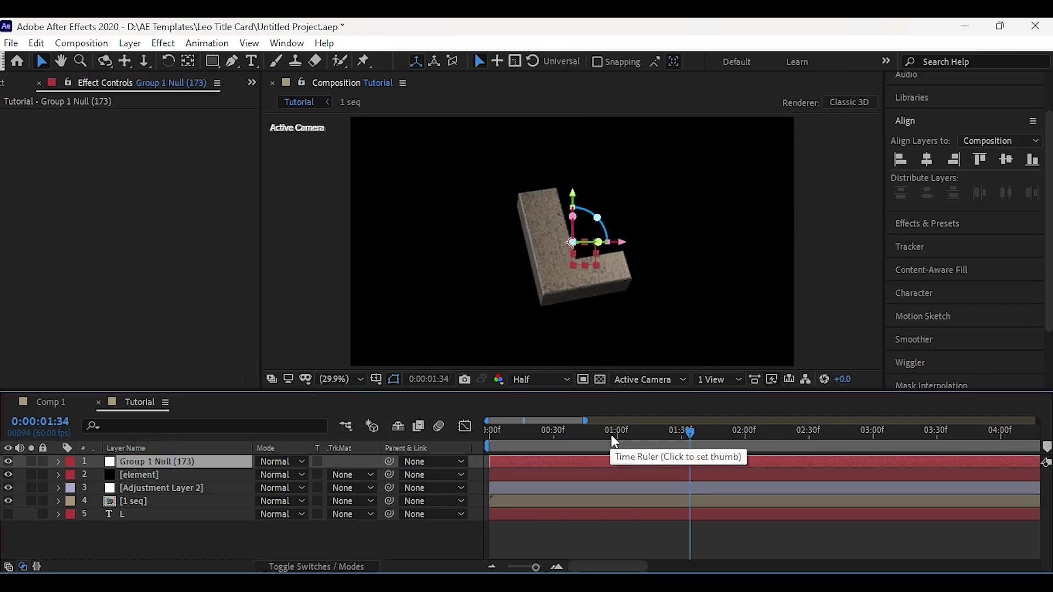
Add a blue point light at 225% intensity and place it above and to the left of the L.
right_click(193, 542)
click(243, 365)
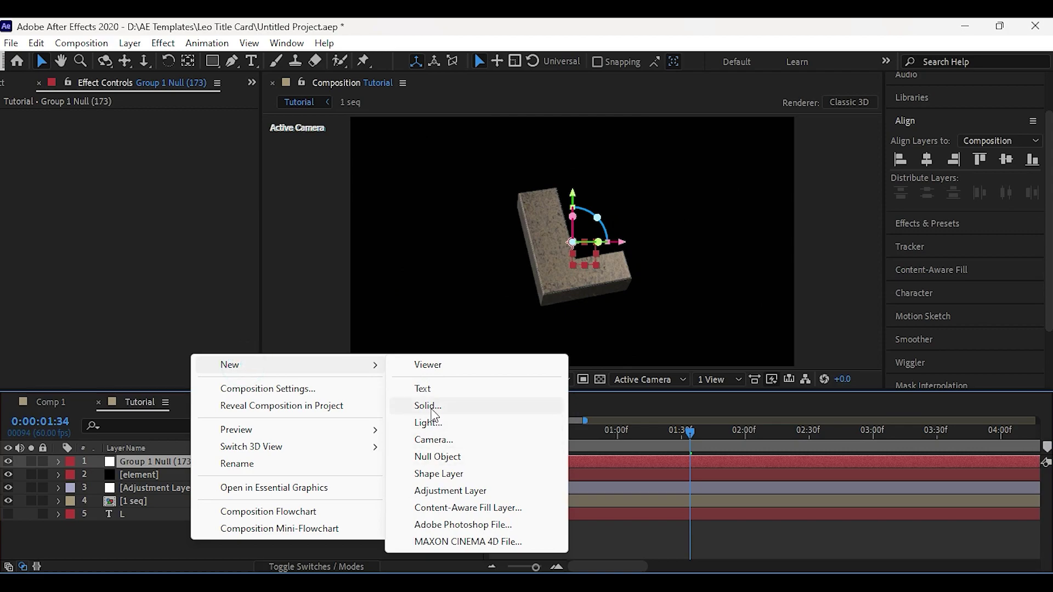
click(428, 422)
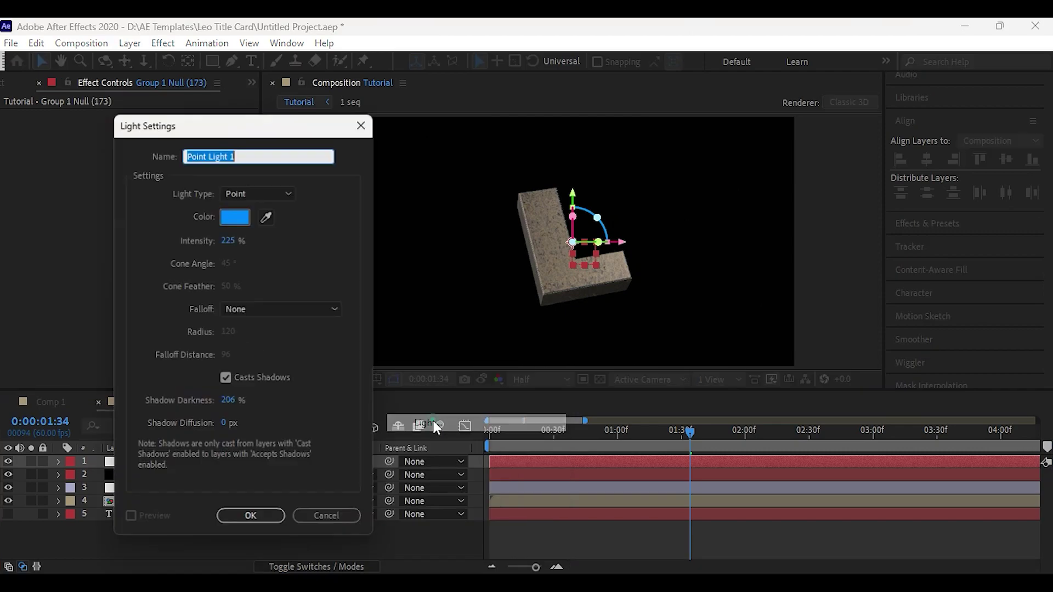
click(252, 519)
drag(646, 221, 536, 218)
drag(467, 173, 467, 110)
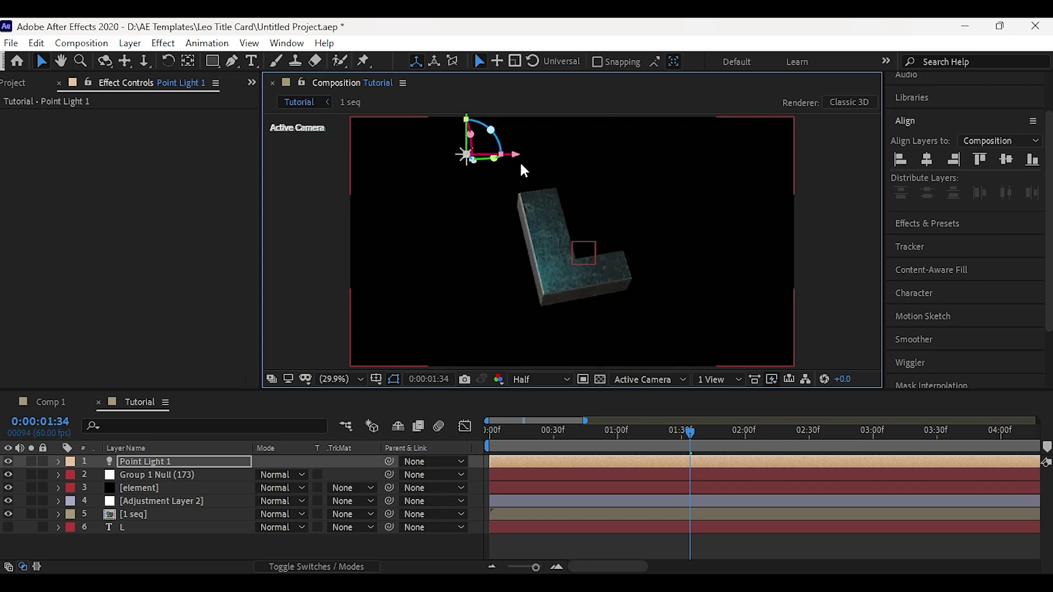
drag(517, 157, 508, 156)
Add a second point light in orange and place it to the right of the L.
right_click(219, 542)
click(277, 360)
click(444, 422)
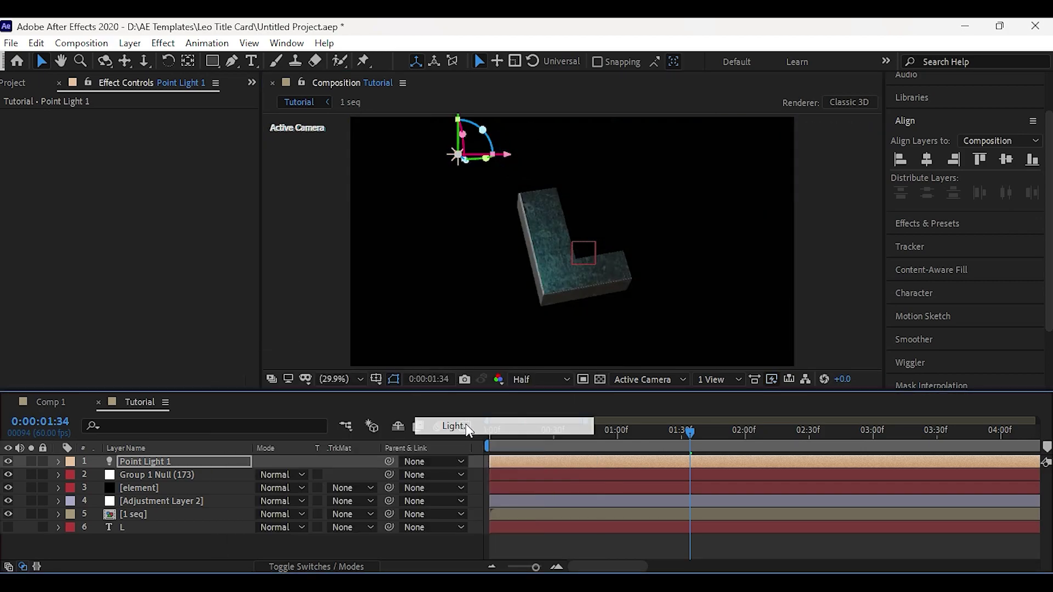
click(259, 192)
click(246, 193)
click(238, 215)
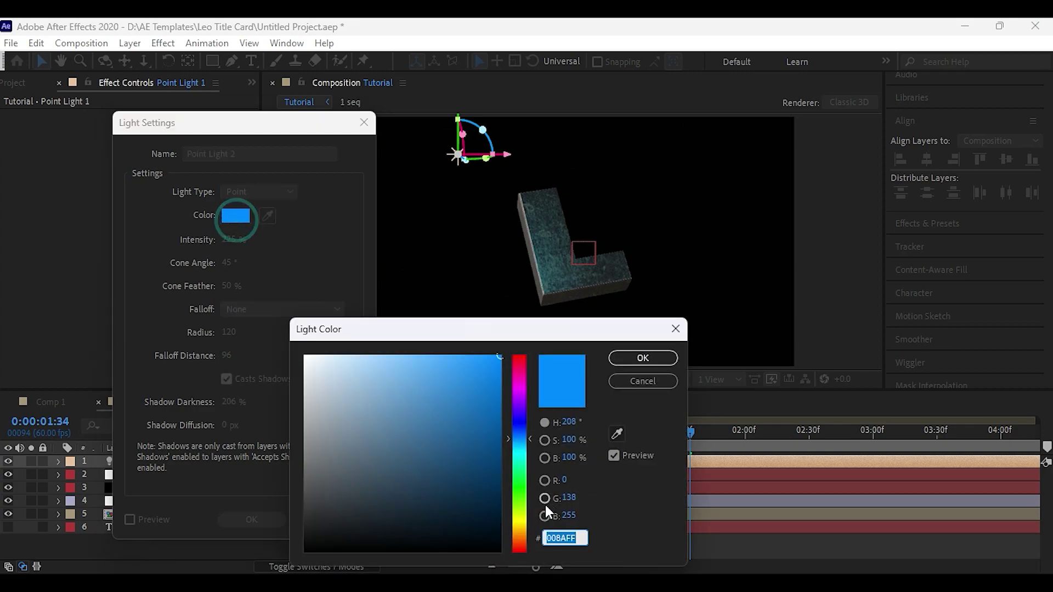
click(523, 537)
click(631, 355)
key(Return)
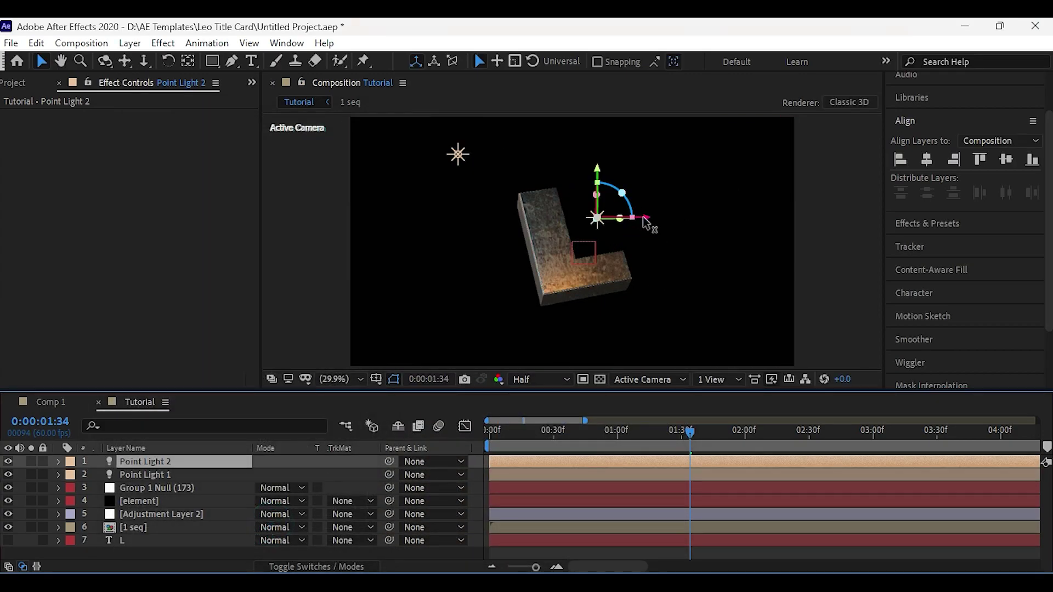
drag(642, 222, 735, 217)
drag(715, 181, 675, 197)
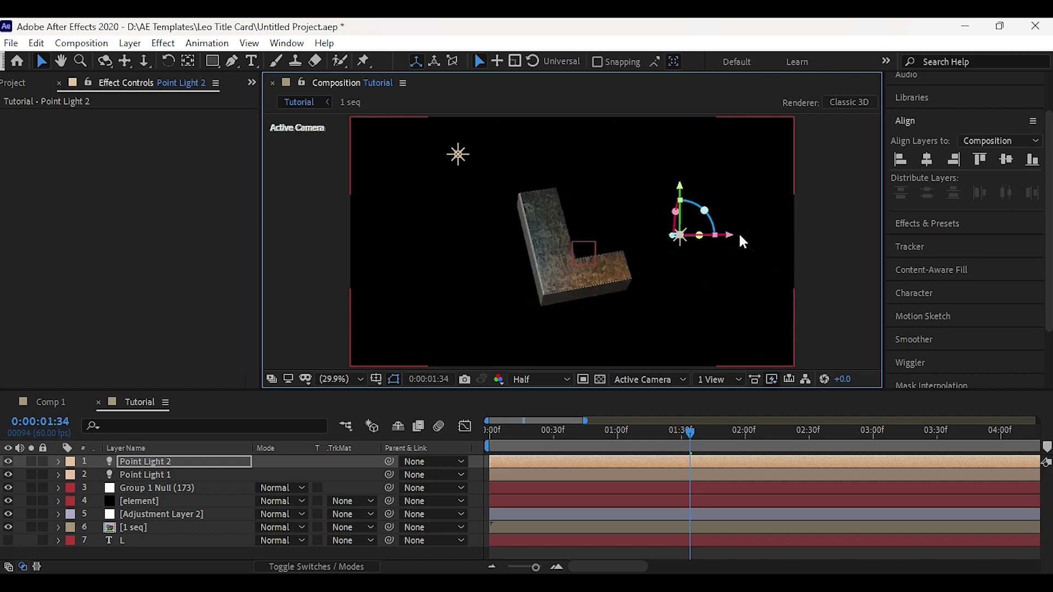
Set the Group 1 Particle Size on the element layer to 19.1.
click(149, 500)
click(32, 200)
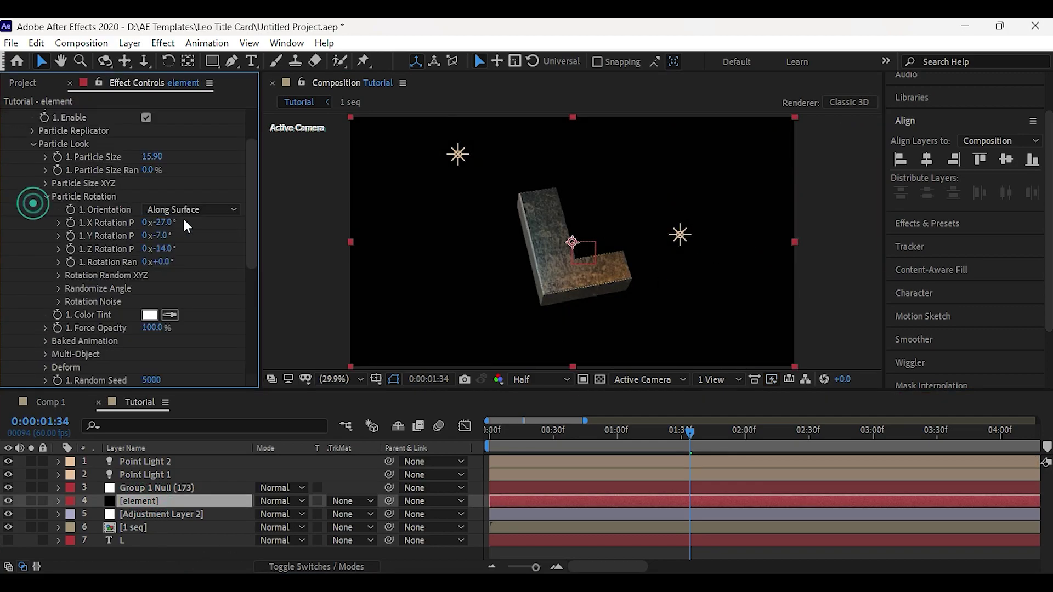
click(151, 157)
text(19.1)
key(Return)
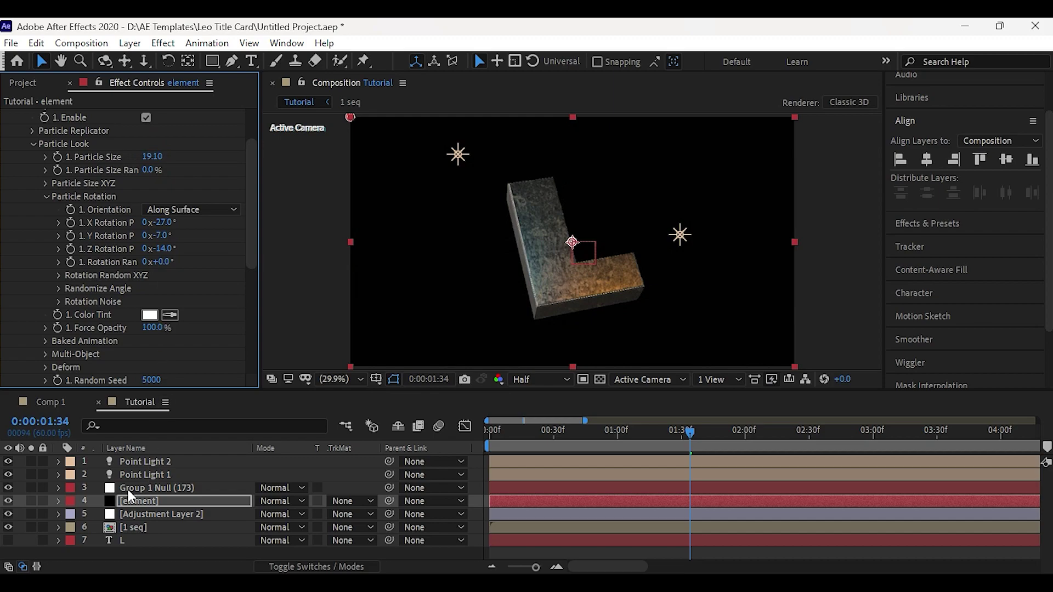
Add a parallel light in white (FFFFFF) at 225% intensity.
right_click(146, 550)
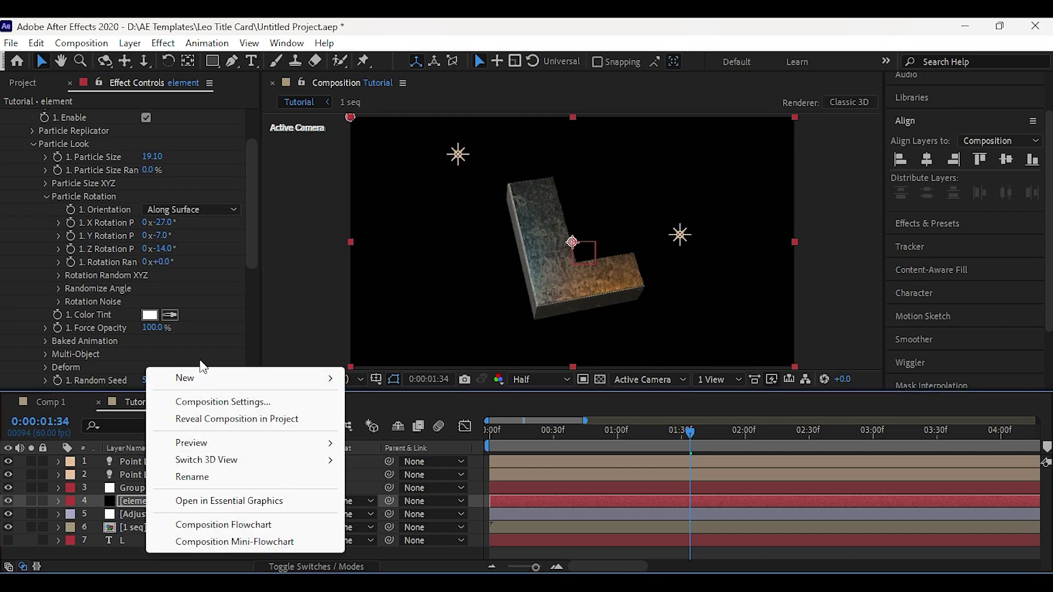
mouse_move(200, 376)
click(405, 432)
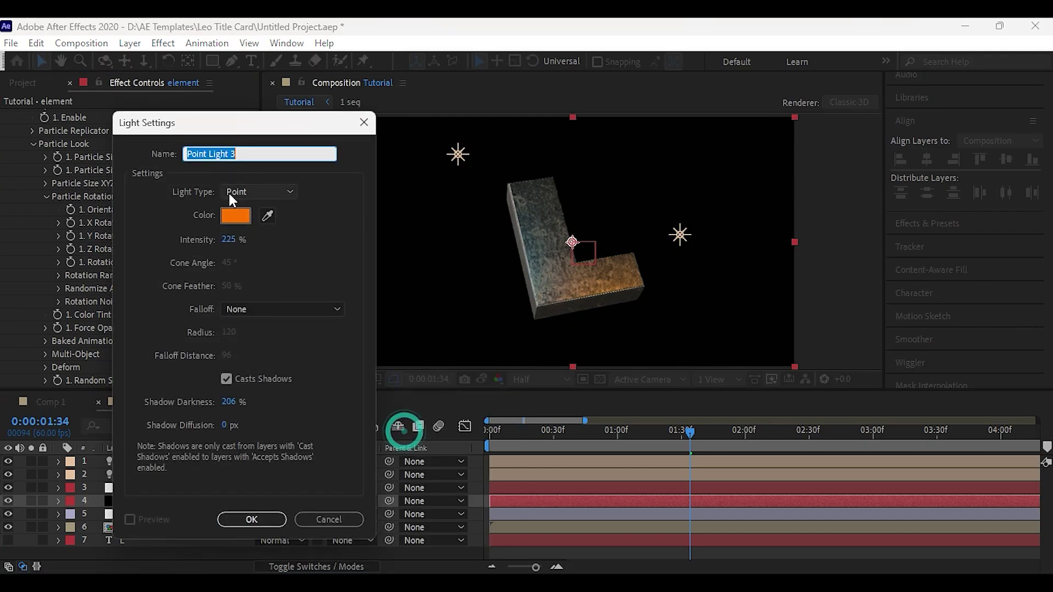
click(236, 192)
click(241, 199)
click(235, 216)
drag(330, 393, 215, 315)
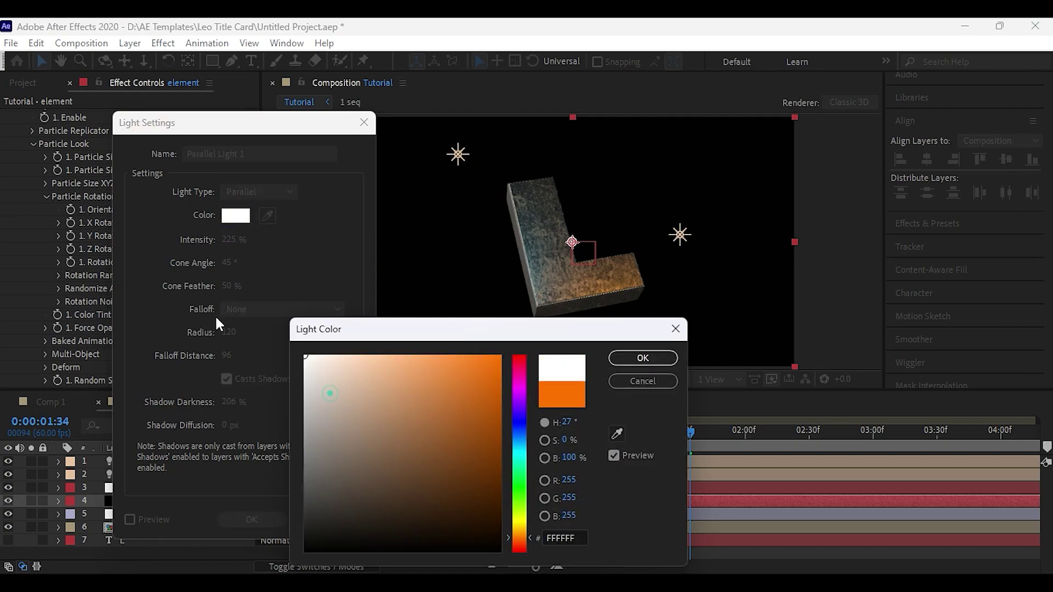
click(632, 359)
click(252, 519)
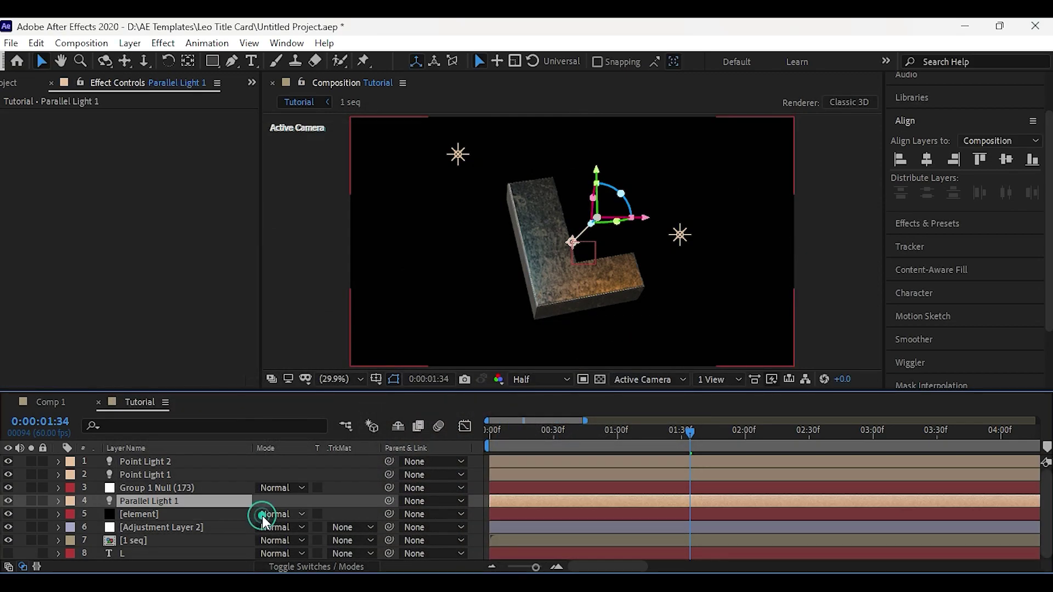
Move the parallel light just outside the frame near its upper-right corner, aimed at the L.
scroll(607, 232, down, 2)
drag(619, 228, 650, 211)
click(665, 204)
click(712, 178)
click(643, 195)
key(ctrl+z)
click(713, 180)
Set Add Lighting to Cinema in the element layer's render settings.
click(150, 514)
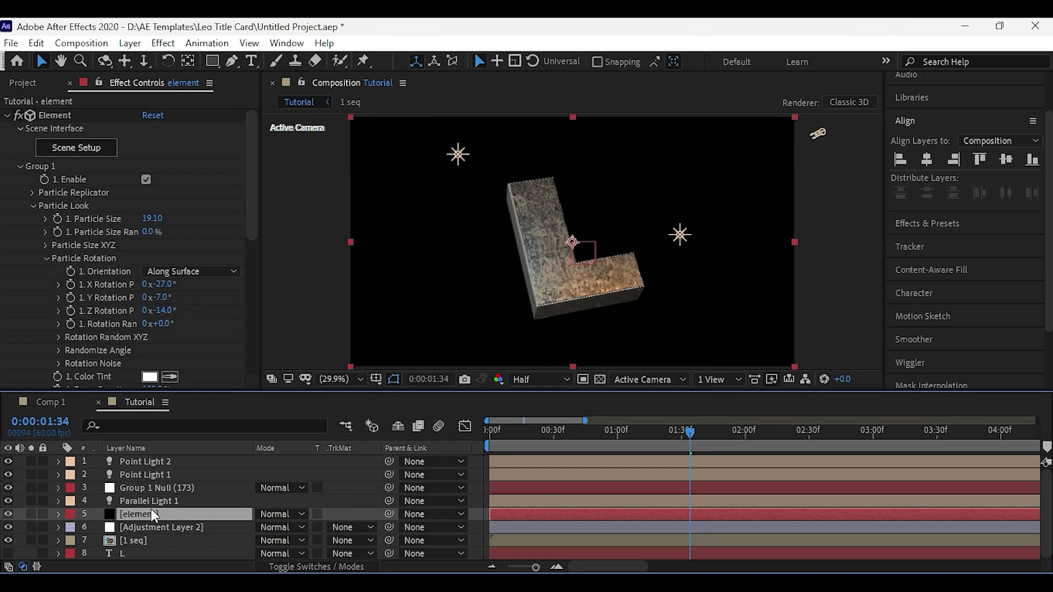
click(18, 168)
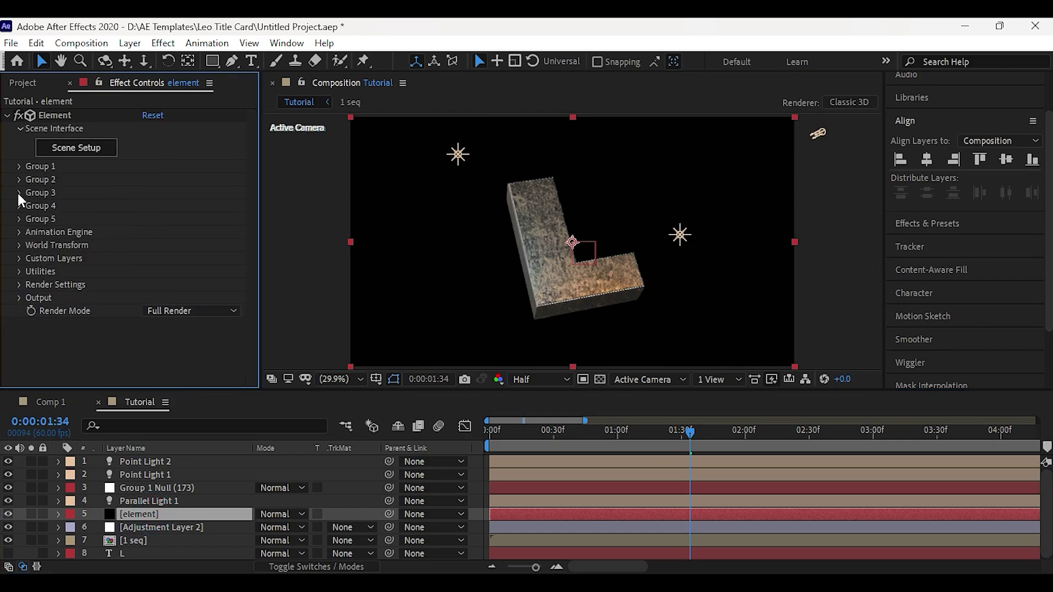
click(19, 284)
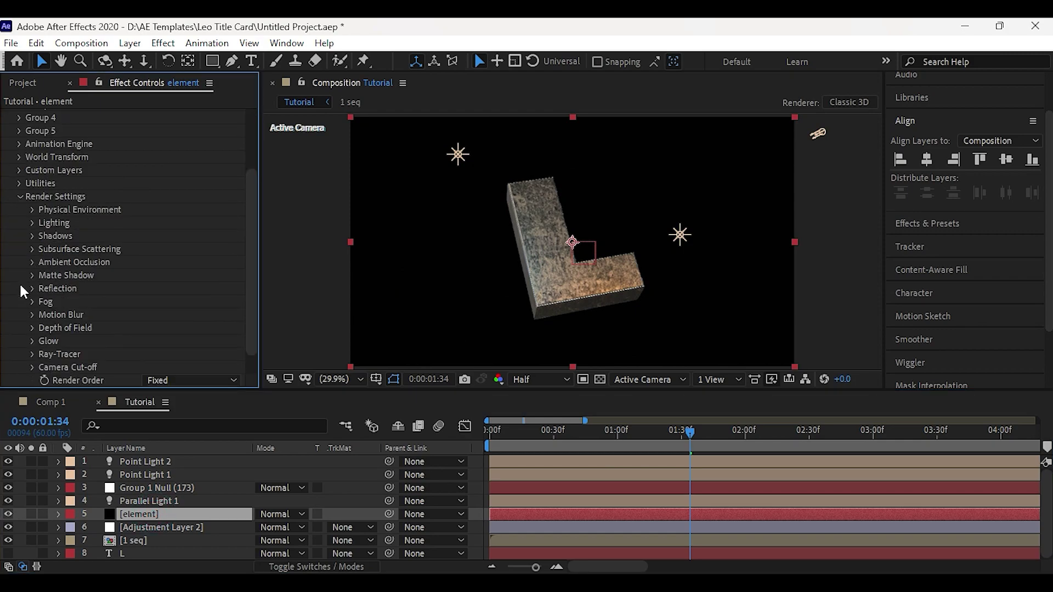
click(32, 223)
click(163, 261)
click(245, 390)
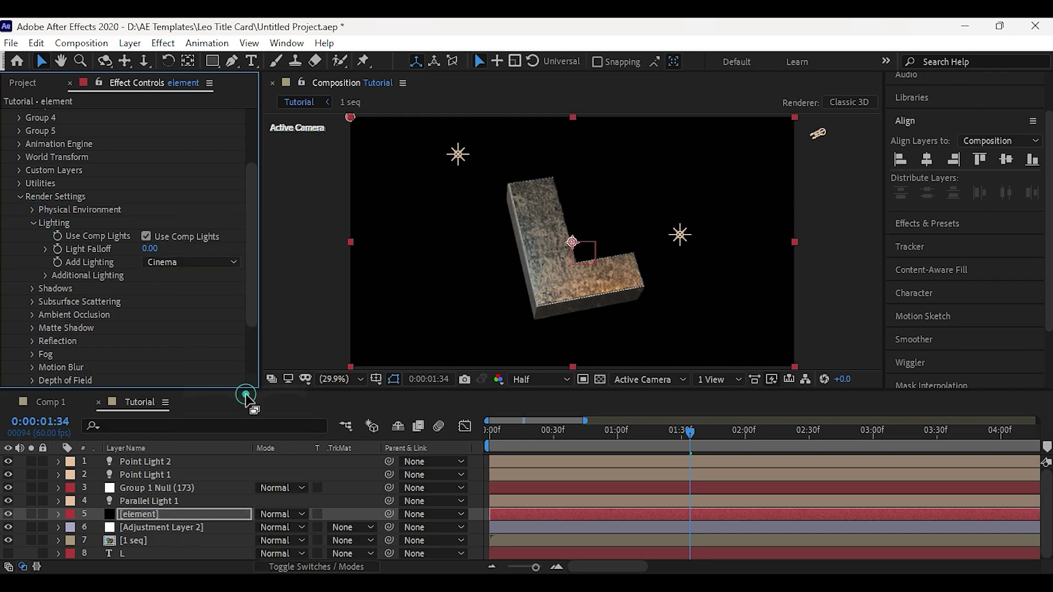
Set the additional lighting's Brightness Multiplier to 126% and its Y Rotation to 9°.
click(47, 275)
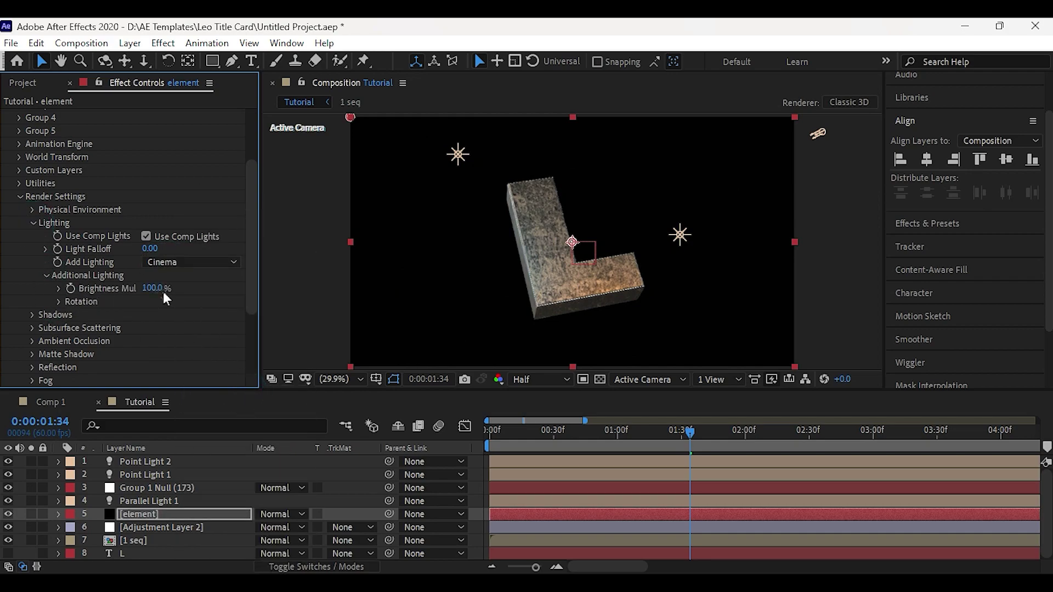
drag(151, 288, 164, 289)
click(59, 301)
drag(159, 328, 168, 332)
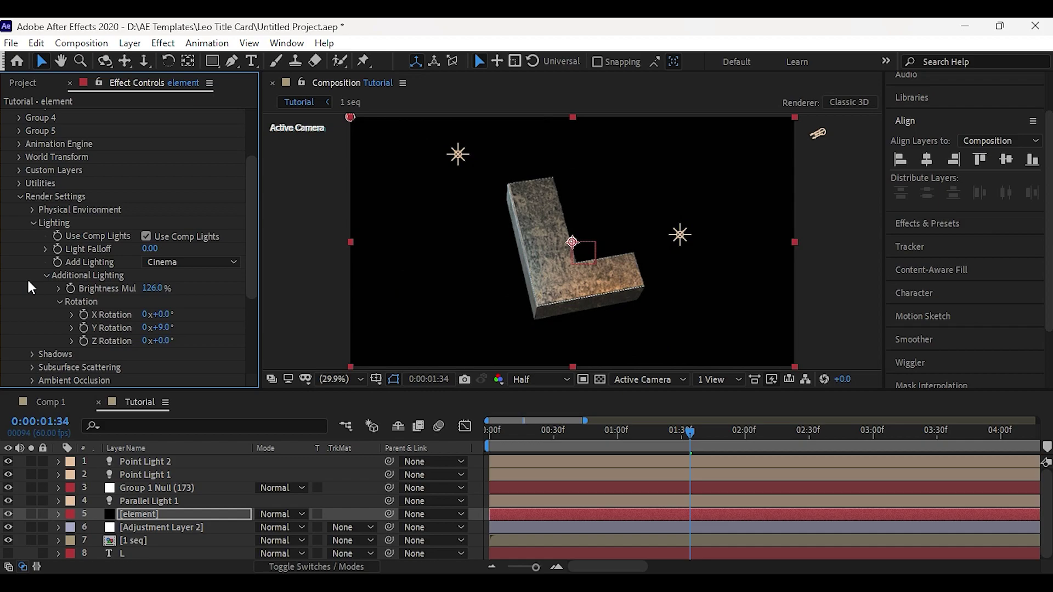
Set the shadow Map Size to 4096 in the element layer's render settings.
click(32, 222)
click(31, 235)
click(164, 287)
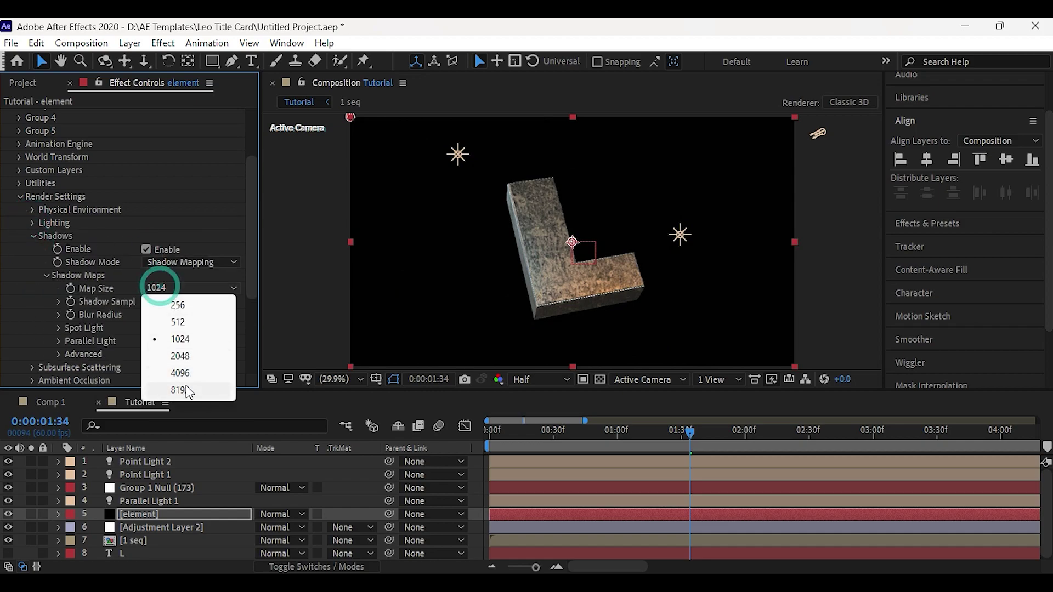
click(184, 375)
click(33, 236)
Enable ambient occlusion in the element layer's render settings with the SSAO quality preset set to High.
click(34, 262)
scroll(150, 231, down, 3)
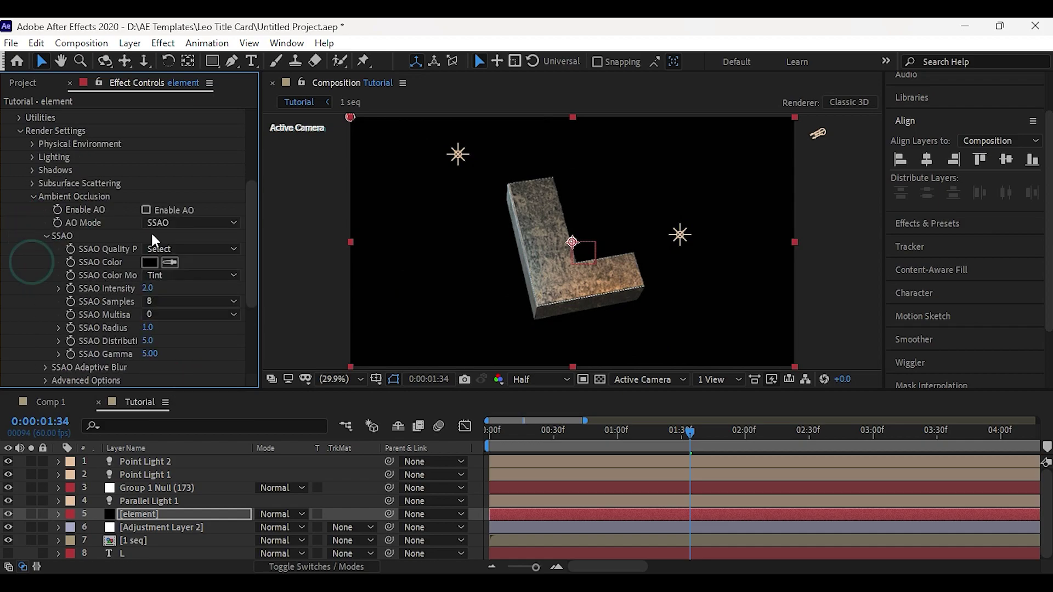
click(147, 211)
click(176, 251)
click(179, 313)
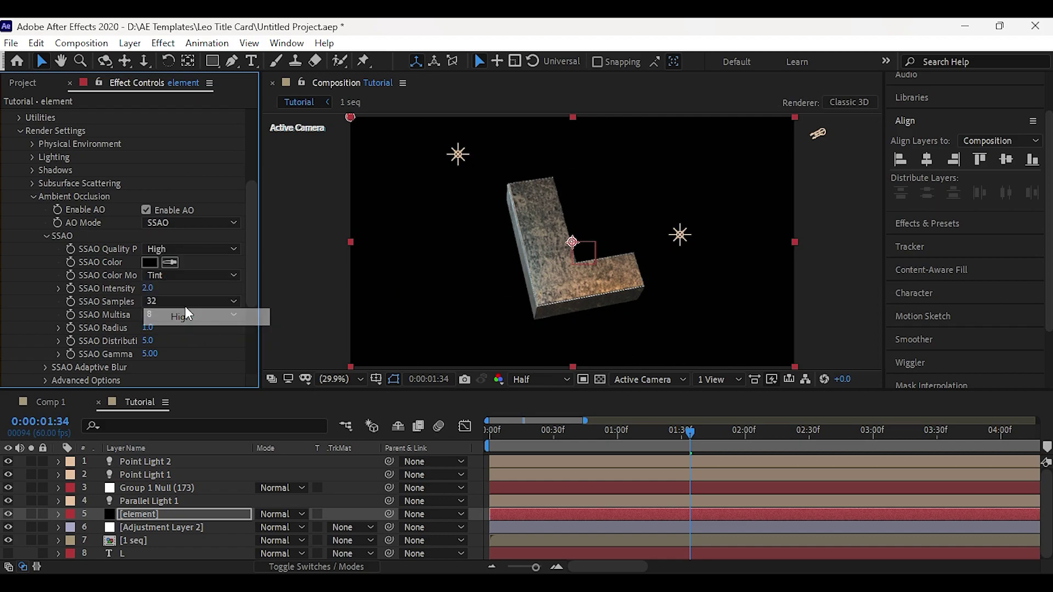
click(32, 196)
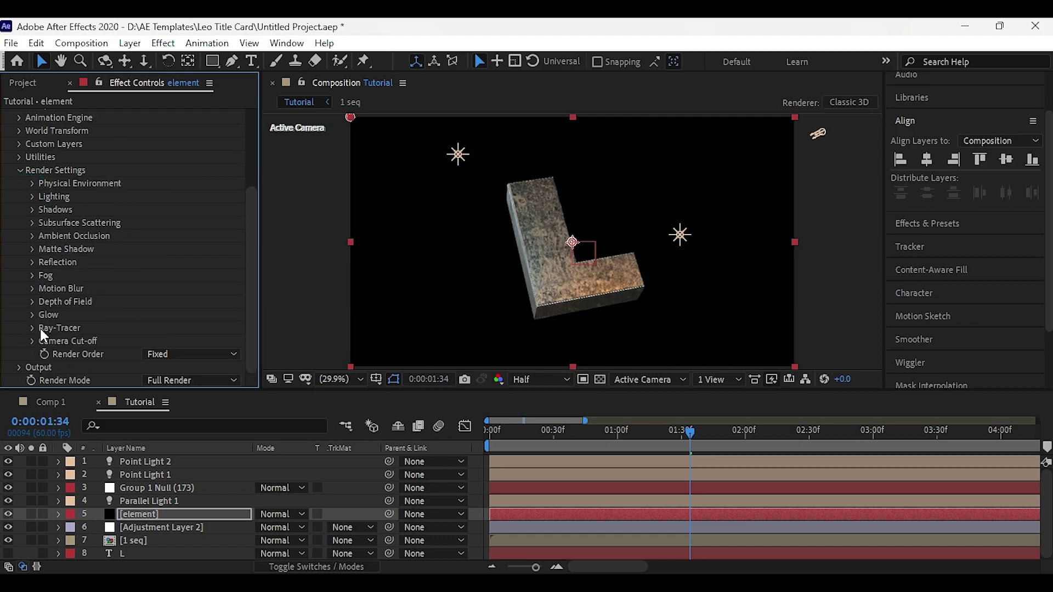
click(19, 170)
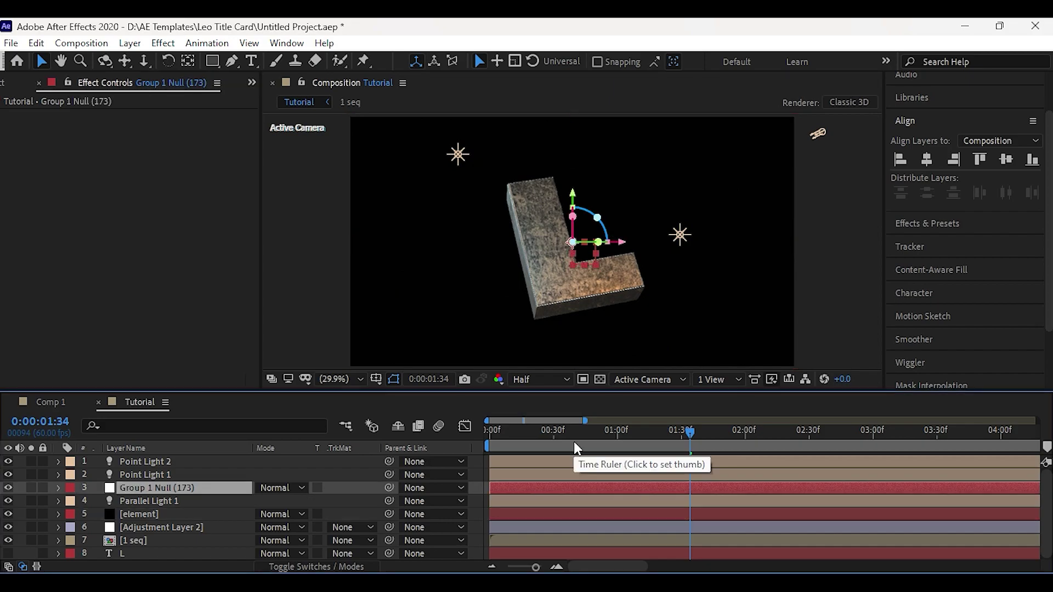
Keyframe the Group 1 Null's position with its current value at 0:00:02:23 and Z at -3560 at 0:00:01:25.
key(p)
drag(689, 432, 669, 453)
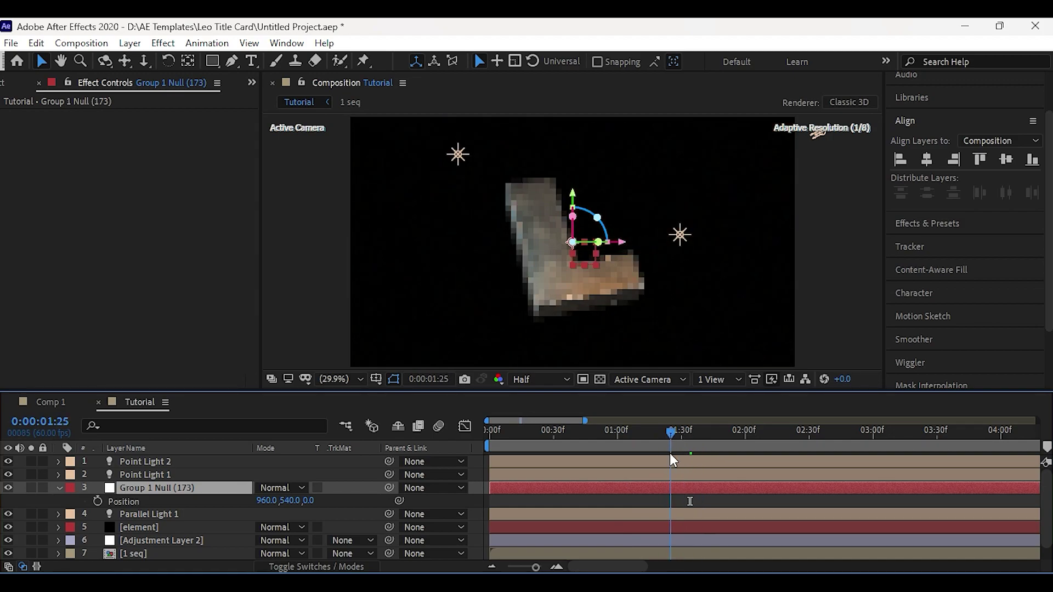
click(98, 501)
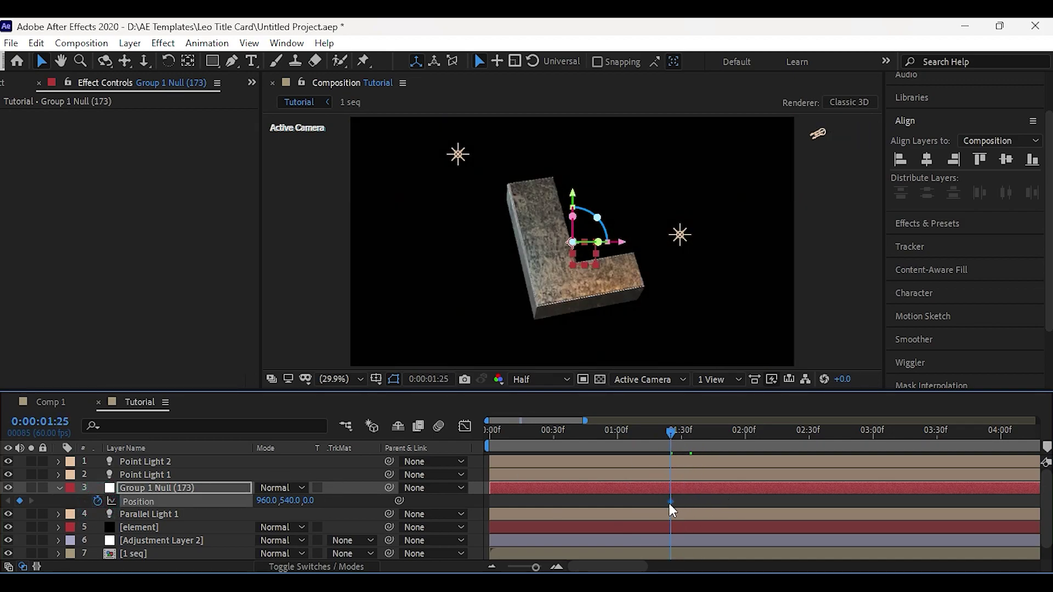
mouse_move(672, 510)
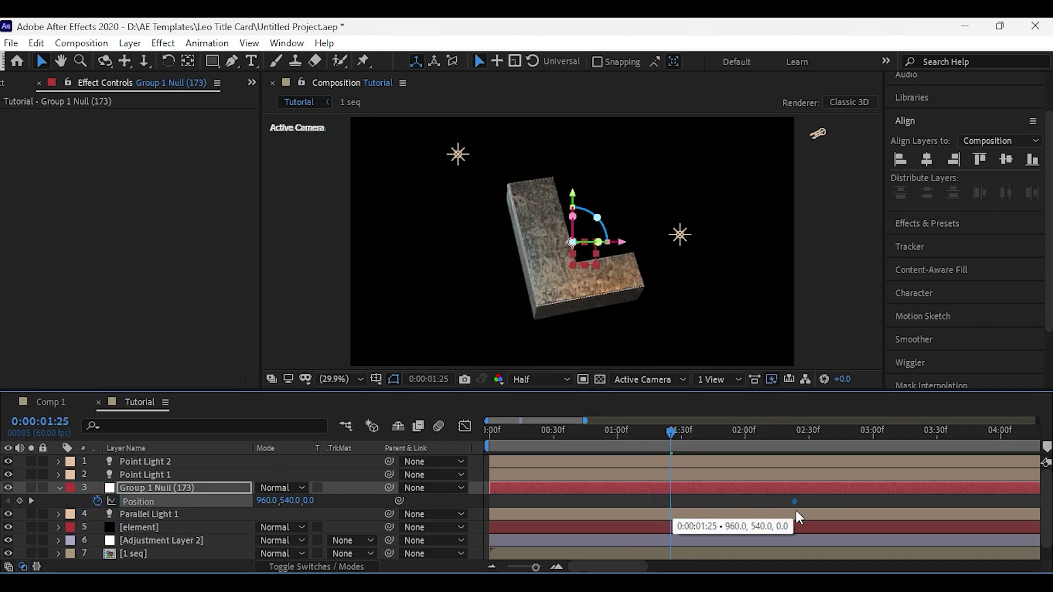
drag(344, 501, 252, 510)
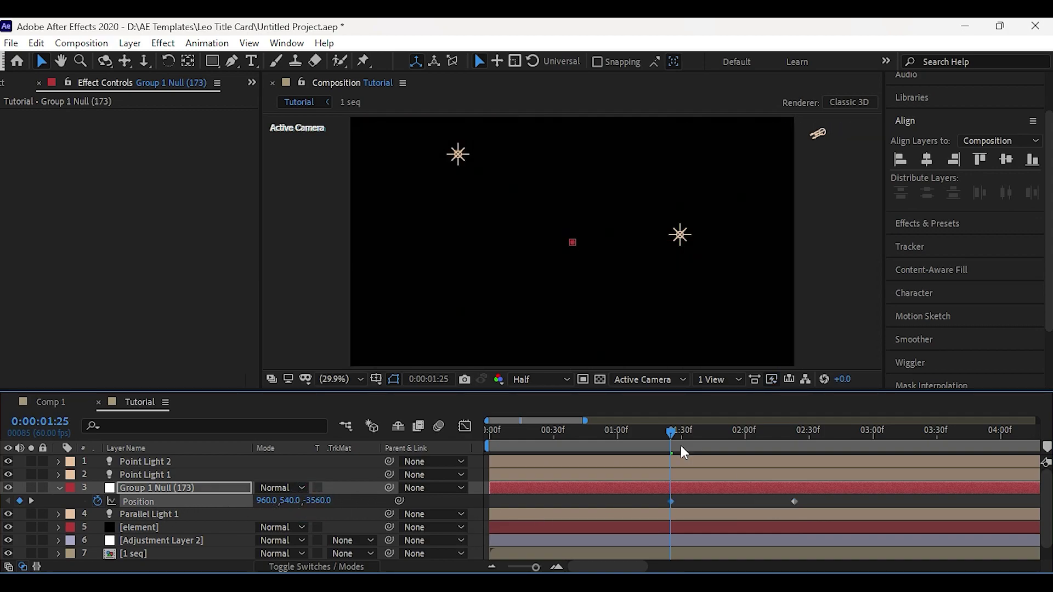
Set the null's Z position to -30 at 0:00:02:23 and add a matching position keyframe at 0:00:02:24.
drag(670, 433, 801, 442)
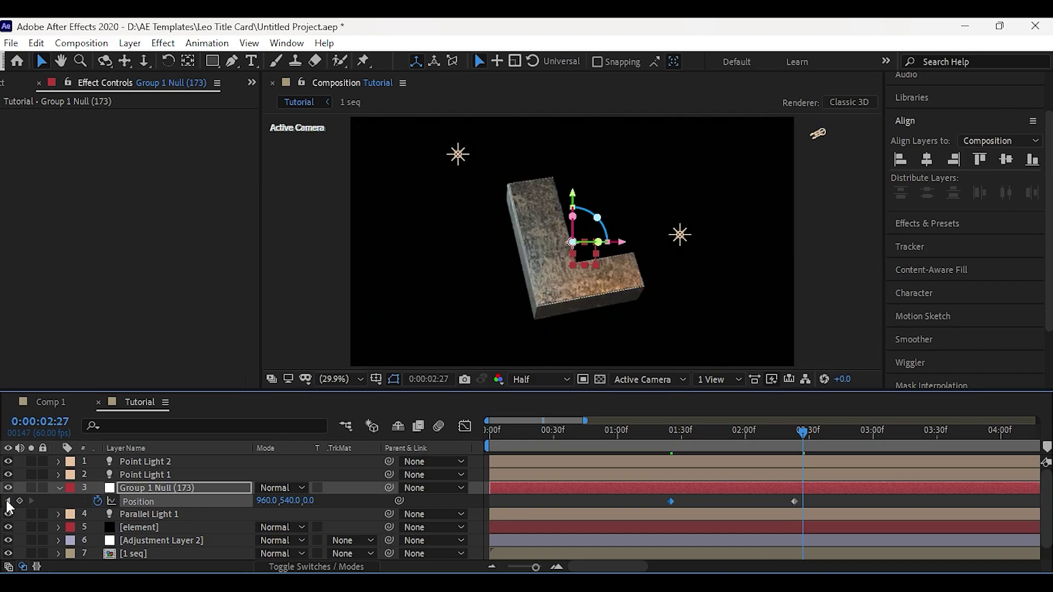
drag(310, 507, 313, 507)
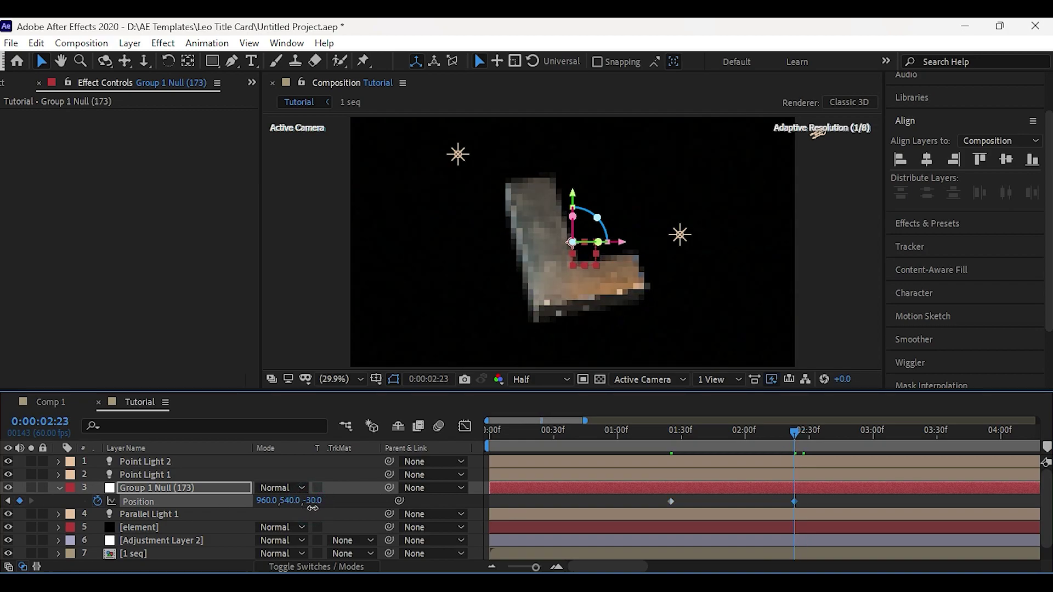
click(344, 499)
drag(531, 568, 540, 570)
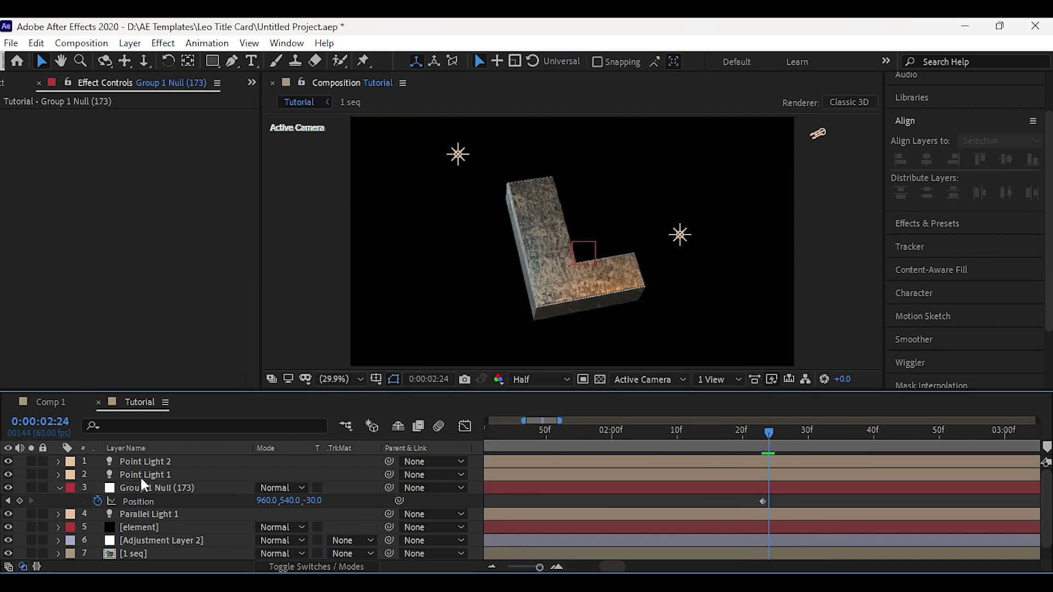
click(19, 501)
drag(540, 568, 526, 567)
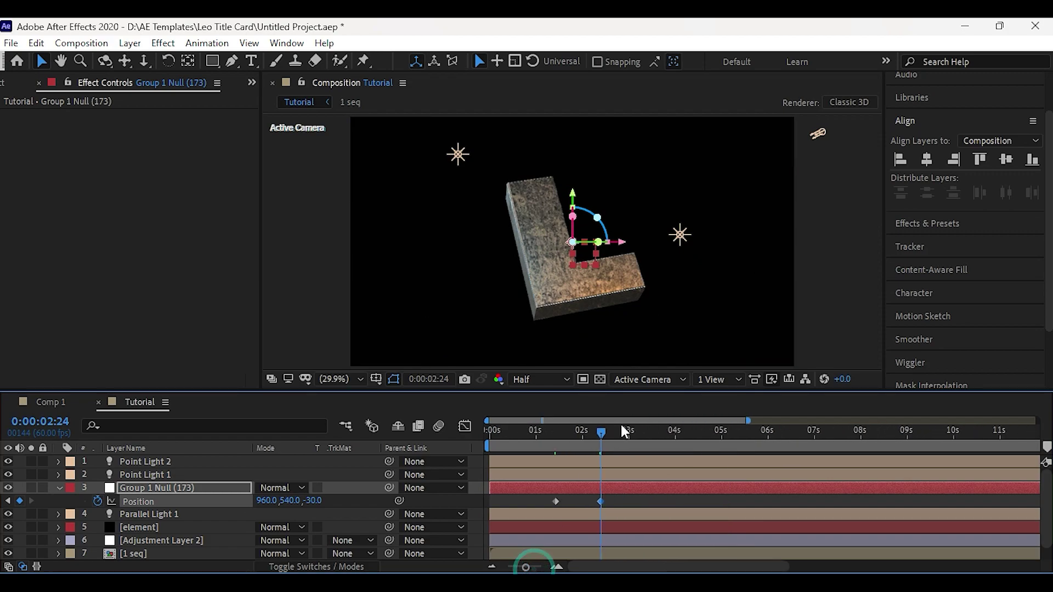
Keyframe the null's Z position at -324 at 0:00:03:03 and save the project.
click(630, 431)
drag(316, 501, 302, 501)
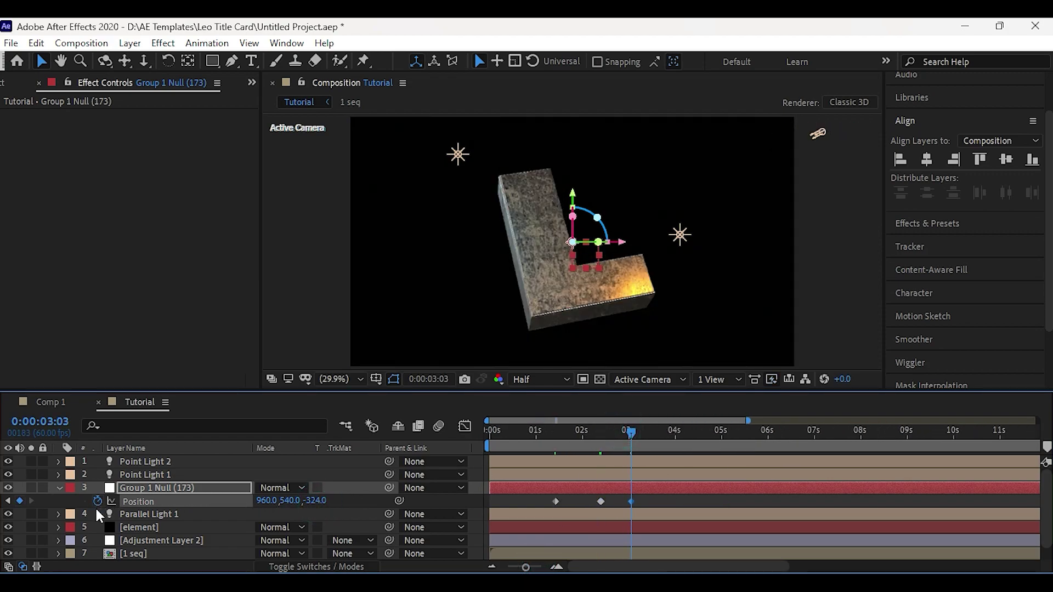
key(ctrl+s)
Move Point Light 2 farther right of the L and Point Light 1 slightly right, and save the project.
click(194, 461)
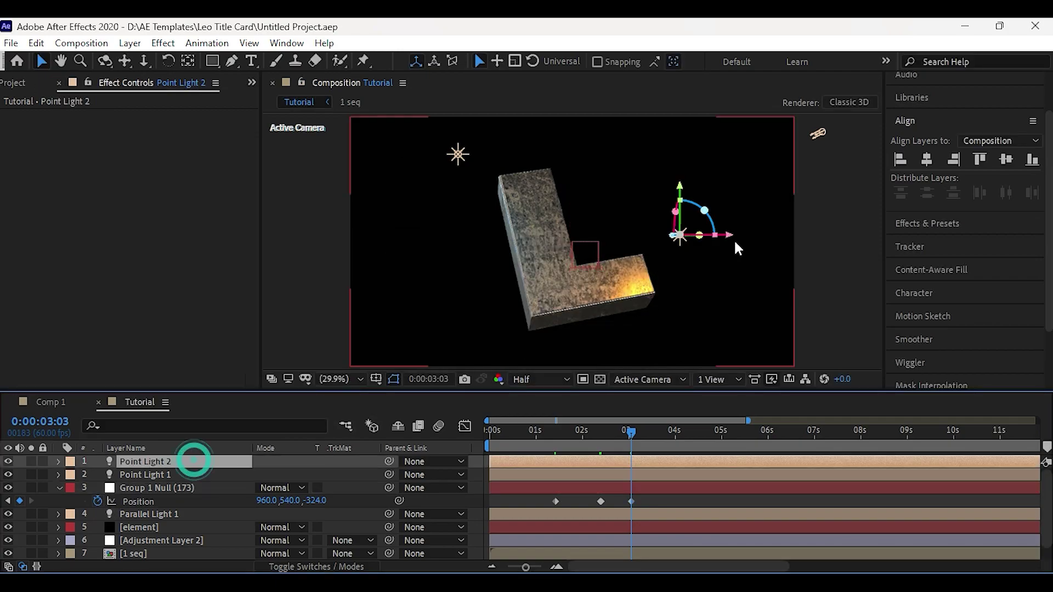
drag(731, 236, 754, 235)
click(458, 154)
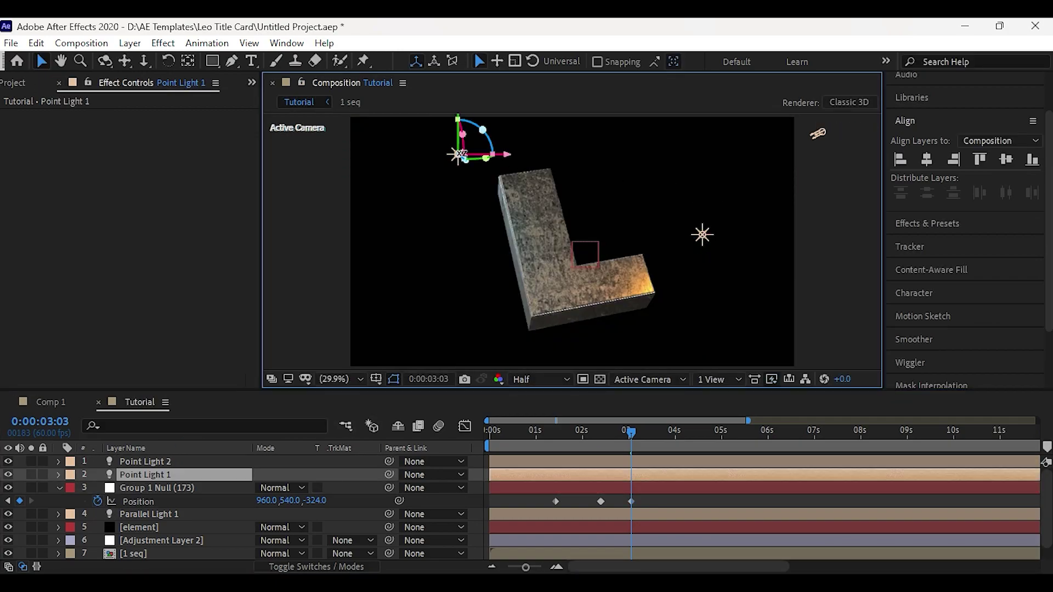
mouse_move(458, 154)
mouse_down()
mouse_move(442, 155)
mouse_move(469, 154)
mouse_up()
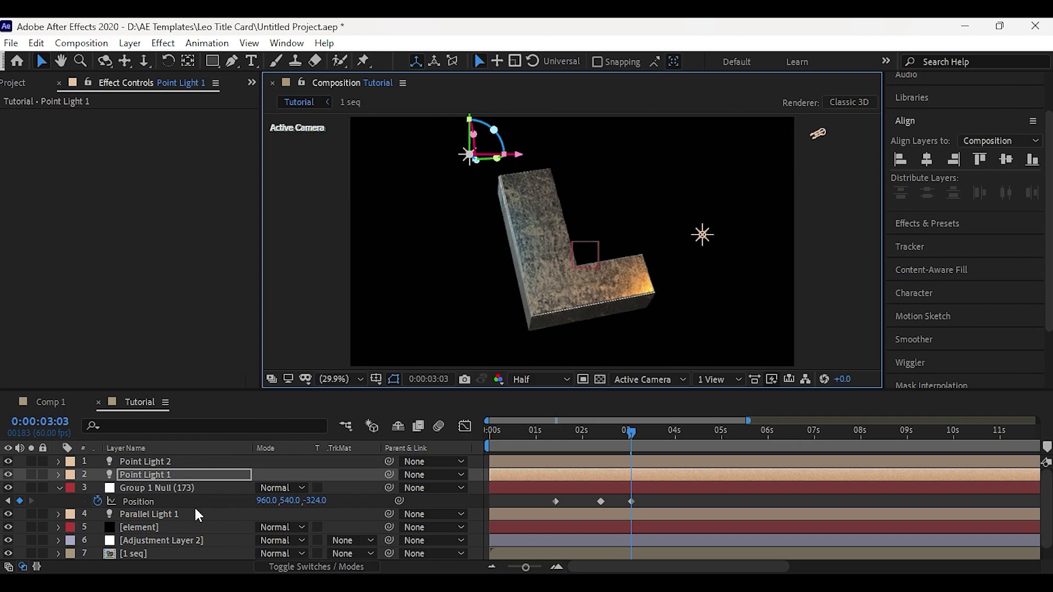
key(ctrl+s)
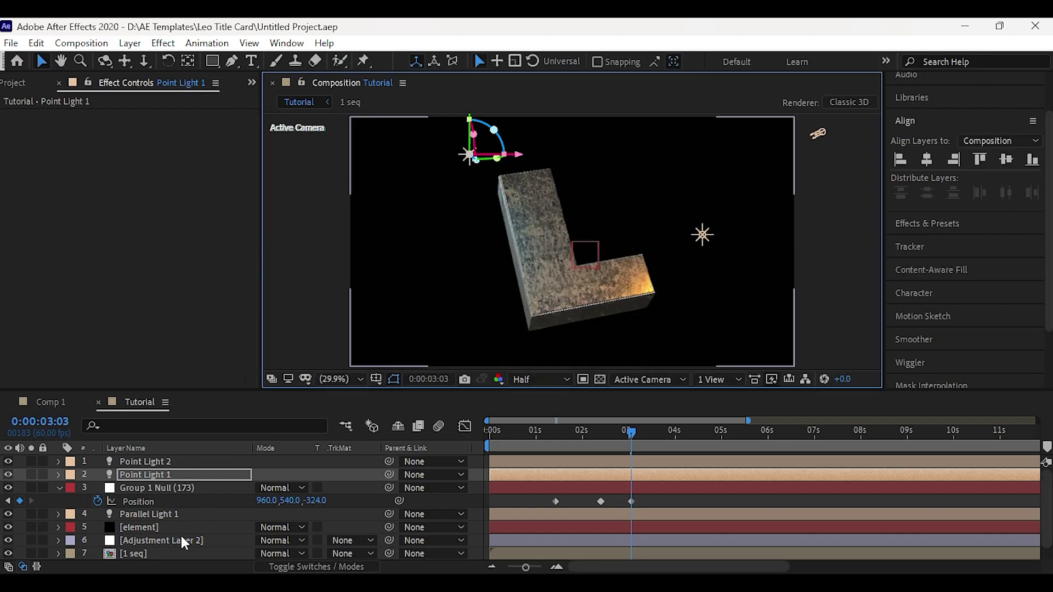
Apply Curves to the element layer and shape the RGB curve into a gentle S for more contrast.
click(176, 526)
key(ctrl+space)
text(c)
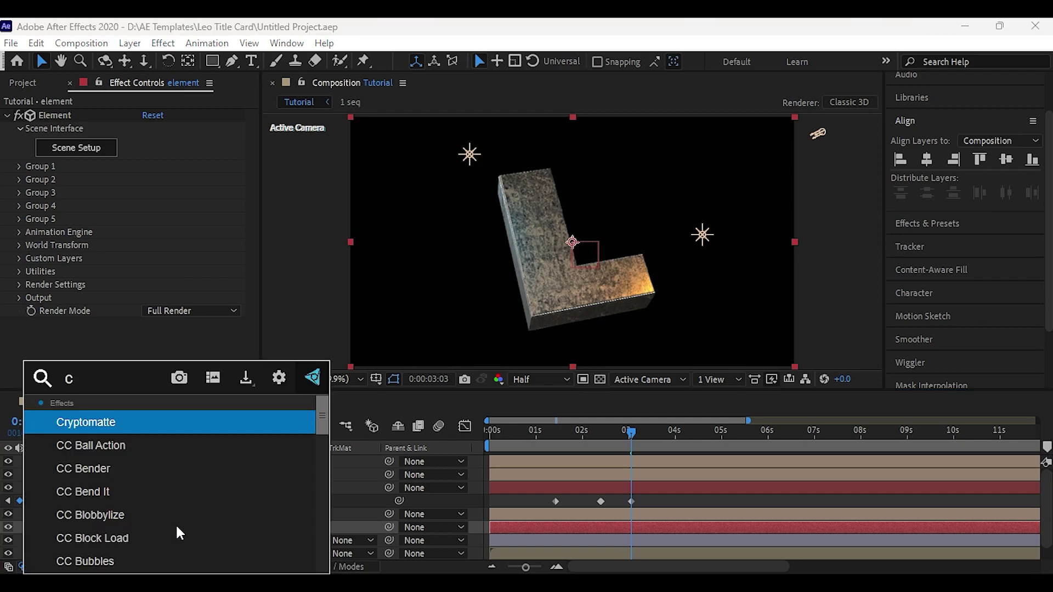
text(ur)
key(Return)
drag(171, 233, 166, 229)
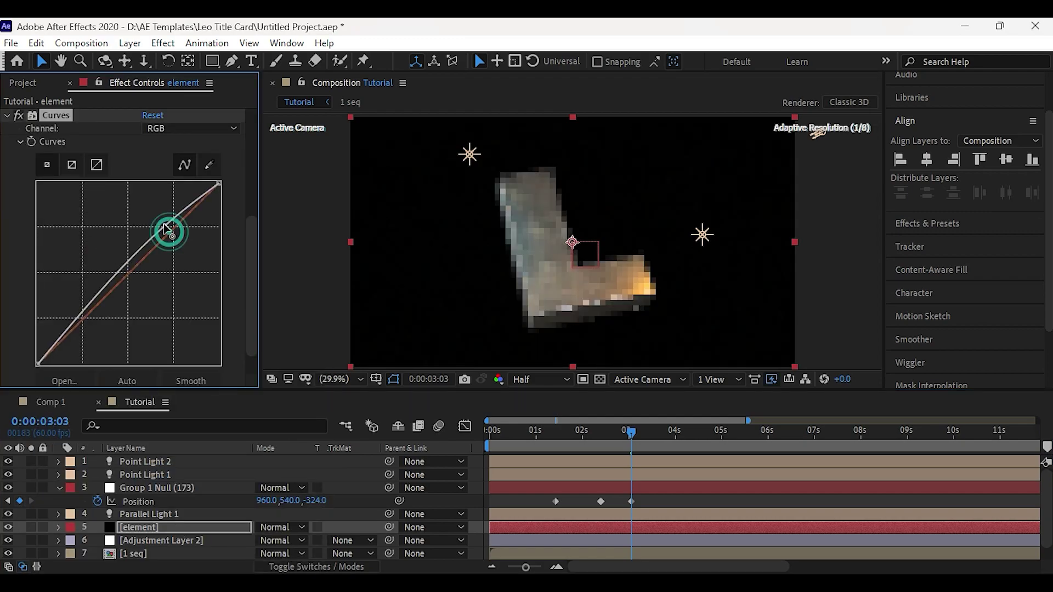
drag(80, 316, 76, 333)
drag(156, 247, 140, 267)
Warm the L's colour by raising the red curve and lowering the green and blue curves.
click(172, 128)
click(179, 196)
click(164, 131)
click(182, 179)
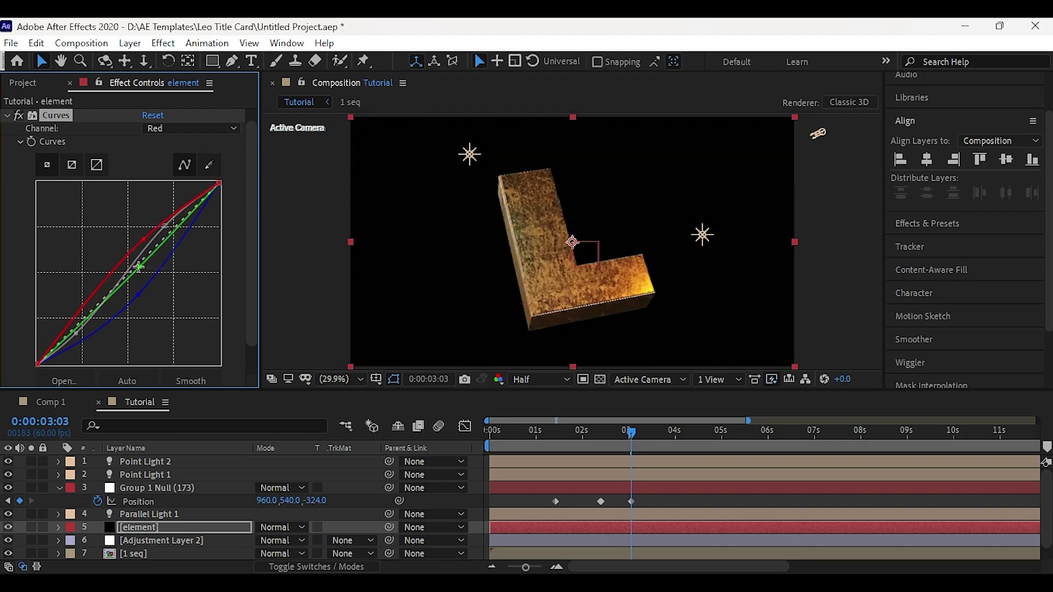
drag(139, 266, 140, 272)
drag(139, 316, 132, 294)
Apply Tint to the element layer with Amount to Tint at 15% and collapse the layer's effects.
click(157, 524)
key(ctrl+space)
text(tin)
key(Return)
click(155, 366)
text(17)
key(Return)
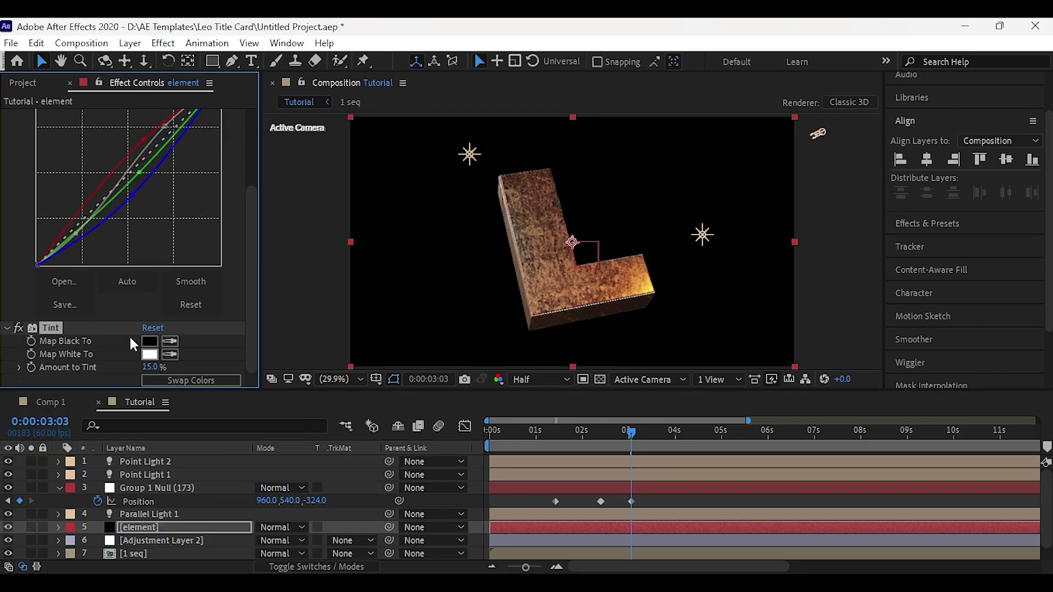
scroll(36, 226, up, 4)
click(6, 128)
click(5, 141)
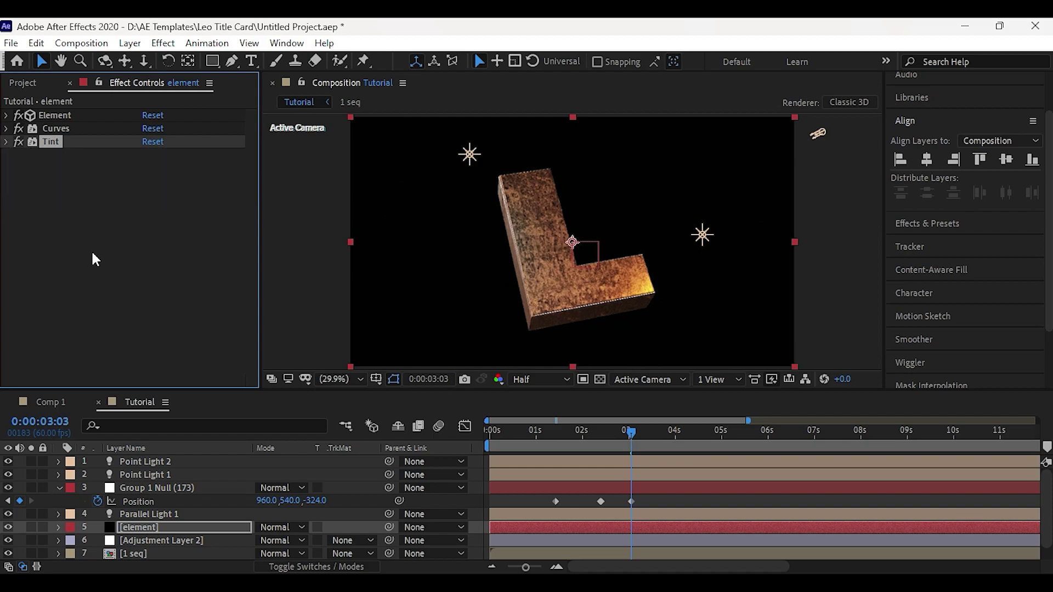
click(92, 250)
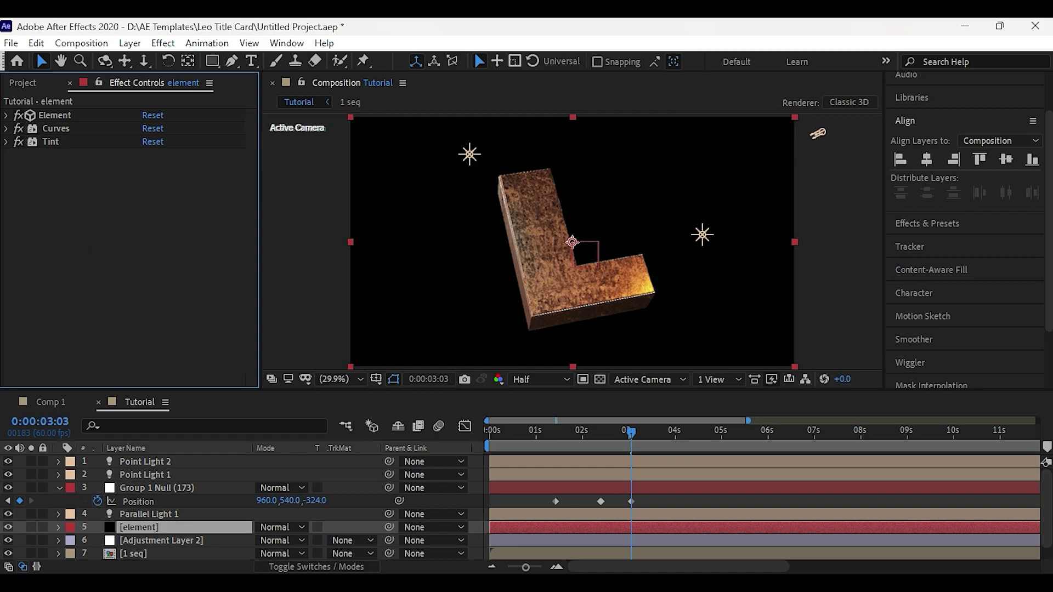
Keyframe the Group 1 Null's X, Y and Z Rotation at 0° and align these keyframes with the 0:00:02:24 position keyframe.
drag(569, 441, 590, 455)
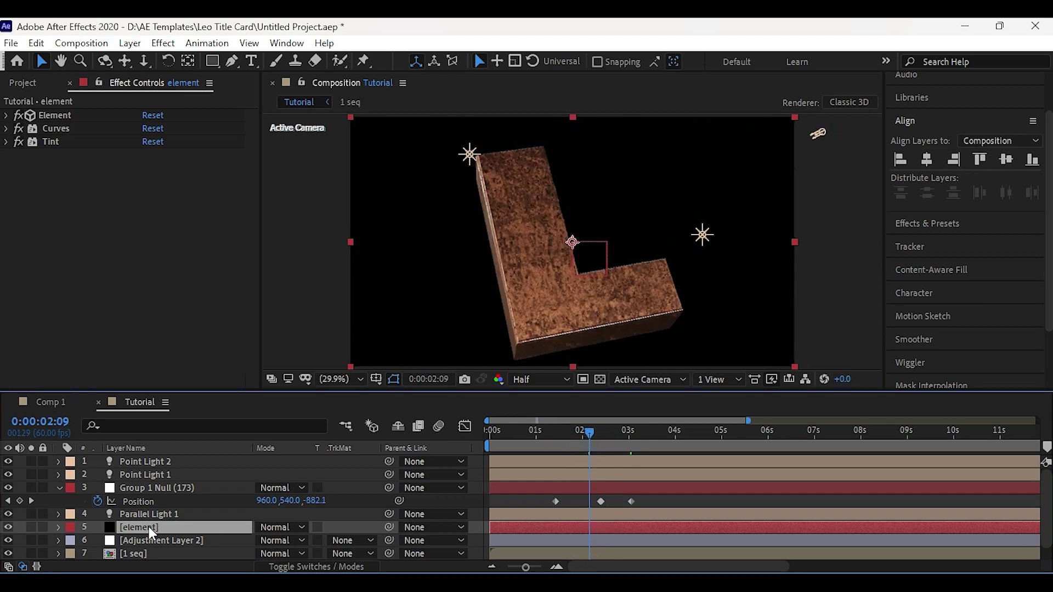
click(154, 487)
key(r)
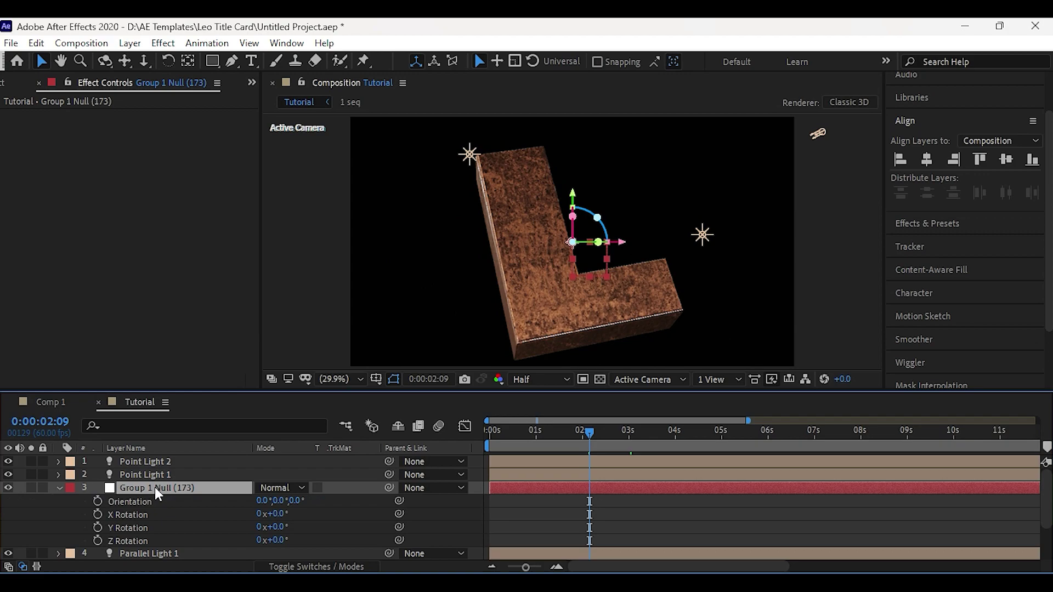
click(97, 514)
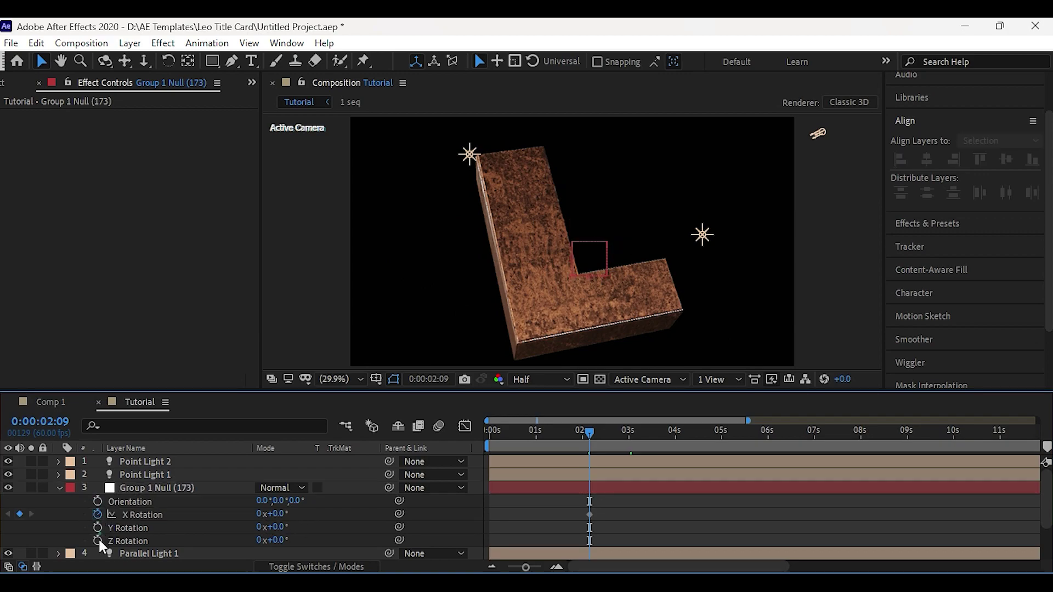
click(98, 540)
click(97, 527)
click(159, 485)
key(u)
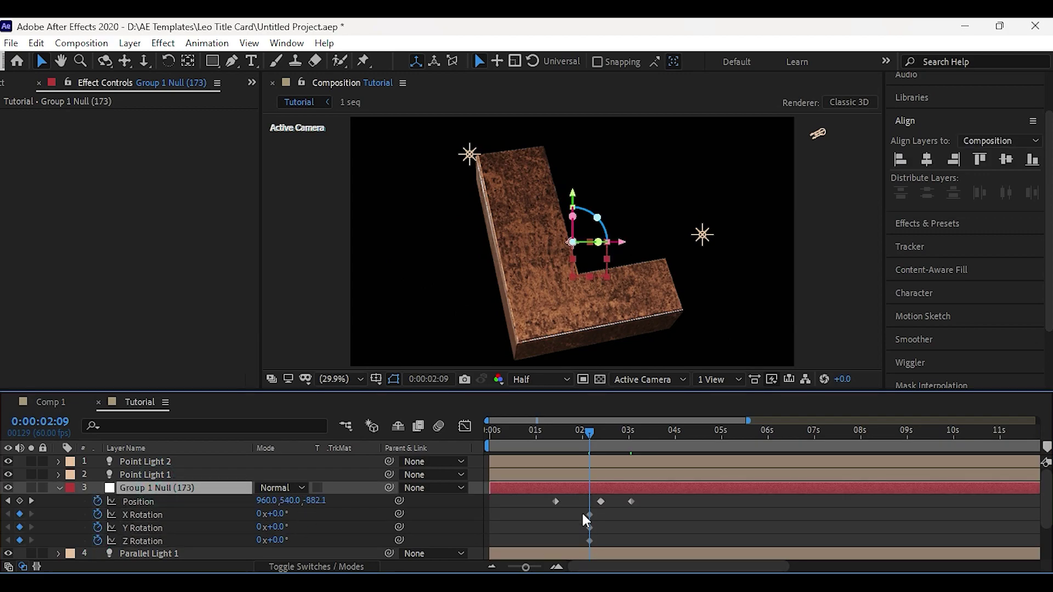
drag(582, 512, 600, 543)
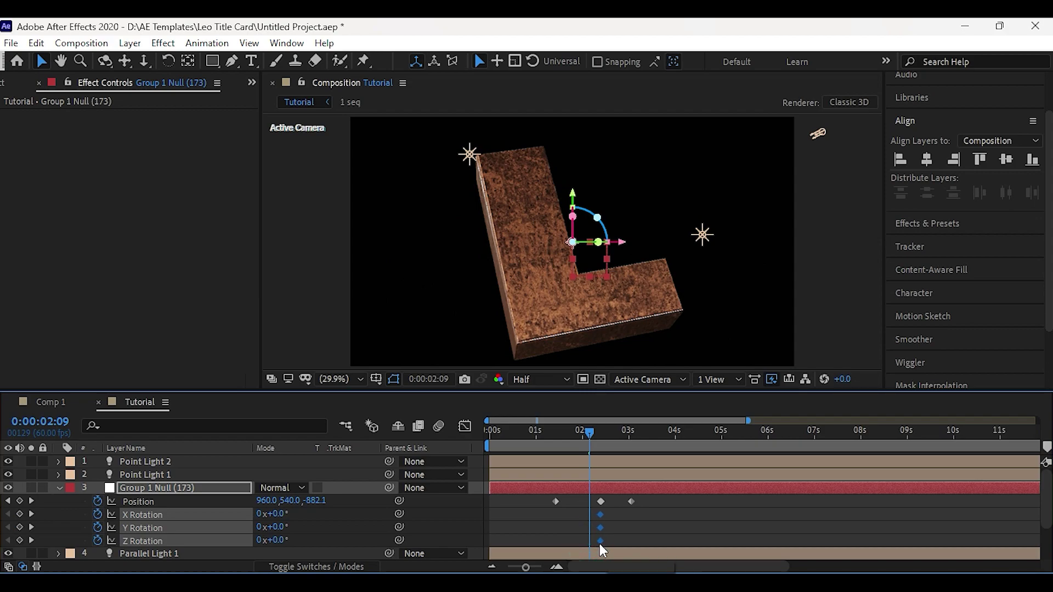
Keyframe the null's Y Rotation at -4° on the last position keyframe at 0:00:03:03.
drag(600, 440, 627, 449)
click(620, 524)
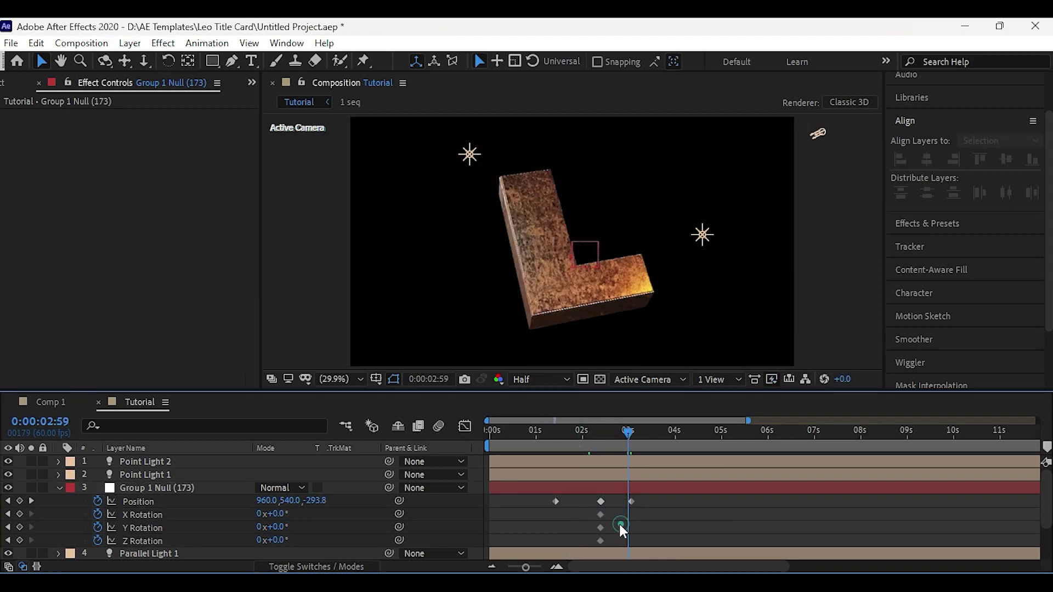
click(31, 501)
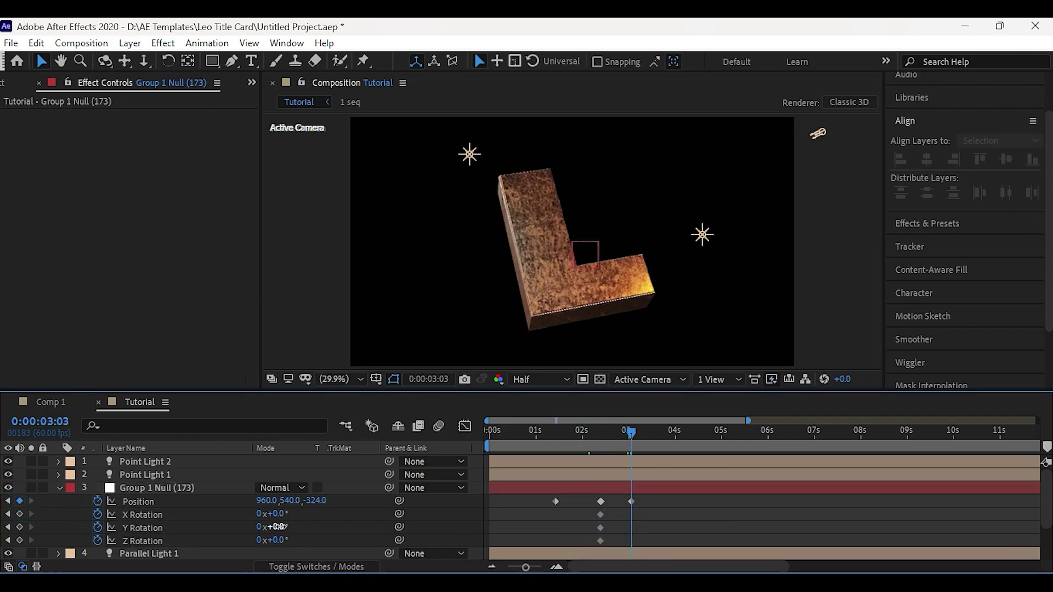
drag(279, 526, 278, 527)
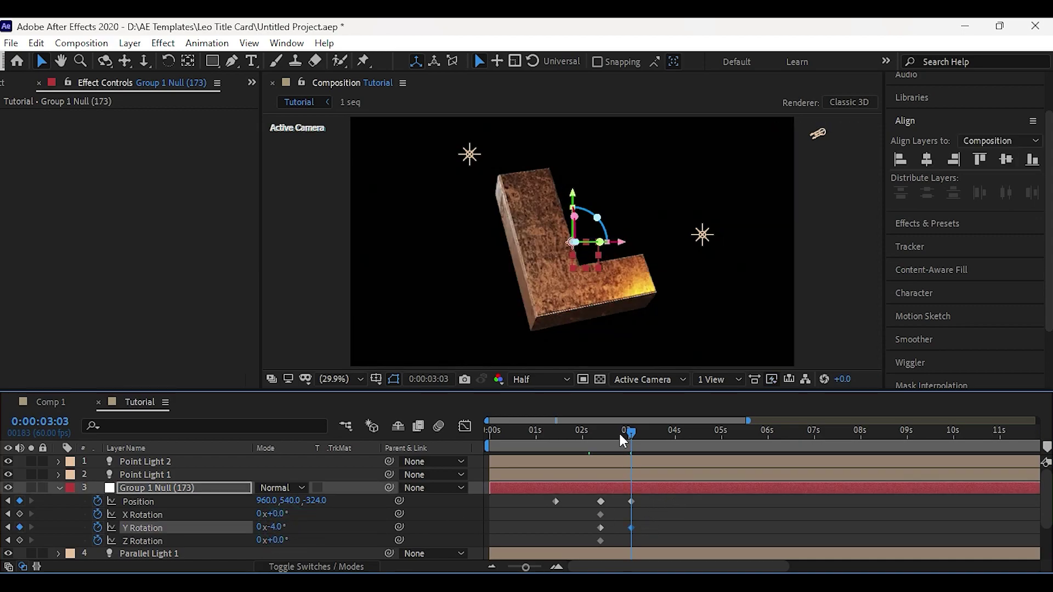
Keyframe the null's rotation at X -44°, Y 19° and Z -9°, aligned with the first position keyframe.
drag(620, 432, 578, 447)
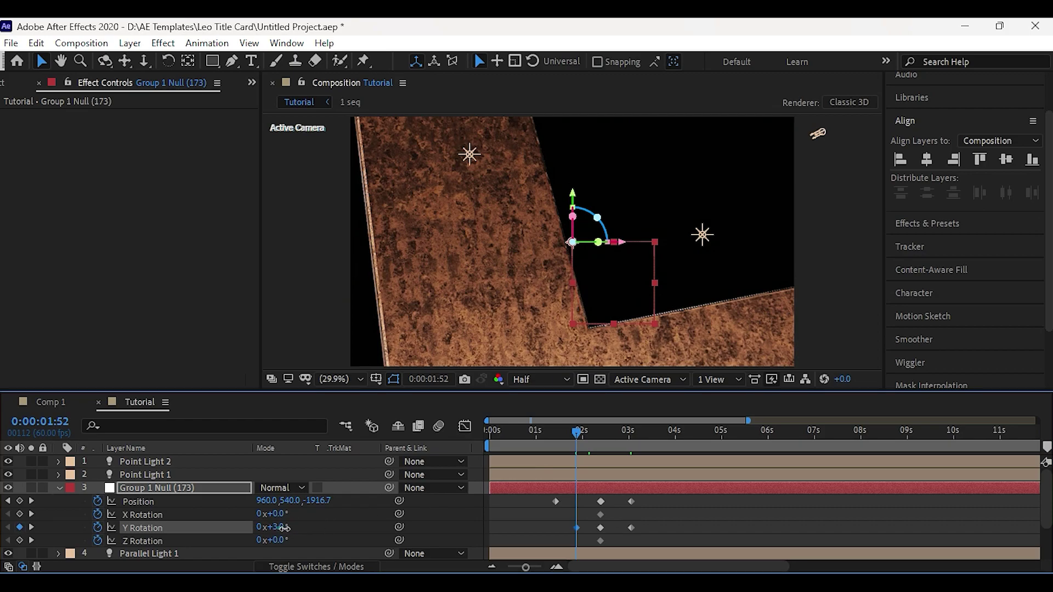
drag(284, 527, 244, 517)
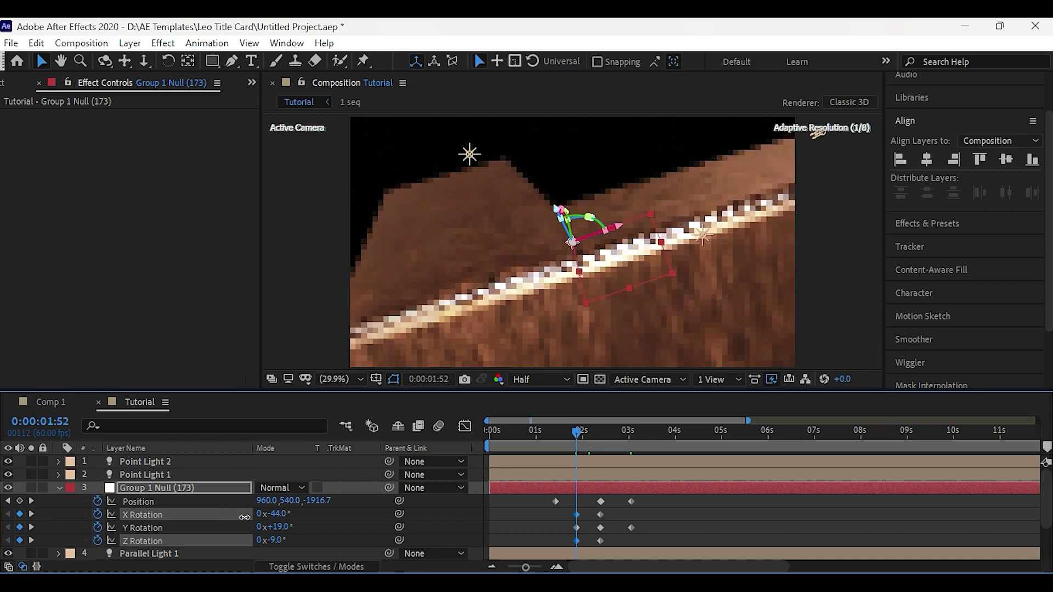
drag(568, 511, 556, 541)
Apply Easy Ease to all of the null's position and rotation keyframes.
drag(537, 495, 677, 549)
key(F9)
click(698, 537)
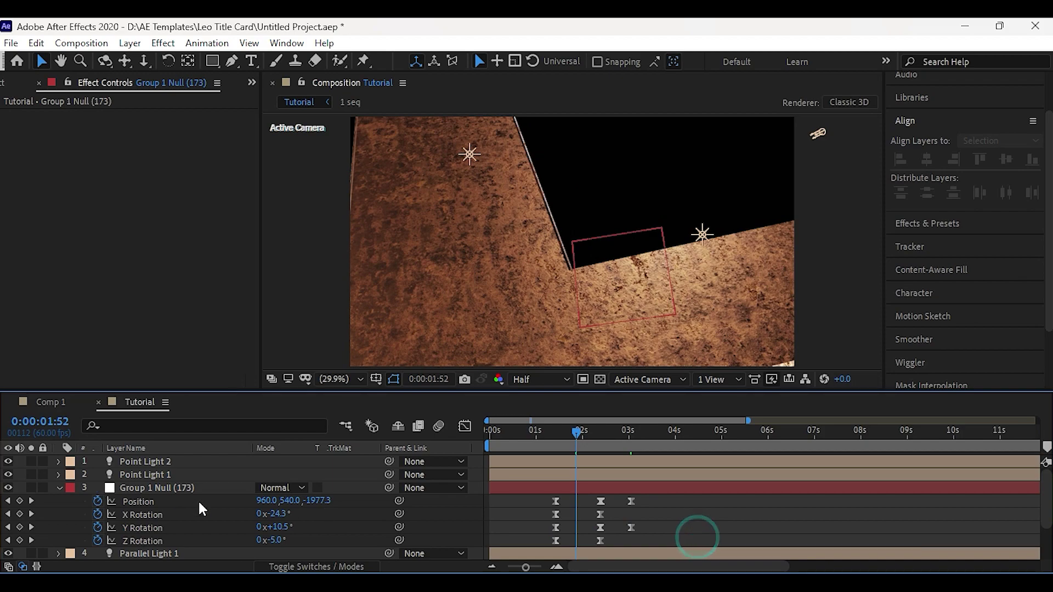
Enable motion blur on the element layer and check the frame at 0:00:01:42.
click(58, 487)
click(157, 500)
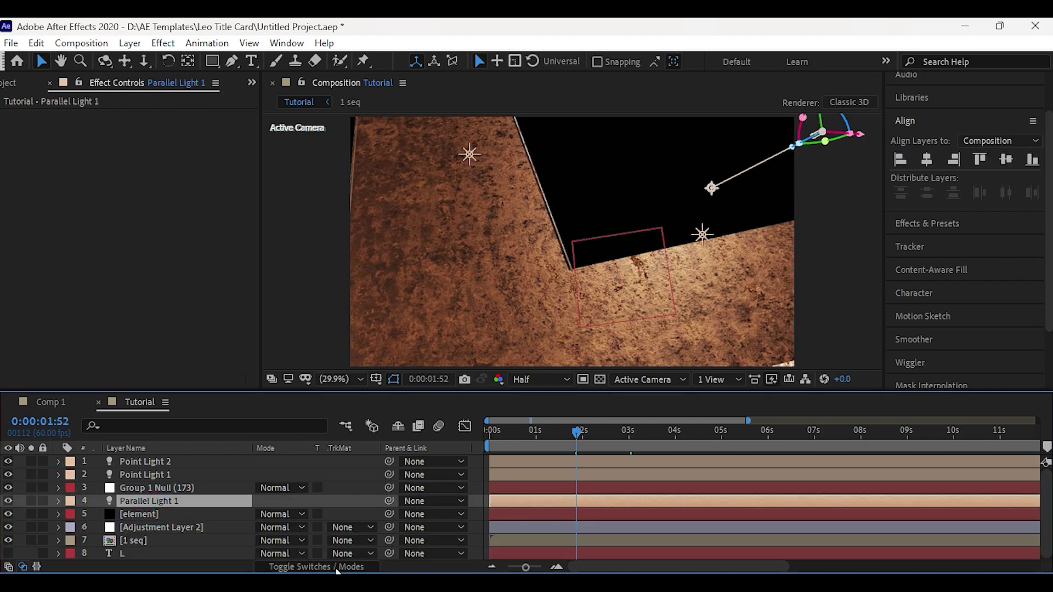
click(337, 568)
click(159, 513)
click(318, 514)
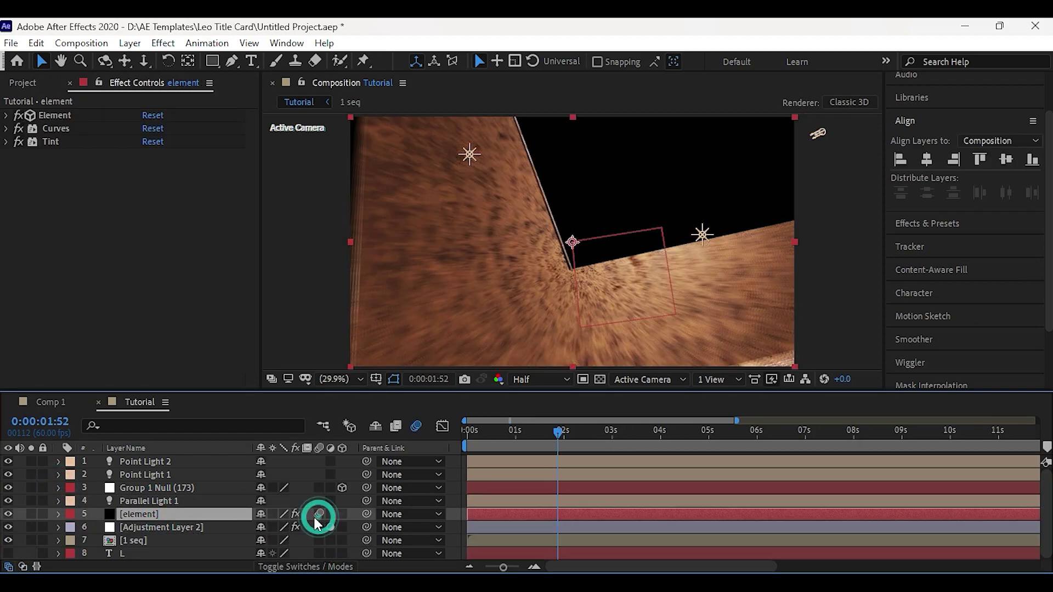
click(548, 431)
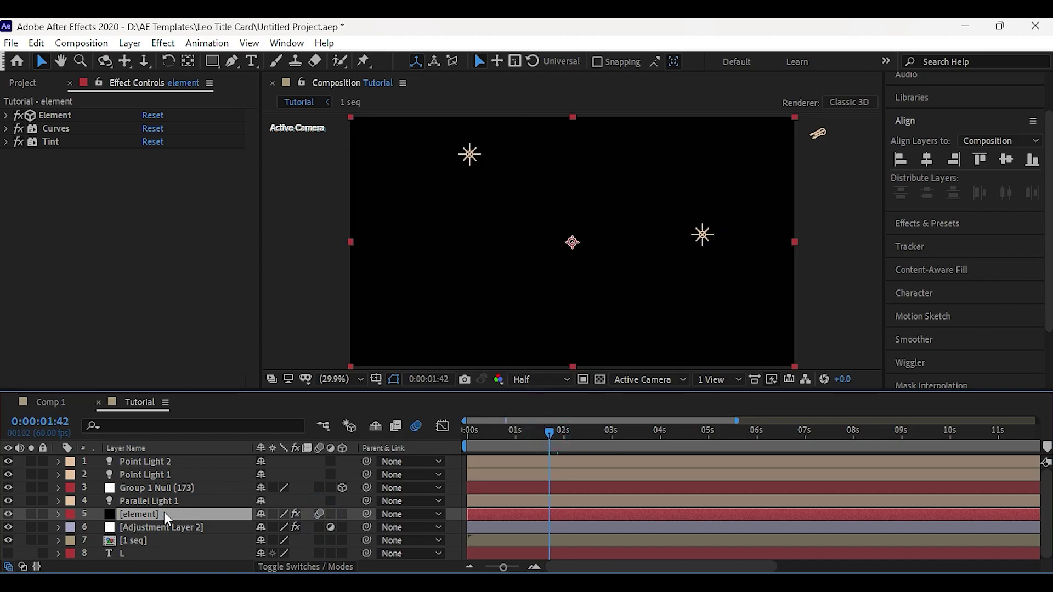
Move the Group 1 Null's first set of position and rotation keyframes earlier, to shortly after the one-second mark, and preview the animation.
click(163, 489)
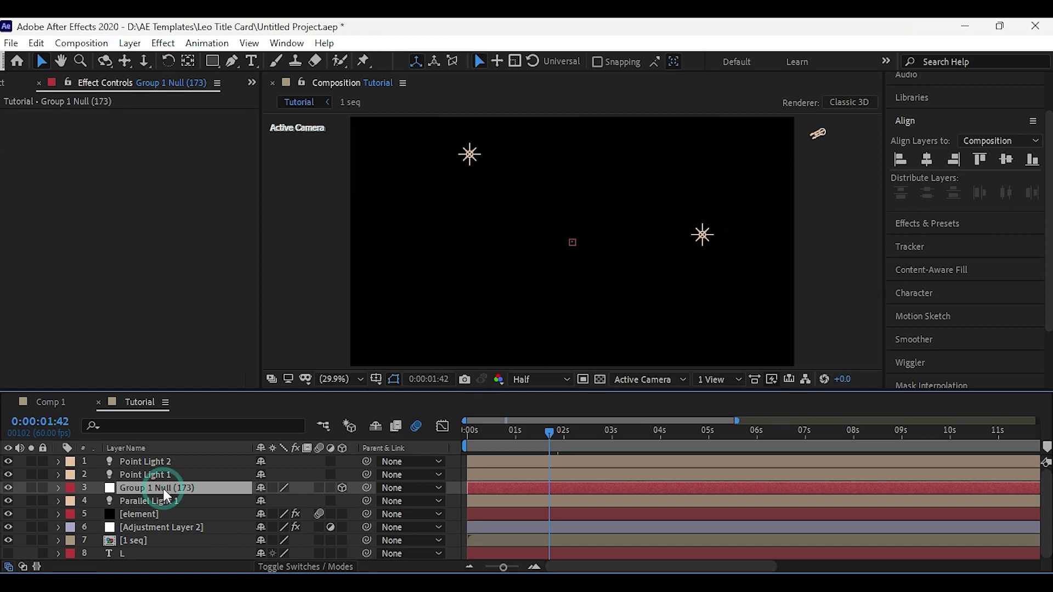
key(u)
scroll(495, 499, down, 3)
drag(517, 429, 544, 506)
key(space)
drag(535, 501, 523, 501)
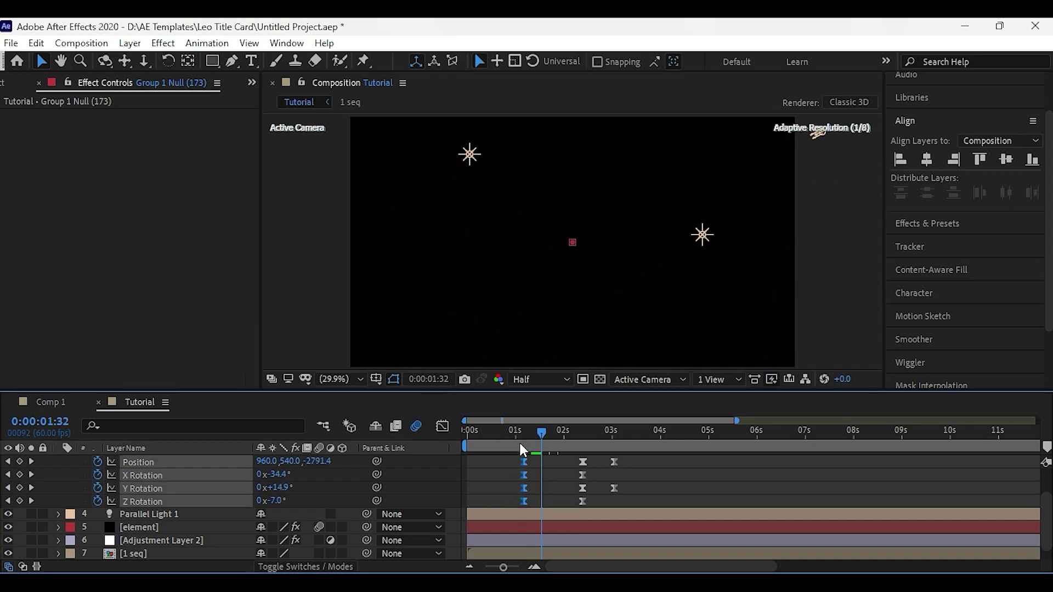
click(520, 433)
key(space)
Set the null's Z position to -379 on the last keyframe at 0:00:03:03.
drag(543, 432, 618, 432)
drag(318, 462, 179, 467)
drag(324, 462, 443, 487)
scroll(319, 498, up, 2)
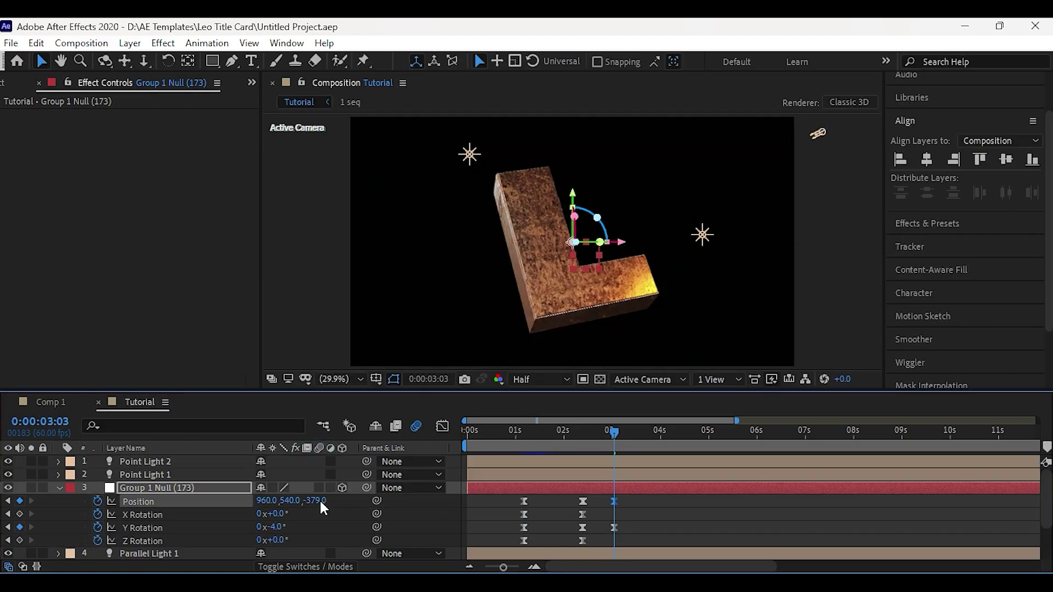
key(u)
Create a 1920 × 1080 px black solid named bg and place it beneath all other layers.
click(9, 83)
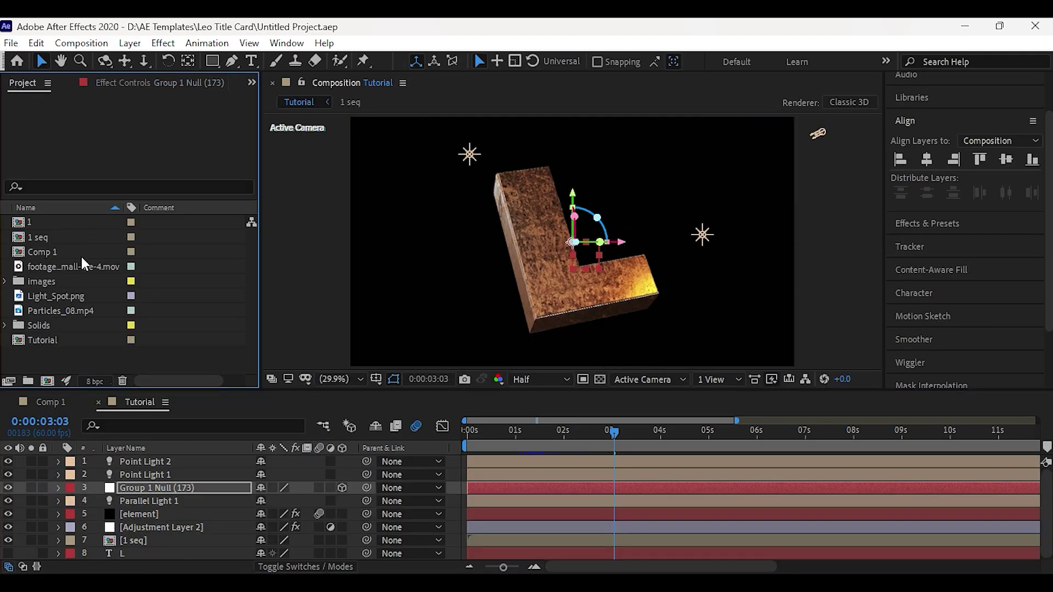
right_click(301, 461)
mouse_move(375, 286)
click(551, 328)
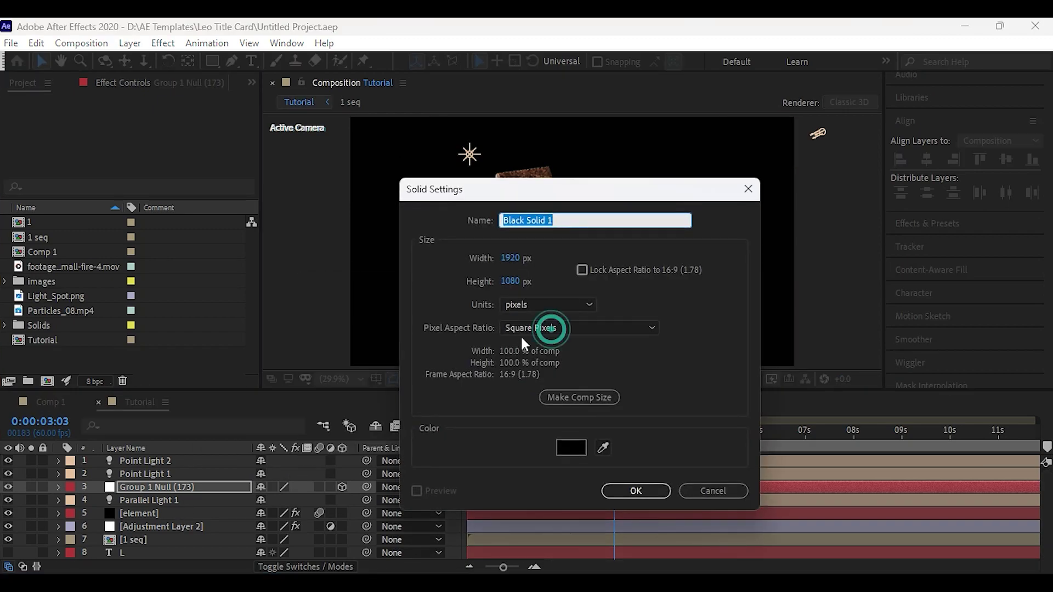
text(bg)
click(633, 490)
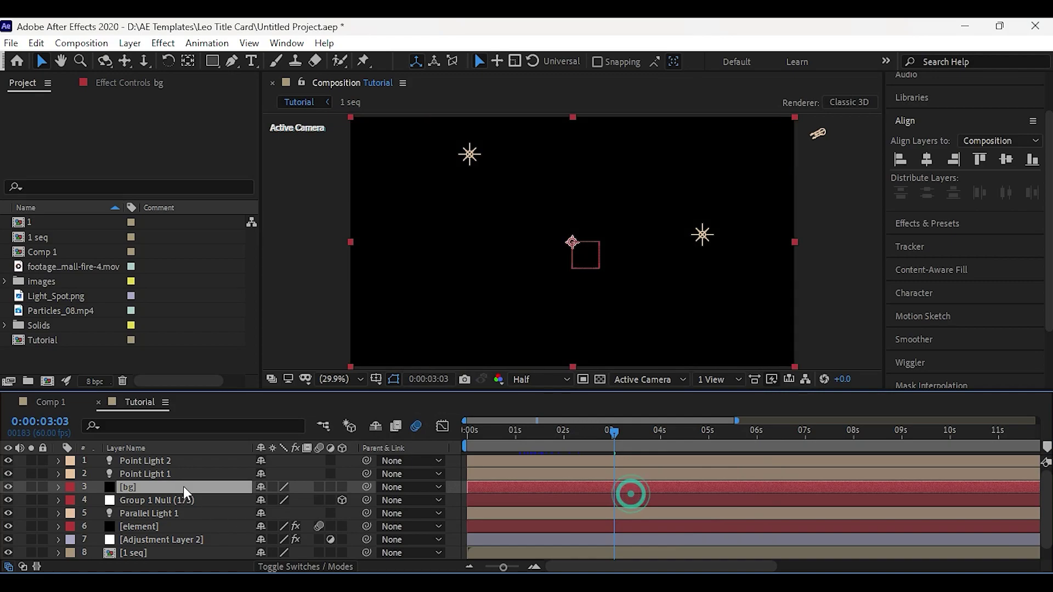
scroll(173, 560, down, 1)
drag(173, 559, 165, 553)
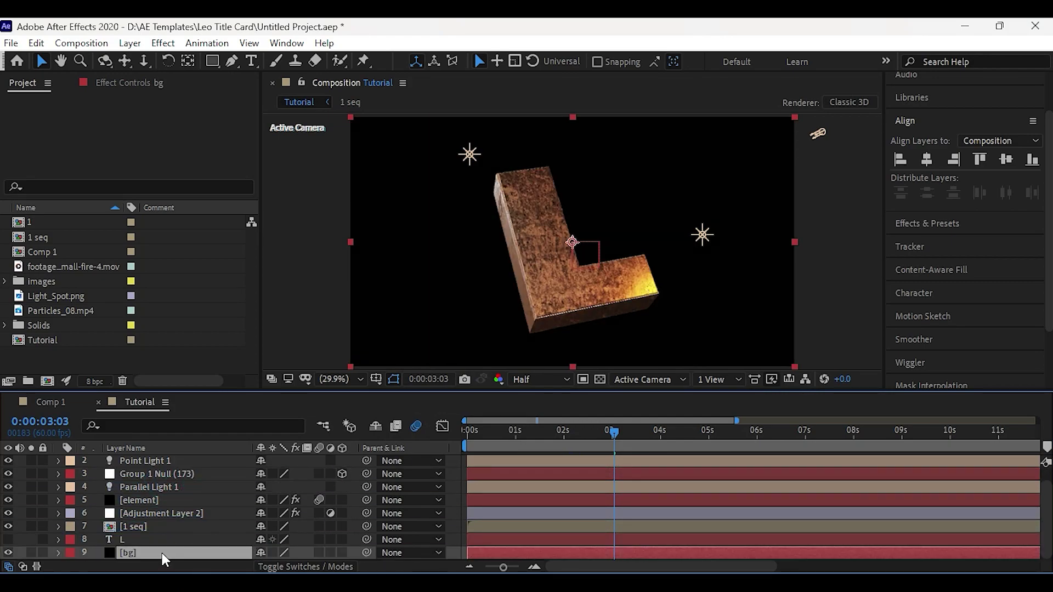
Apply Gradient Ramp to the bg solid, starting at 1652.1, 277.4 in the upper right and ending at 201.0, 878.4 in the lower left.
key(ctrl+space)
text(gra)
click(124, 445)
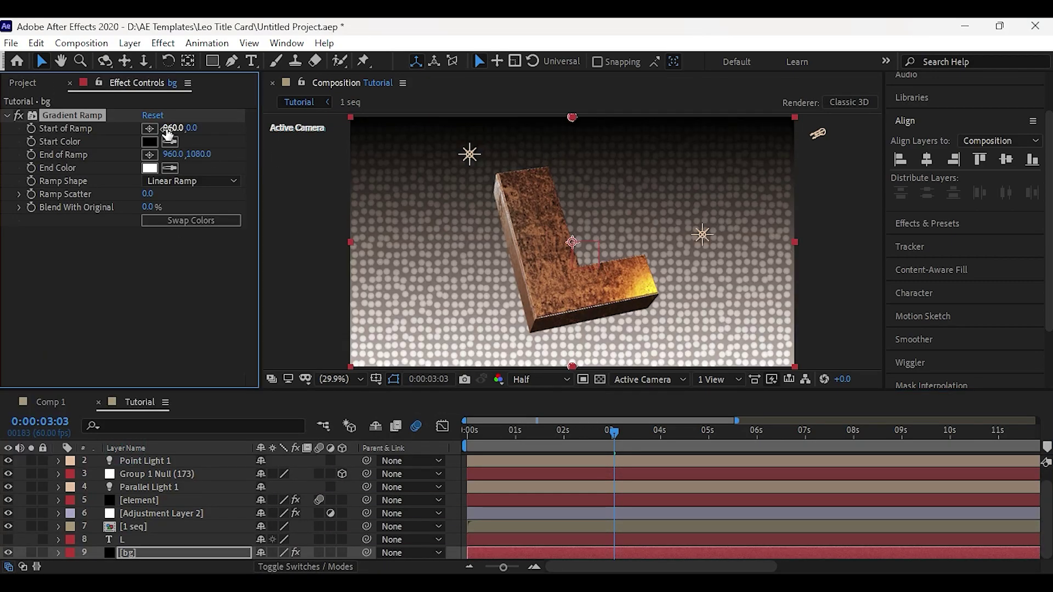
click(149, 128)
click(732, 181)
click(149, 154)
click(396, 319)
Set the ramp's end color to black and start color to very dark blue, with its start point at 1608.7, 123.6.
click(149, 167)
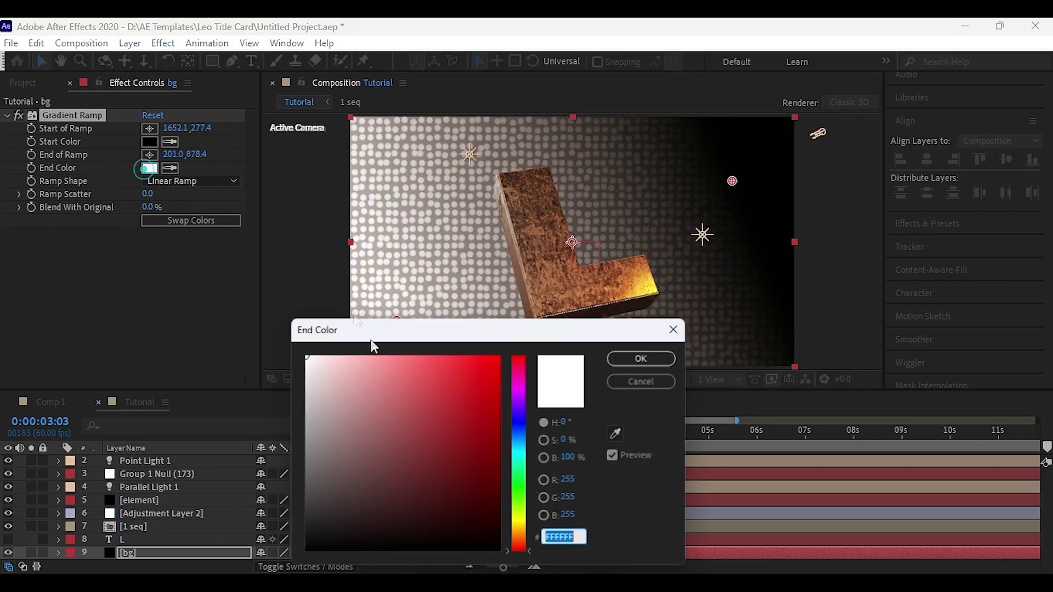
click(305, 551)
click(625, 358)
click(150, 141)
drag(520, 499, 524, 417)
click(482, 521)
click(643, 358)
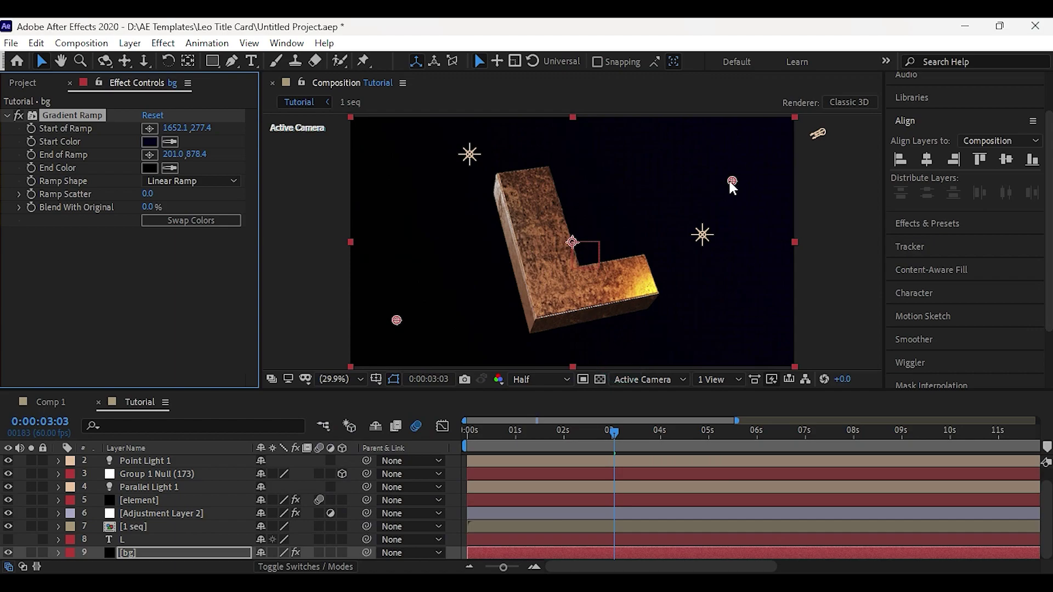
scroll(165, 539, up, 1)
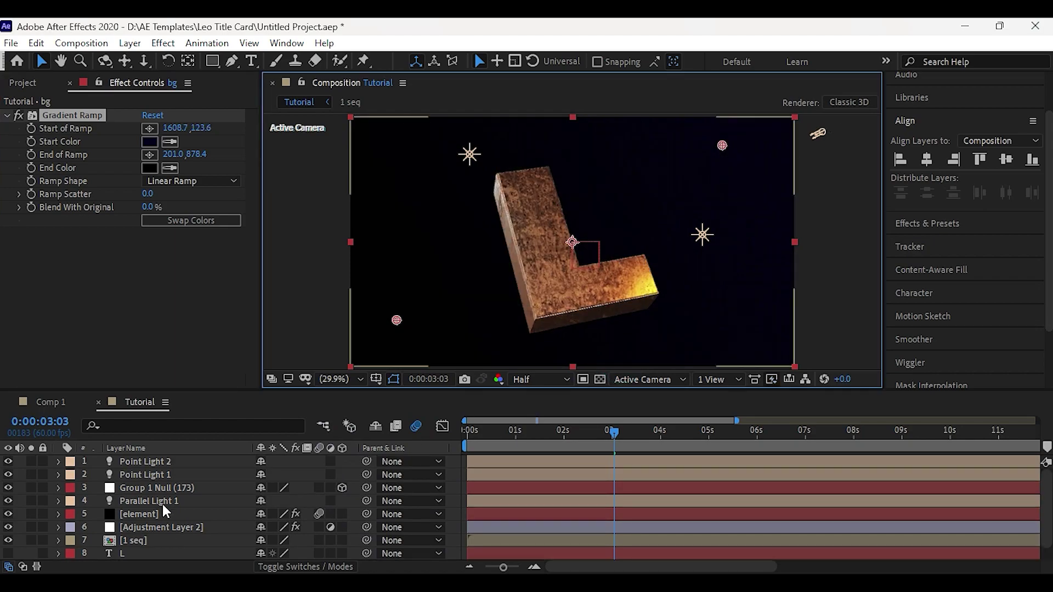
Add Light_Spot.png directly above the element layer and set its blending mode to Screen.
click(25, 83)
click(58, 299)
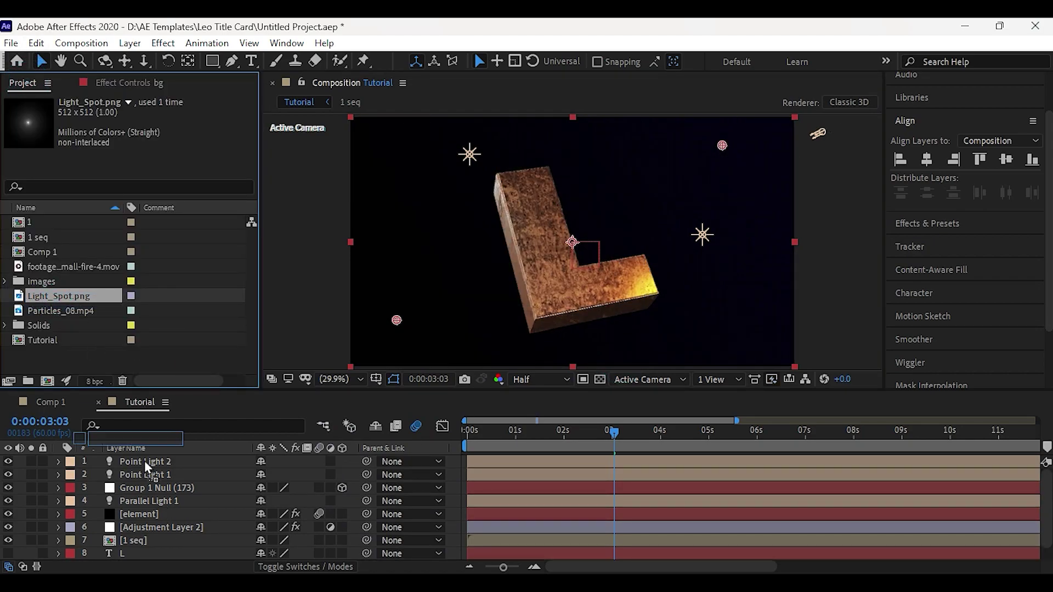
drag(143, 459, 174, 505)
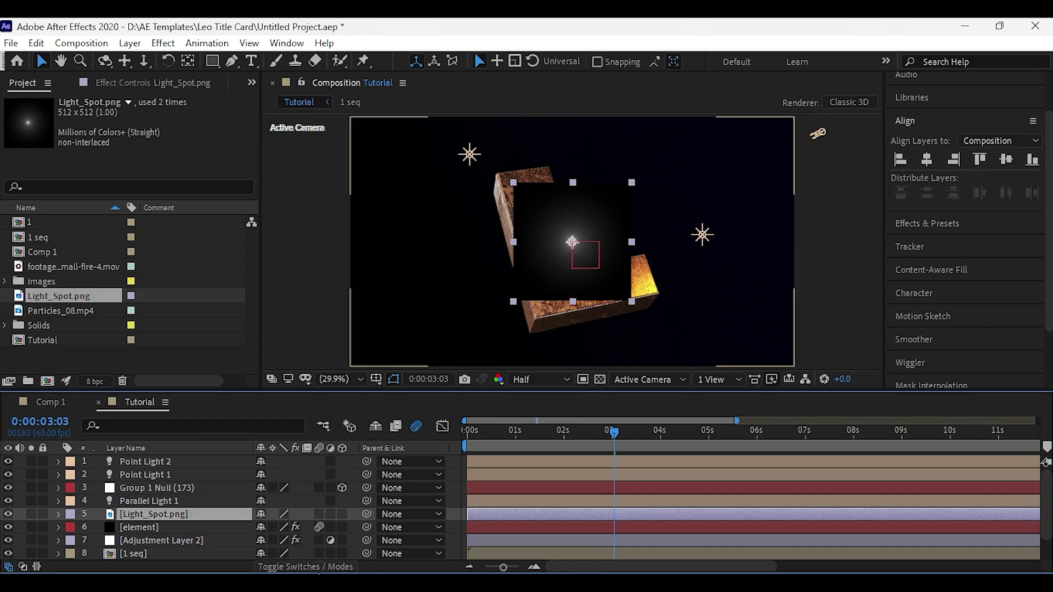
click(304, 567)
click(281, 514)
click(344, 211)
Scale the light spot to 237% and move it into the upper-right corner of the frame.
key(s)
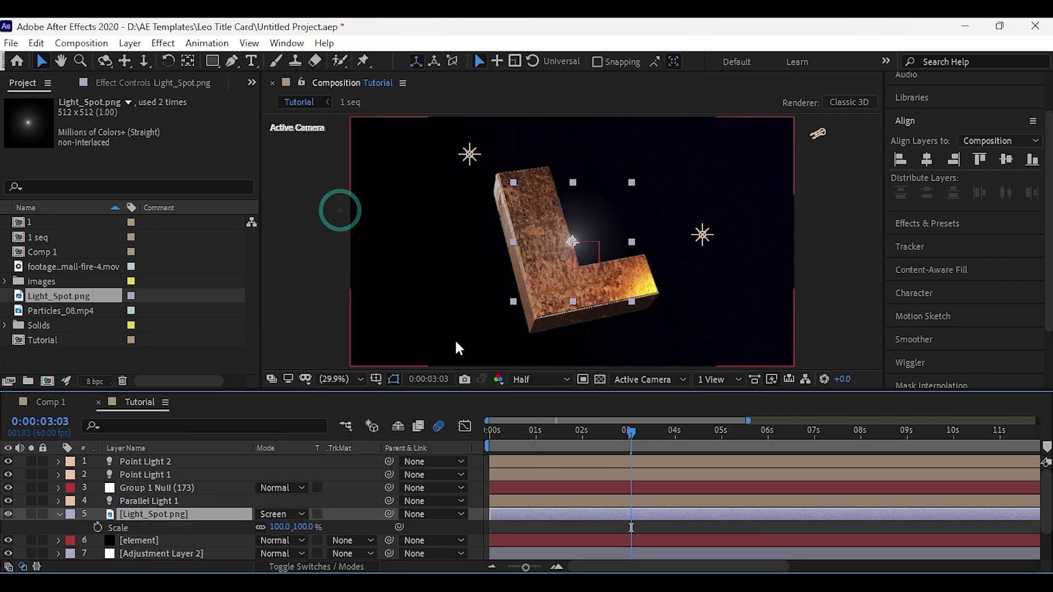
drag(278, 527, 387, 529)
drag(564, 273, 760, 126)
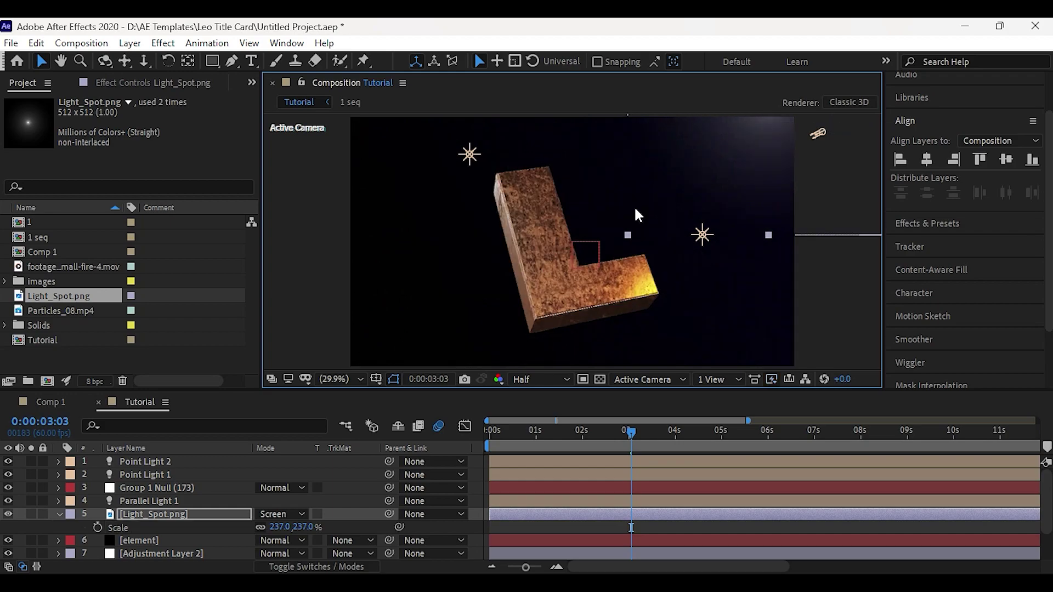
Copy the Curves and Tint effects from the element layer onto Light_Spot.png and nudge the light spot slightly up and left.
click(153, 540)
click(55, 128)
ctrl+click(57, 143)
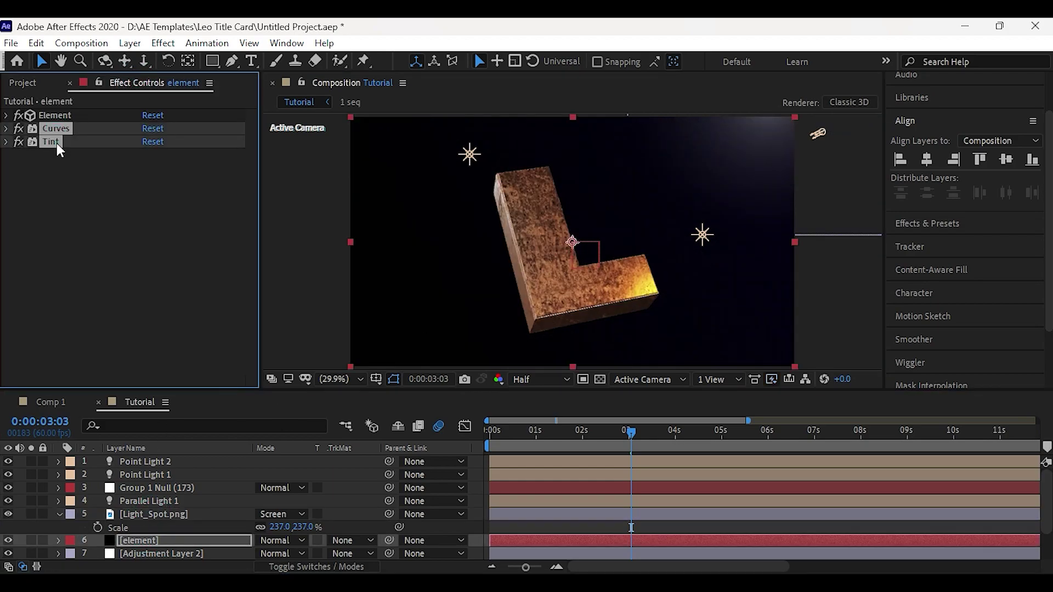
click(163, 511)
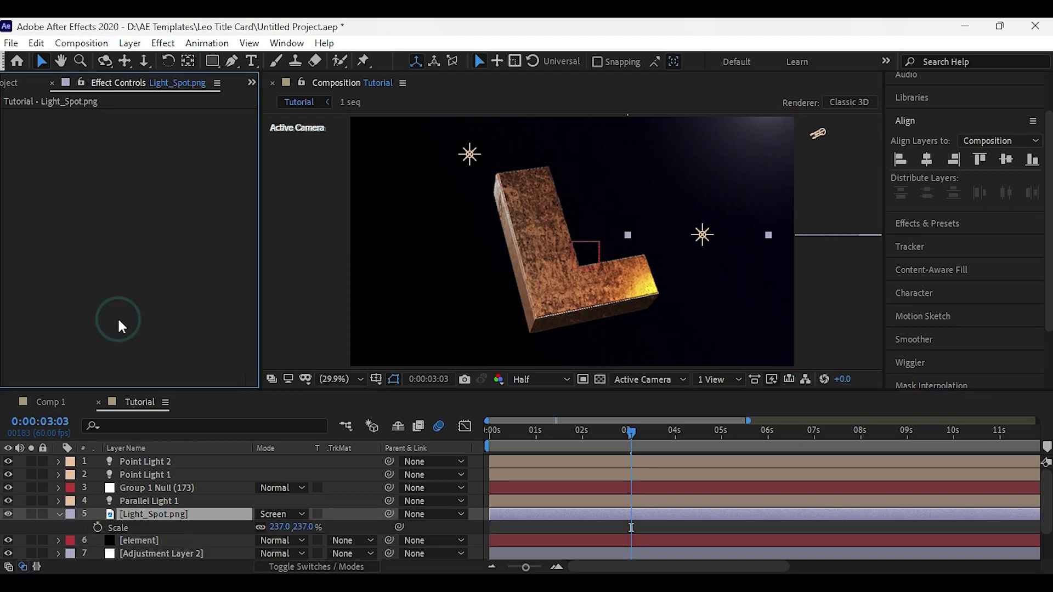
key(ctrl+v)
click(6, 115)
click(56, 225)
drag(738, 190, 735, 185)
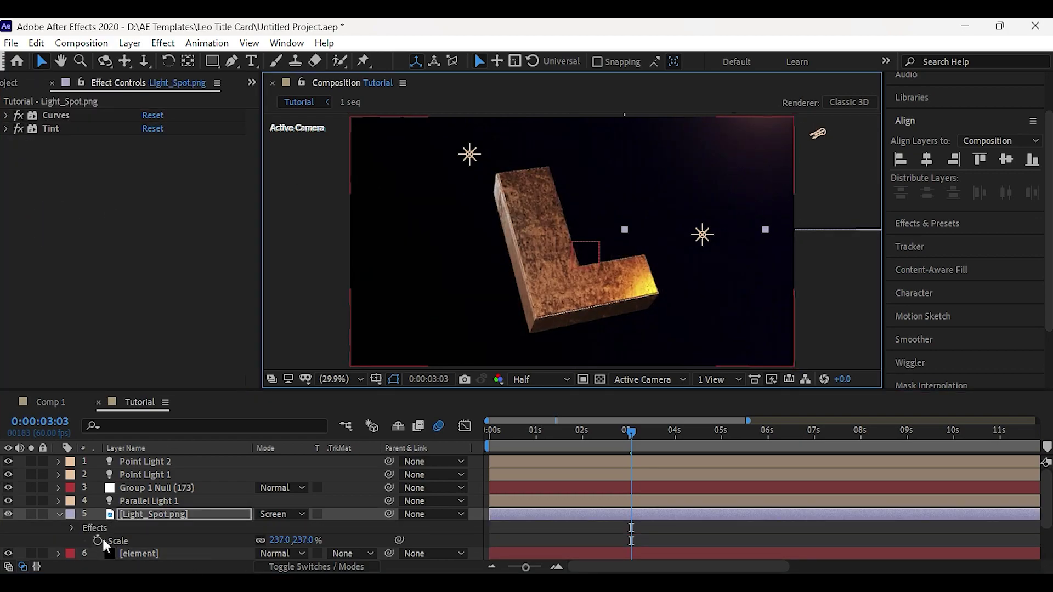
click(59, 514)
Add Particles_08.mp4 below Light_Spot.png, fit it to the composition and set its blending mode to Screen.
click(12, 83)
drag(70, 307, 153, 518)
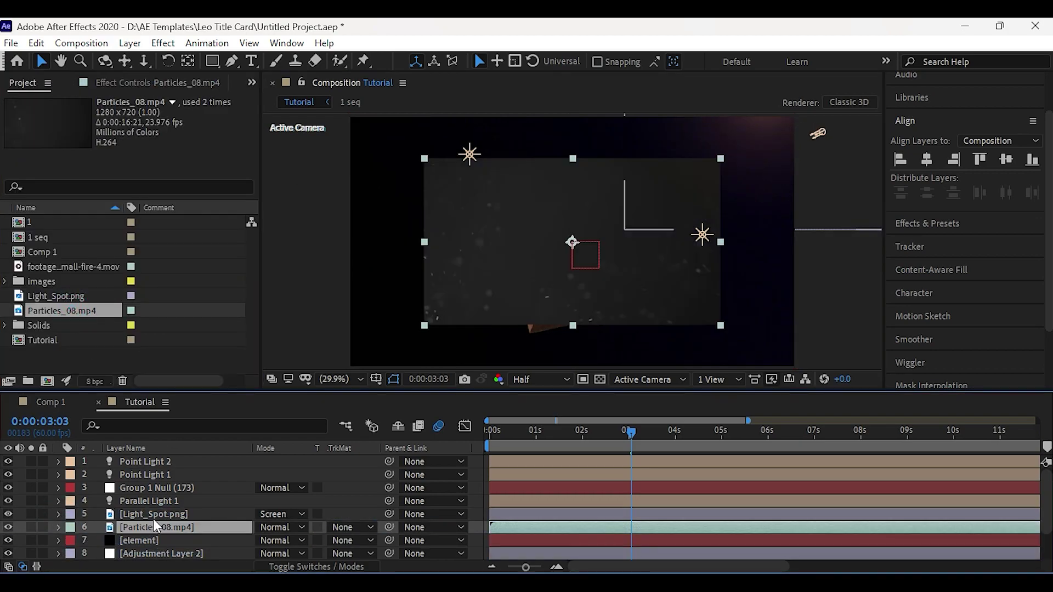
right_click(164, 525)
mouse_move(225, 149)
click(417, 357)
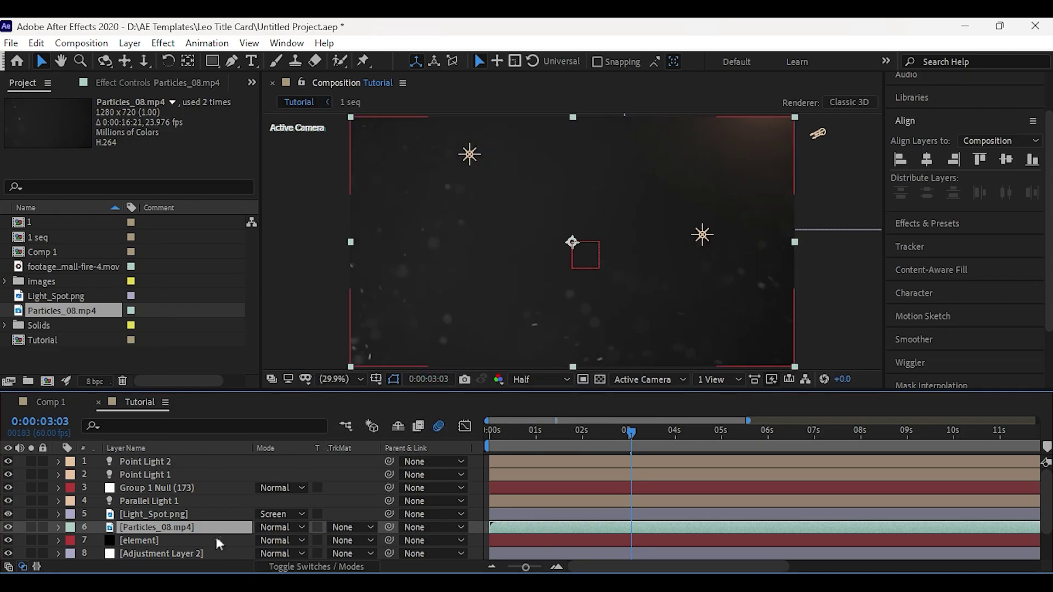
click(276, 527)
click(299, 211)
Apply Curves to Particles_08.mp4, darkening the RGB curve, raising red and lowering green and blue for a warm tint.
key(ctrl+space)
text(cur)
key(Return)
drag(154, 249, 146, 273)
click(191, 129)
click(165, 156)
click(191, 128)
click(165, 169)
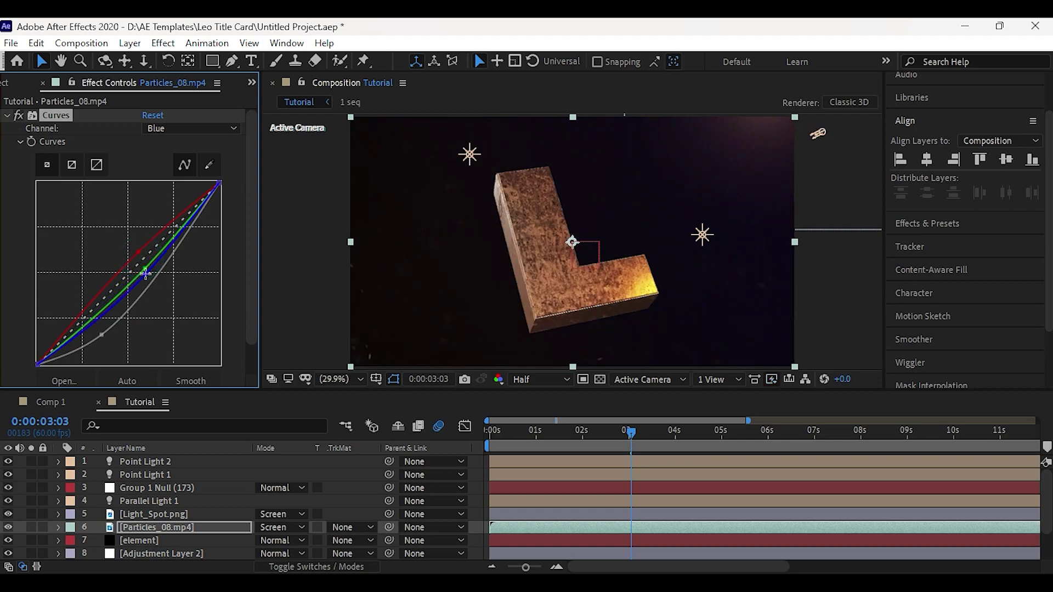
drag(105, 337, 103, 342)
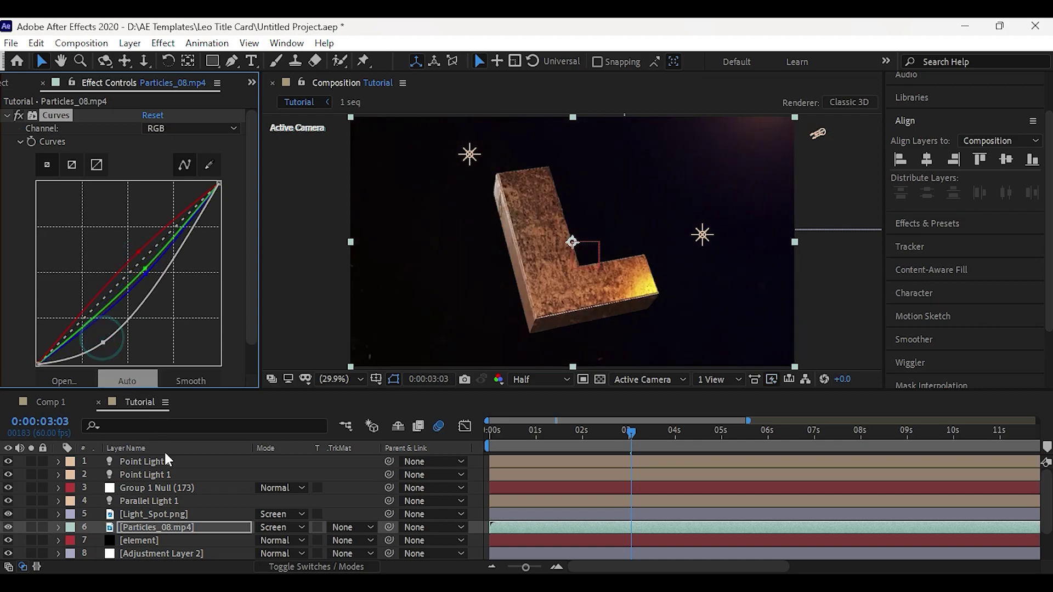
Shift the Particles_08.mp4 layer in time so it starts around the null's first keyframes, and scrub through the result.
drag(541, 531, 611, 529)
scroll(503, 529, down, 2)
scroll(329, 527, up, 2)
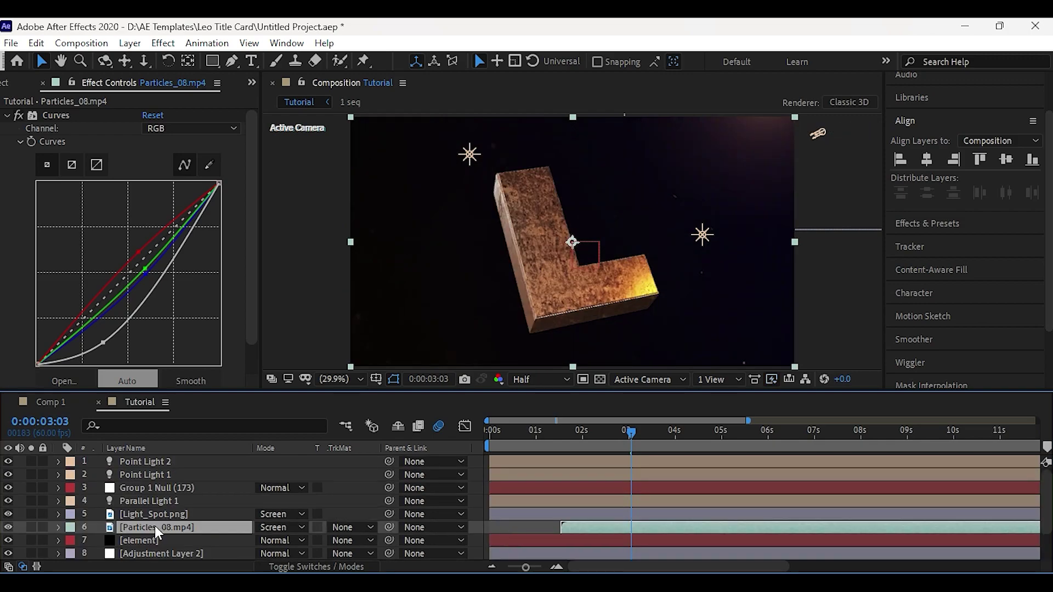
click(158, 487)
key(u)
scroll(565, 509, down, 3)
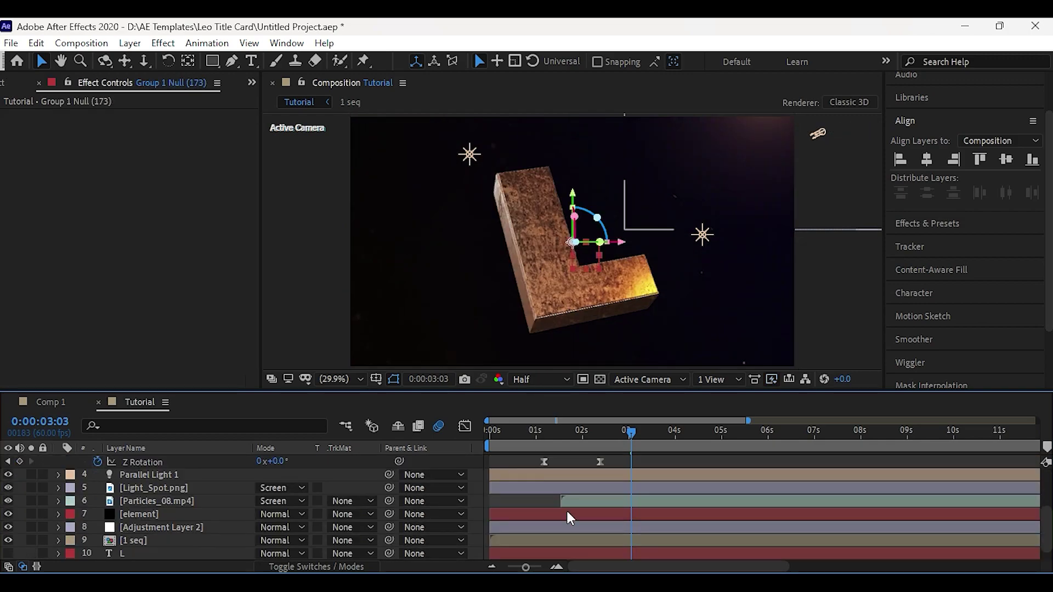
drag(590, 500, 580, 499)
drag(545, 432, 618, 436)
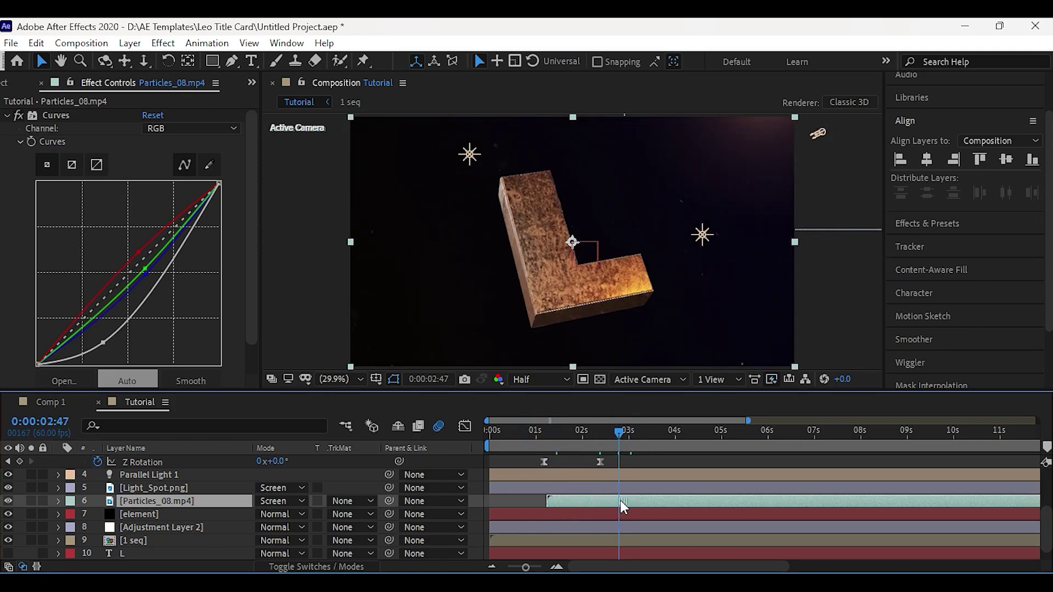
click(550, 437)
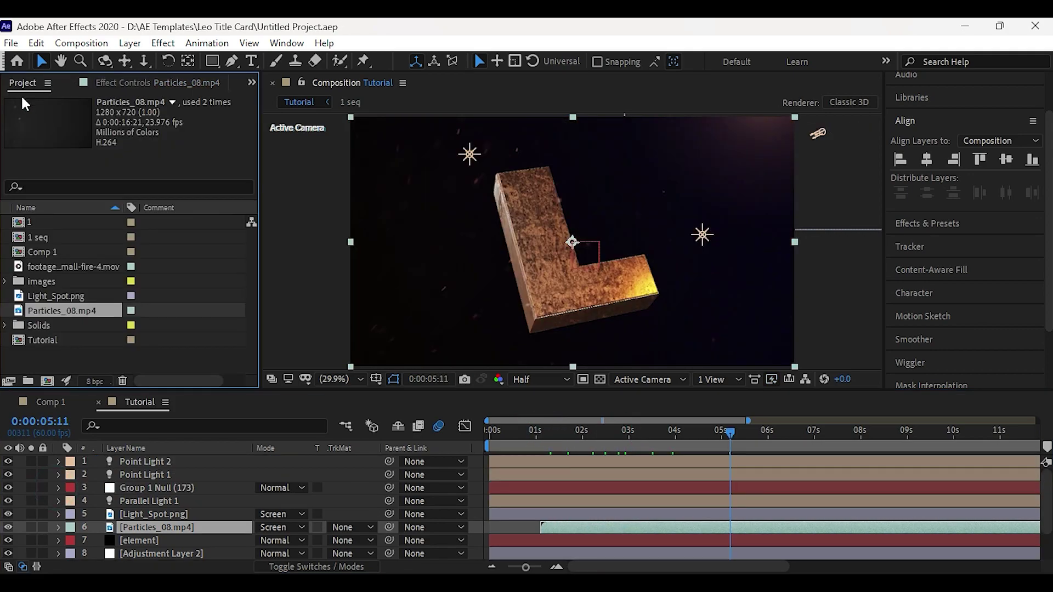
Add footagecrate-small-fire-4.mov above the particles, scale it to 47% and place the flames at the frame's lower-right edge.
click(74, 266)
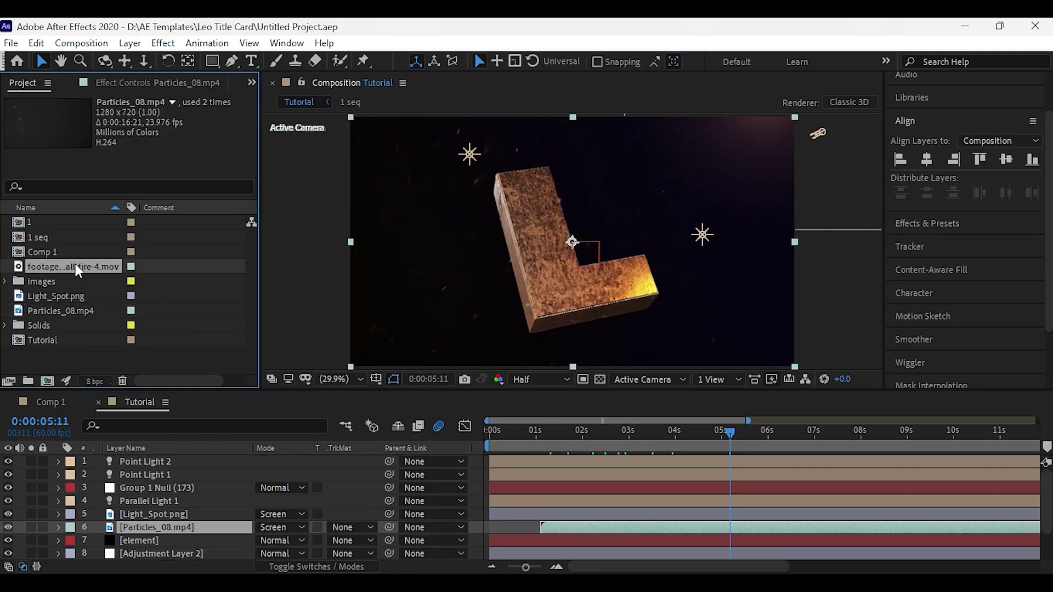
drag(75, 264, 236, 518)
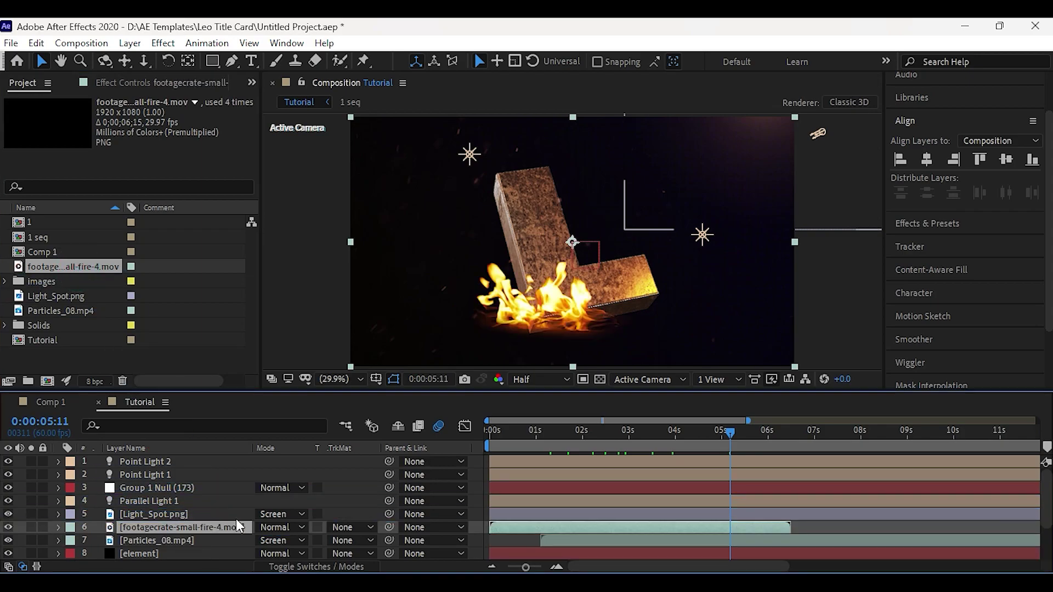
drag(541, 329, 733, 400)
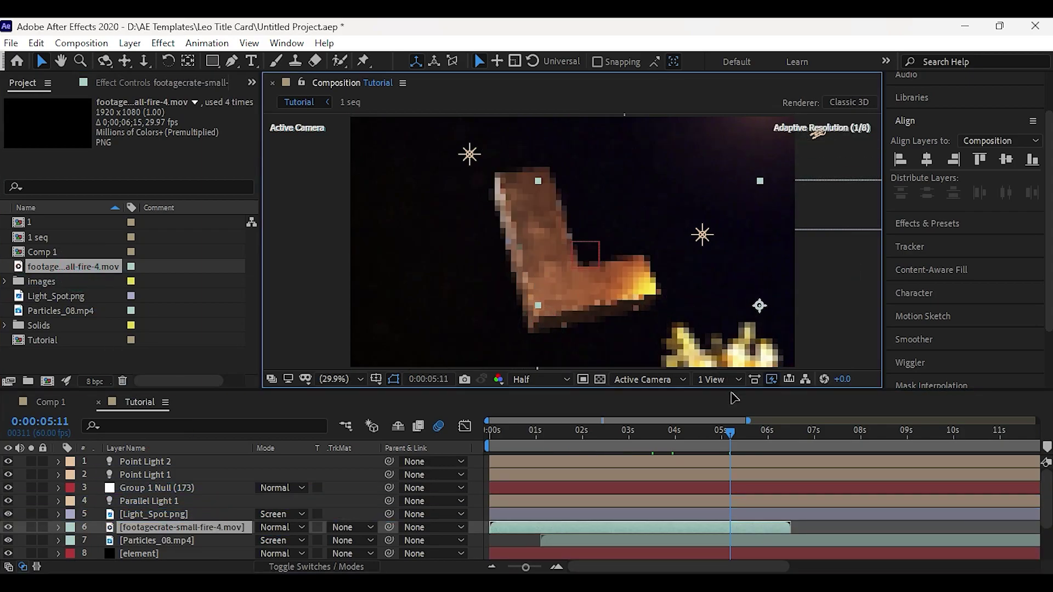
key(s)
drag(278, 540, 249, 540)
drag(740, 324, 730, 358)
Shift the fire layer to start at about one second and check it at 0:00:02:25.
drag(541, 524, 568, 514)
click(565, 432)
click(602, 432)
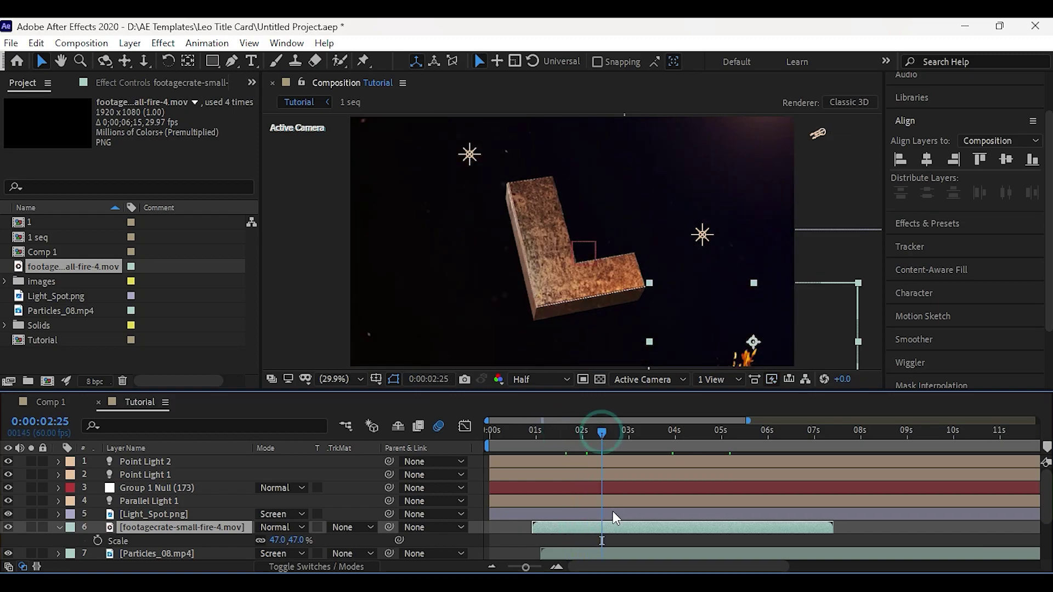
Duplicate the fire layer, scale the copy to 57% and place it left of the first flames.
key(ctrl+d)
drag(700, 353, 632, 351)
key(s)
drag(289, 541, 295, 540)
drag(683, 360, 677, 348)
Duplicate the 57% fire layer, start the copy slightly later and move it further left along the frame's lower edge.
key(ctrl+d)
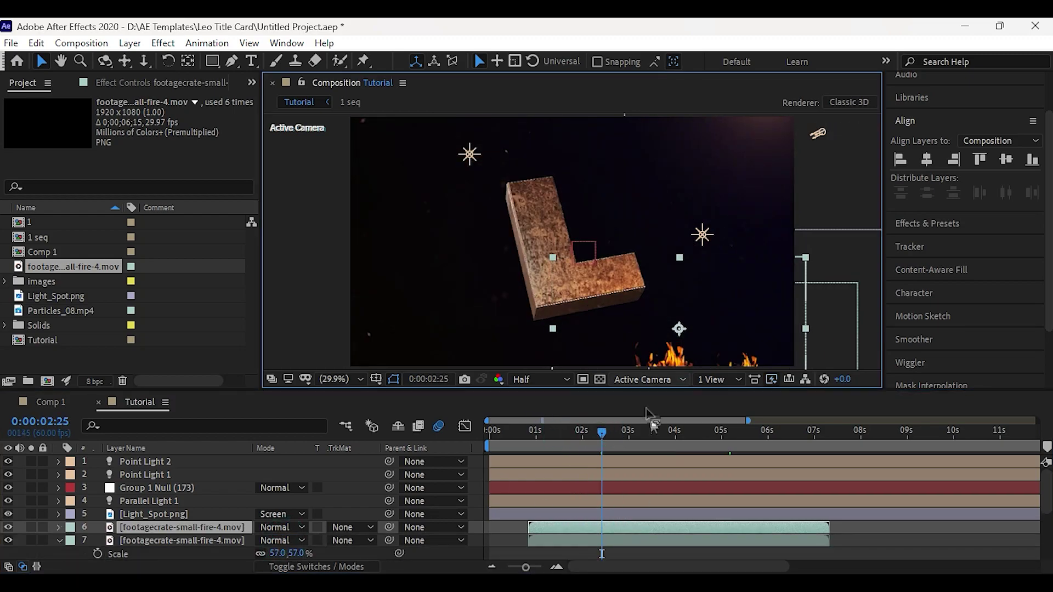
drag(652, 527, 661, 527)
drag(665, 349, 613, 359)
At 0:00:03:00, duplicate the topmost fire layer, start the copy slightly later and move it to the frame's lower-left corner.
click(629, 433)
key(ctrl+d)
drag(597, 526, 605, 527)
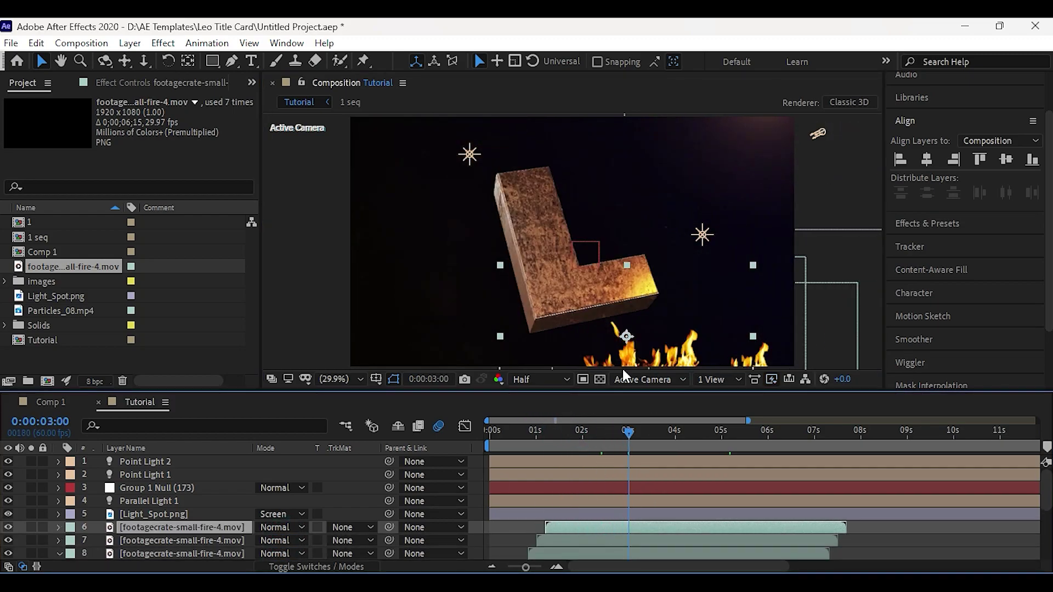
drag(616, 366, 379, 367)
Scale the fire in layer 7 to 39% and preview the flames.
click(219, 540)
key(s)
drag(272, 553, 268, 552)
key(space)
key(space)
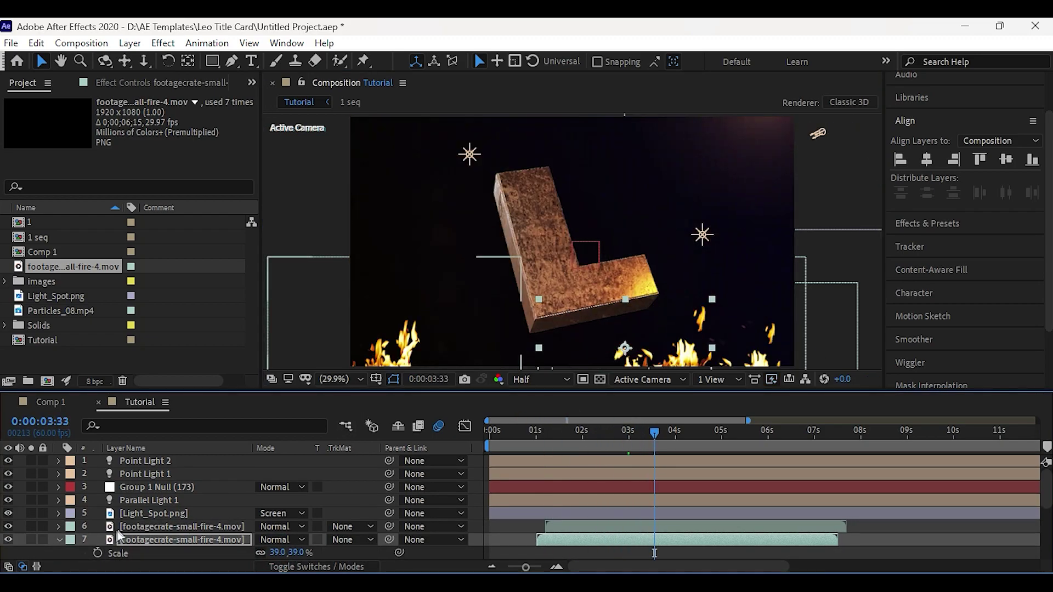
click(57, 539)
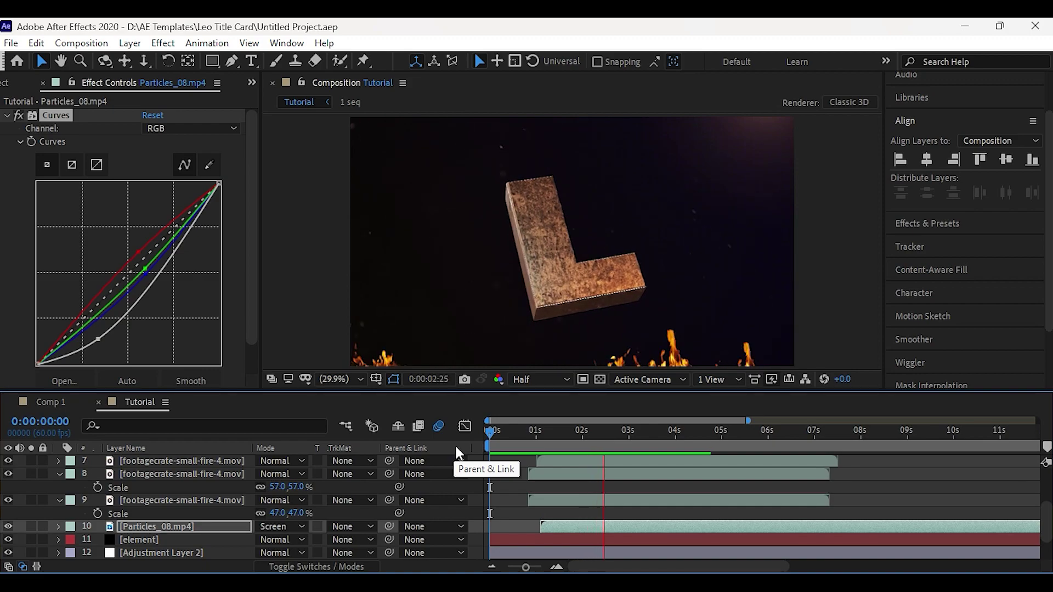
Move to 0:00:03:08, duplicate the 1 seq composition in the project and rename the copy 2 se.
click(634, 432)
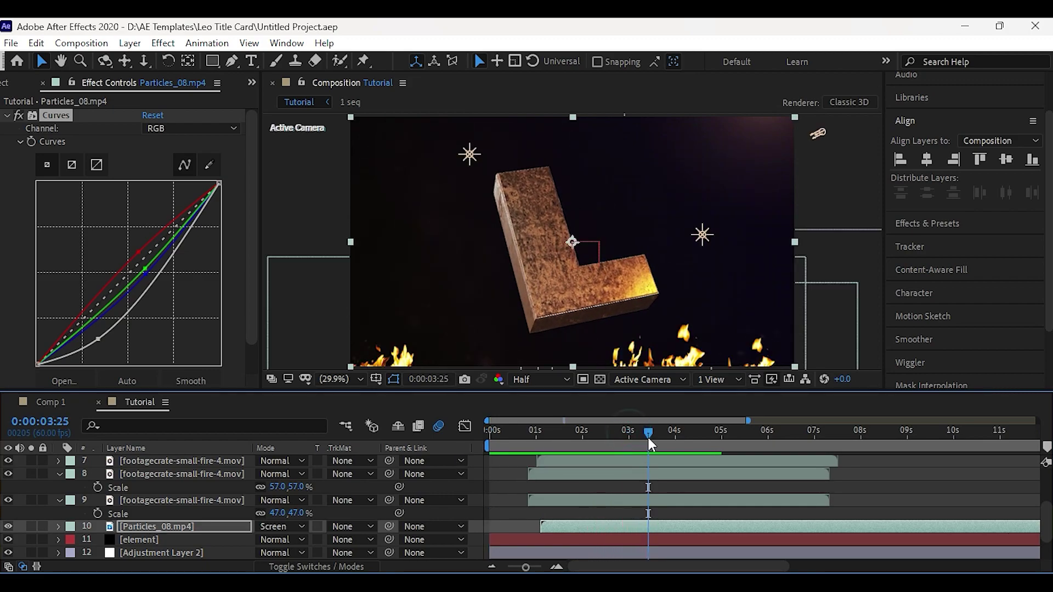
click(24, 84)
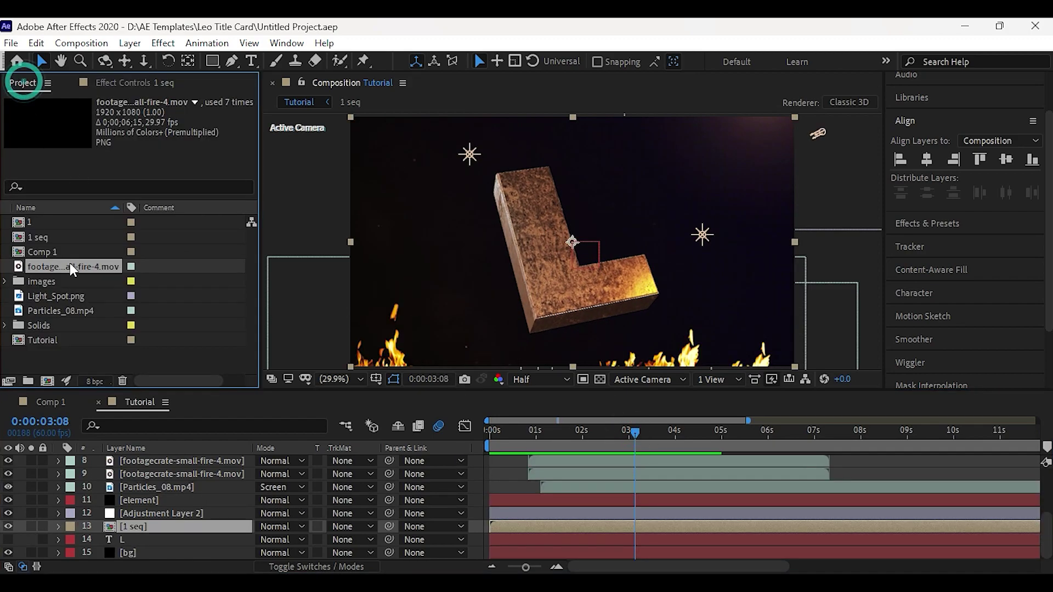
click(51, 238)
key(ctrl+d)
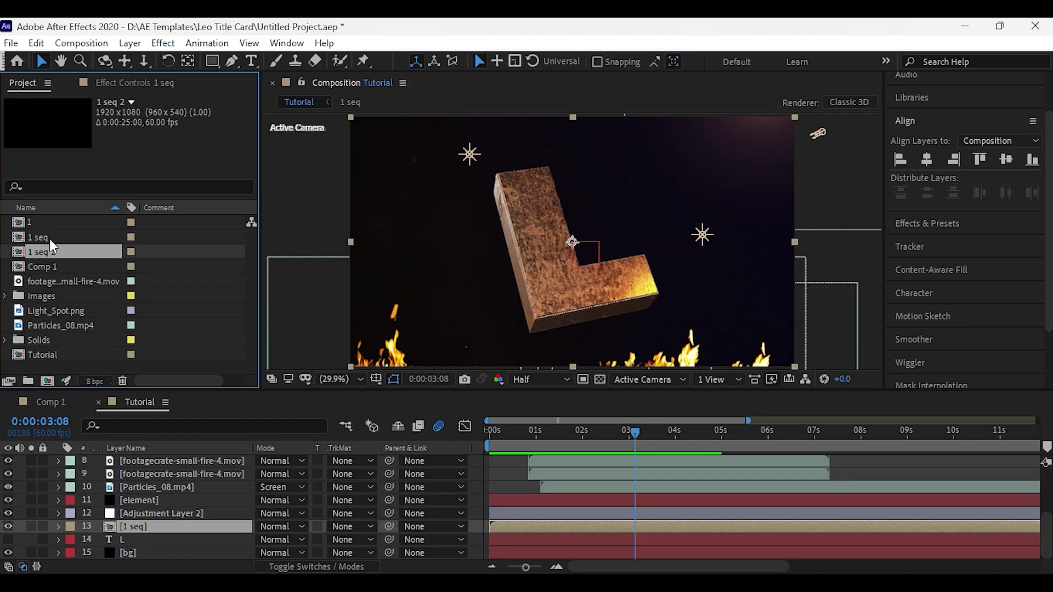
right_click(47, 252)
click(98, 498)
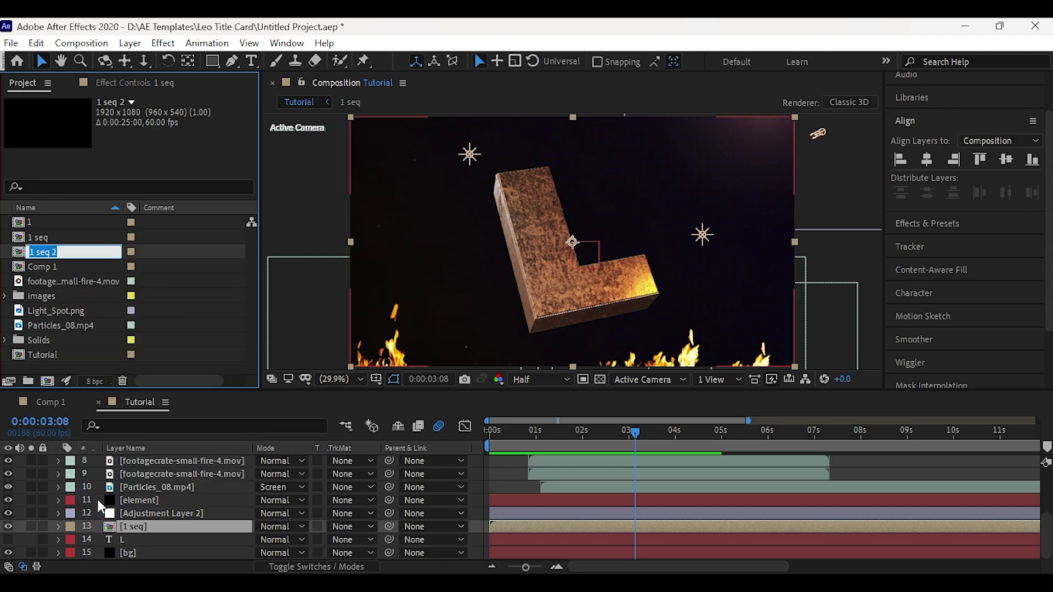
text(2 se)
key(Return)
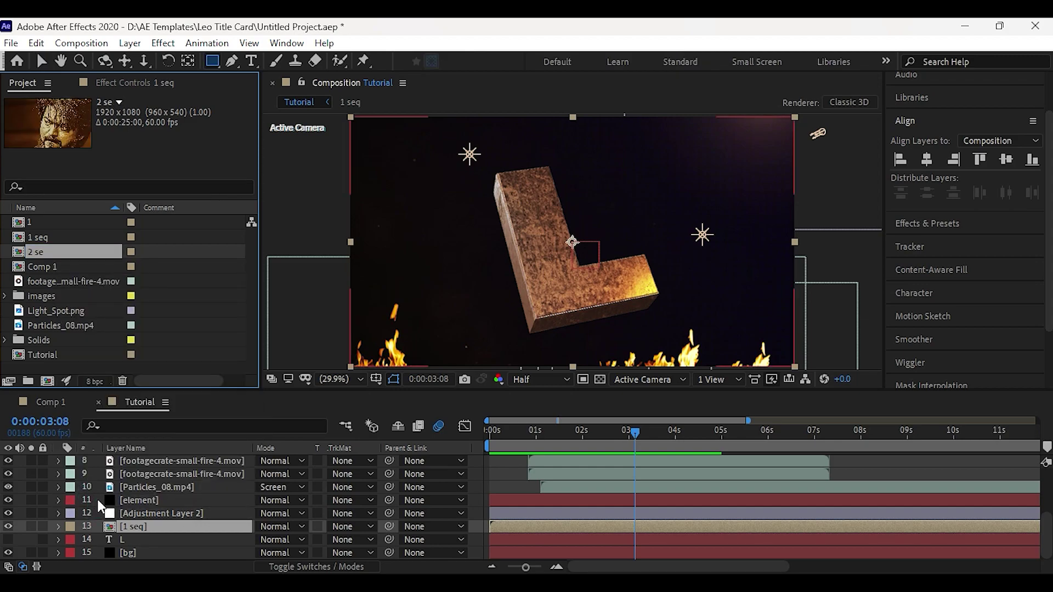
Add the 2 se composition to the Tutorial timeline above 1 seq and rename its layer 2 seq.
drag(43, 256, 141, 527)
right_click(141, 530)
click(180, 495)
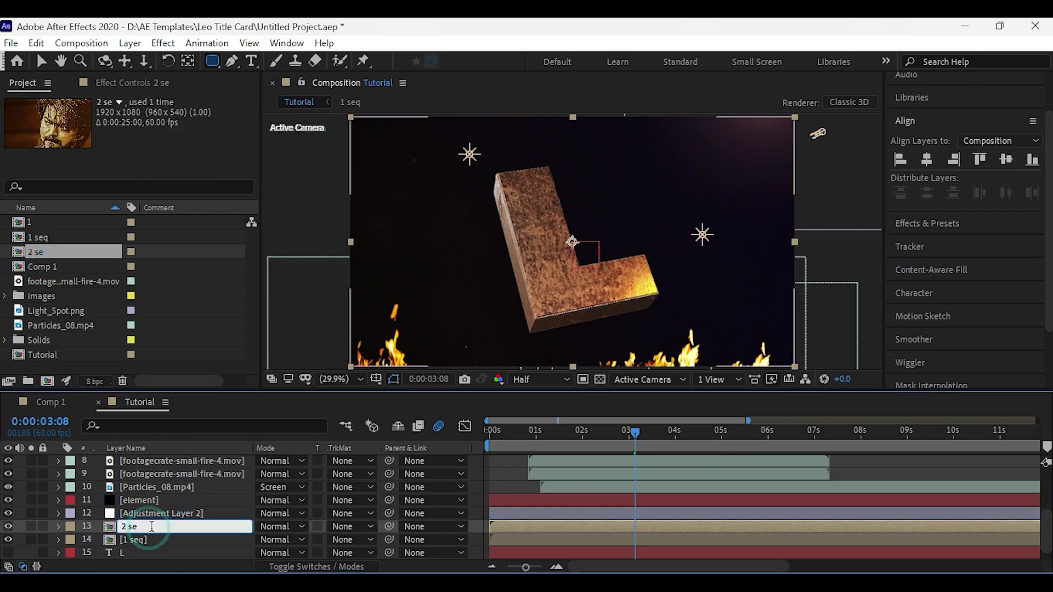
text(q)
click(180, 528)
Start the 2 seq layer at 0:00:03:08, move it above Group 1 Null and check the frame at 0:00:03:27.
drag(556, 535, 646, 531)
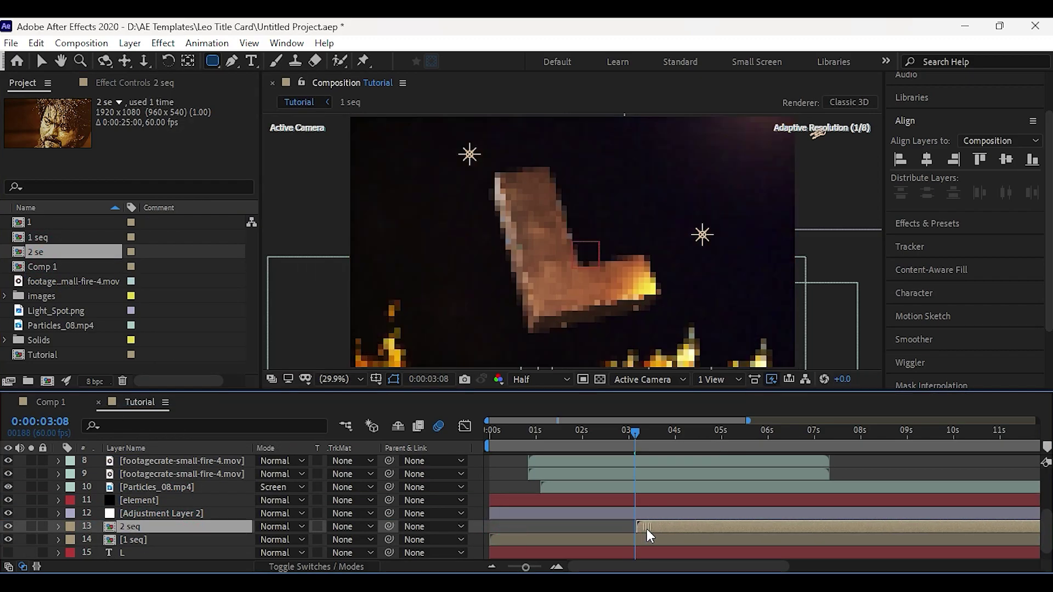
drag(156, 528, 185, 488)
drag(636, 443, 649, 447)
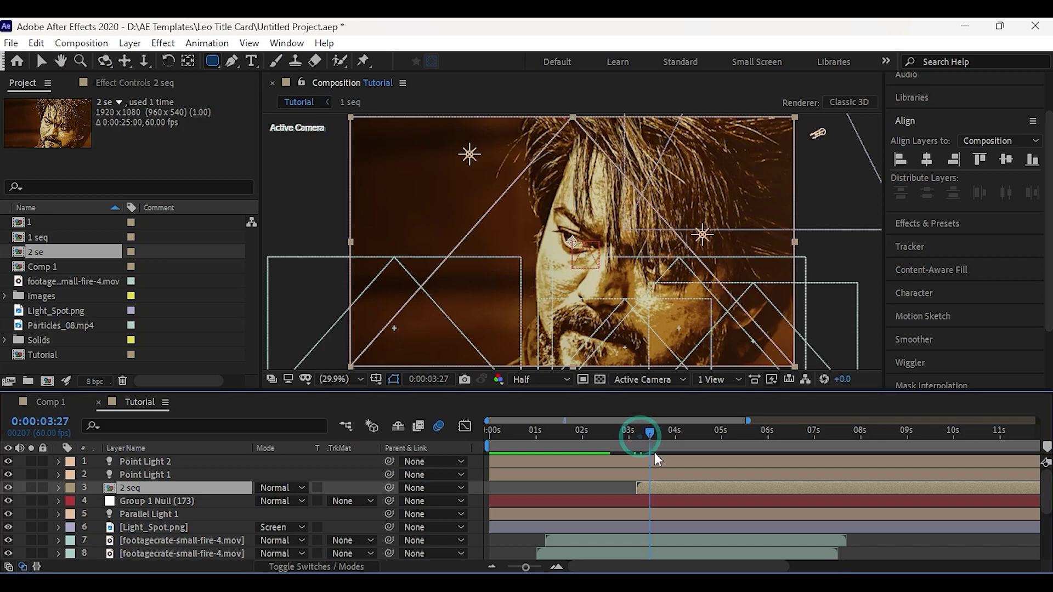
Open the composition behind the 2 seq layer and look through its image layers.
double_click(659, 488)
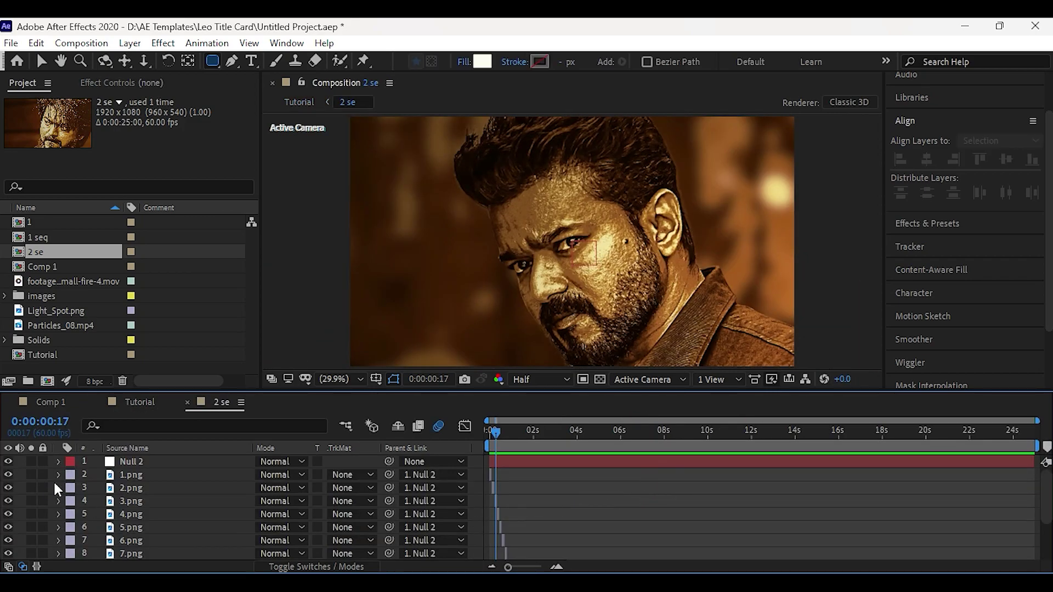
scroll(195, 491, down, 3)
scroll(183, 528, up, 3)
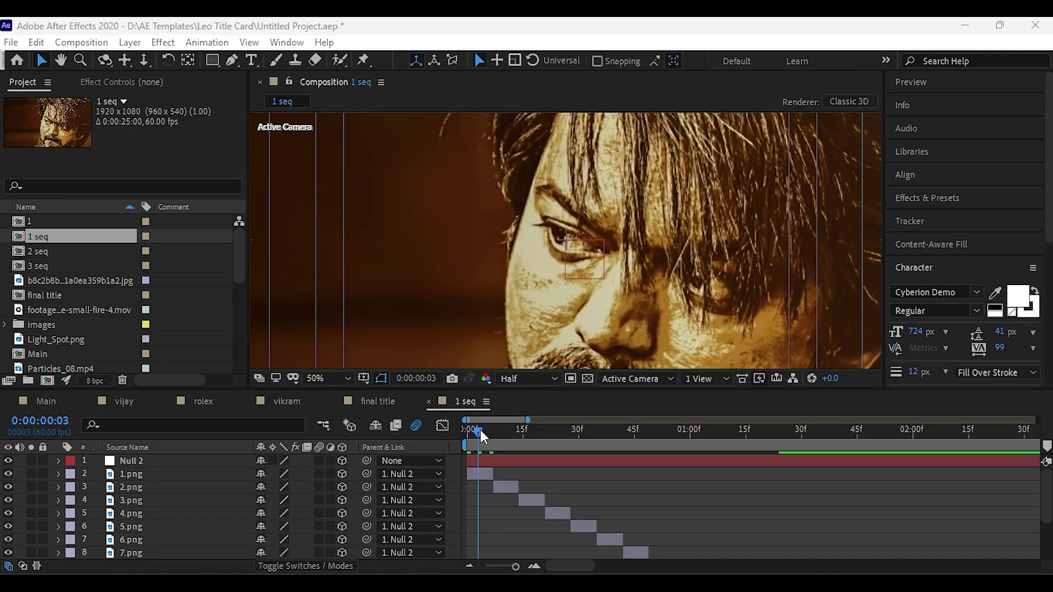
In 1 seq, replace the source of 1.png with pxfuel (2).jpg and of 2.png with pxfuel (3).jpg.
click(480, 432)
click(152, 474)
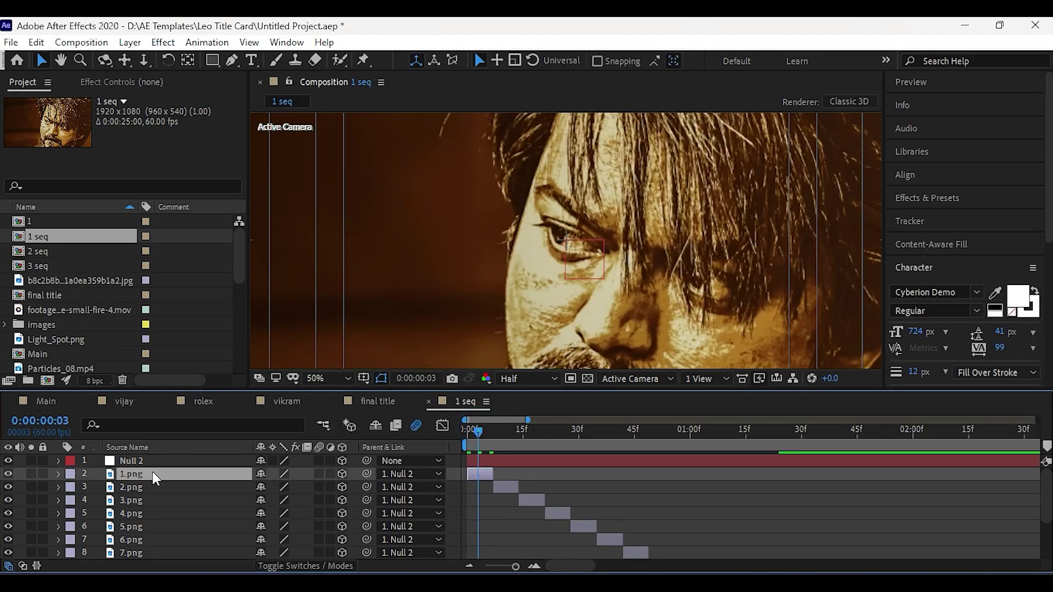
scroll(63, 295, down, 3)
click(80, 279)
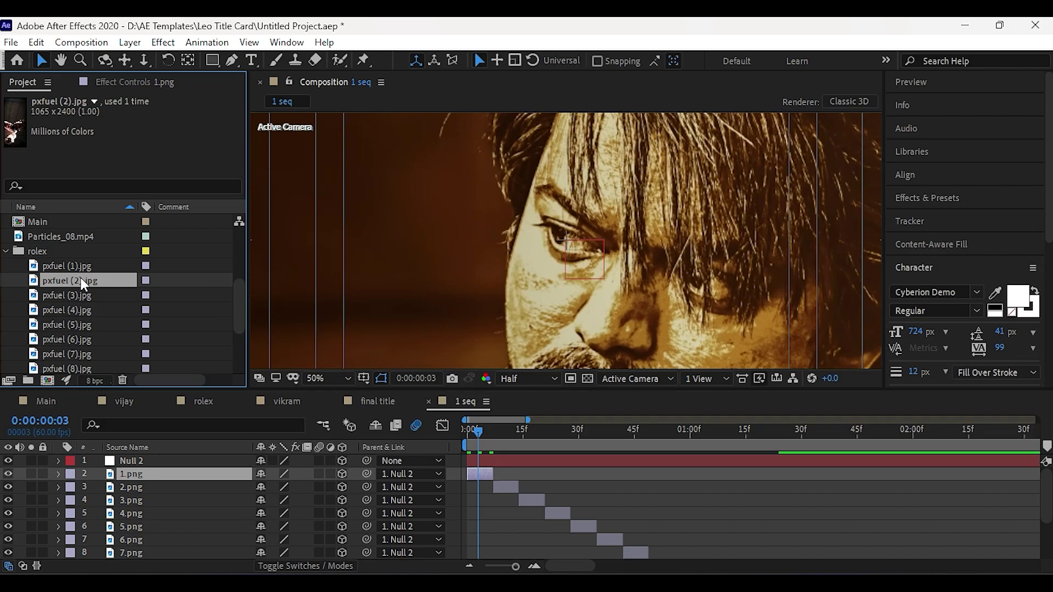
drag(81, 278, 140, 471)
click(146, 489)
click(70, 296)
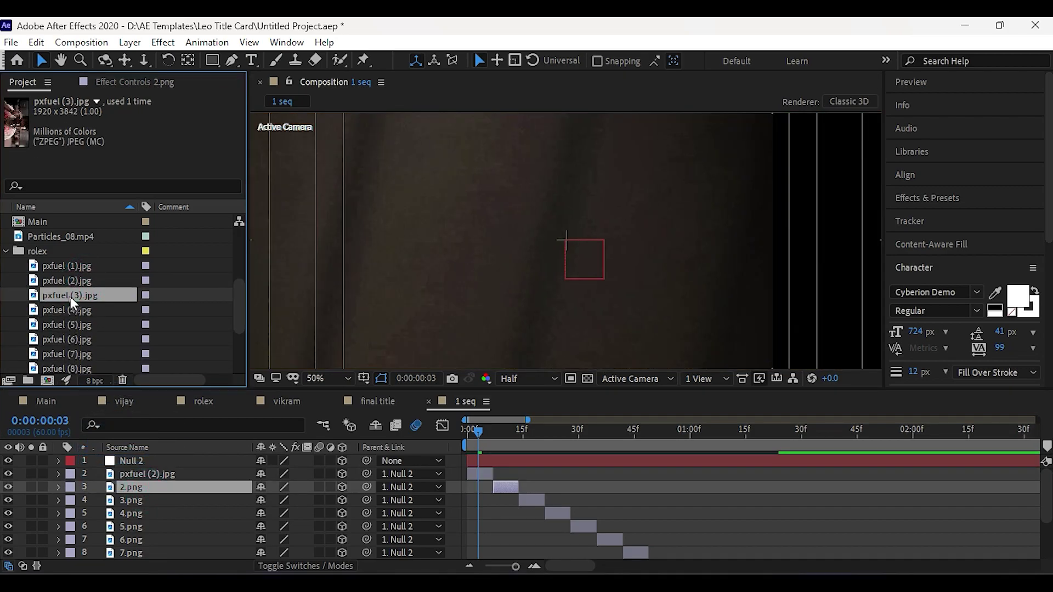
drag(81, 297, 153, 485)
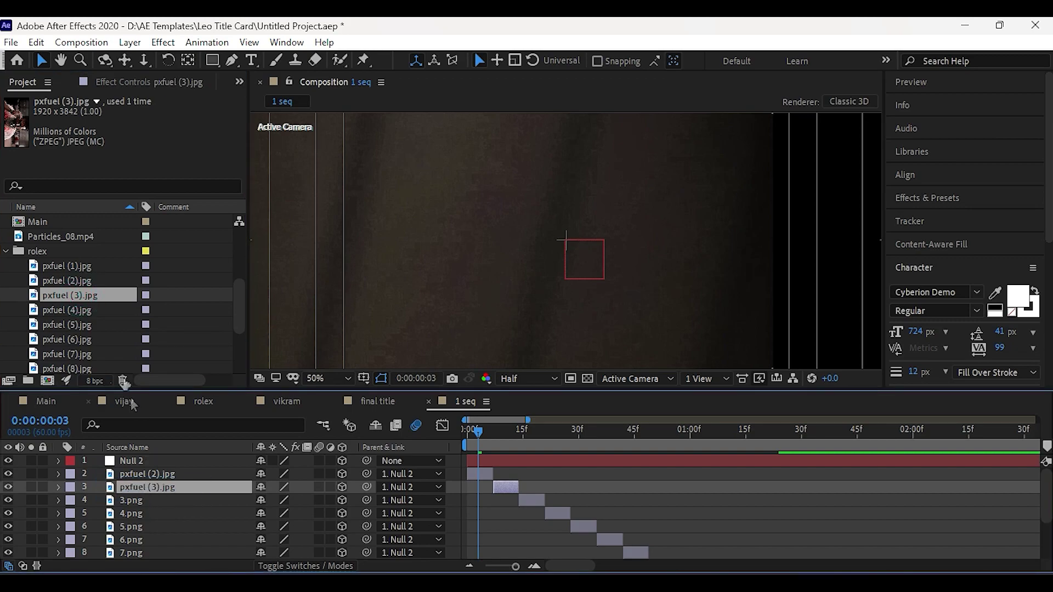
click(78, 310)
drag(80, 327, 134, 492)
Set the Z rotation of pxfuel (2).jpg to -90° and reposition the image in the frame.
click(143, 473)
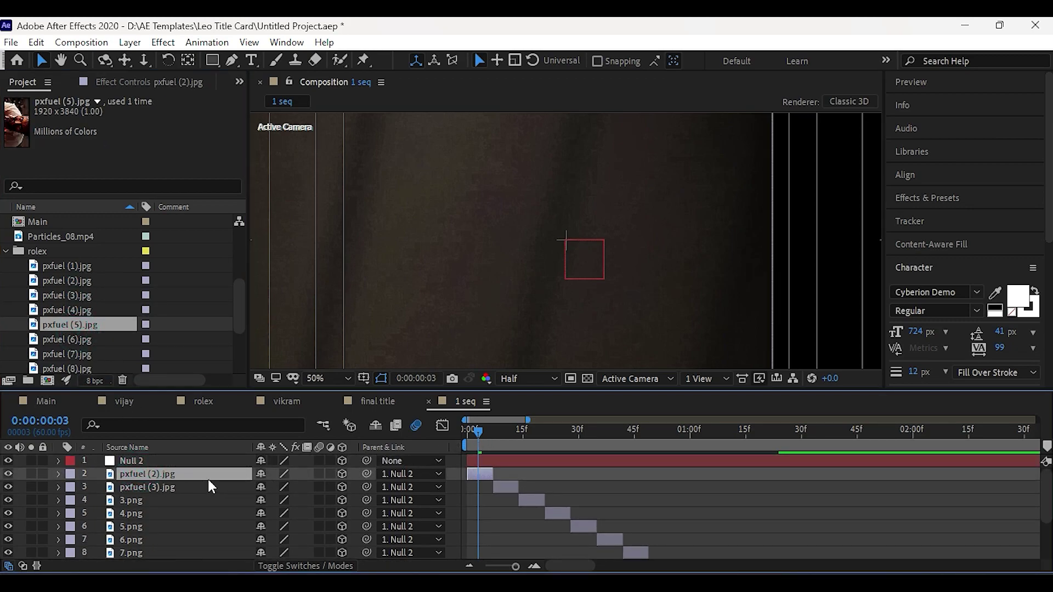
key(r)
drag(284, 528, 273, 528)
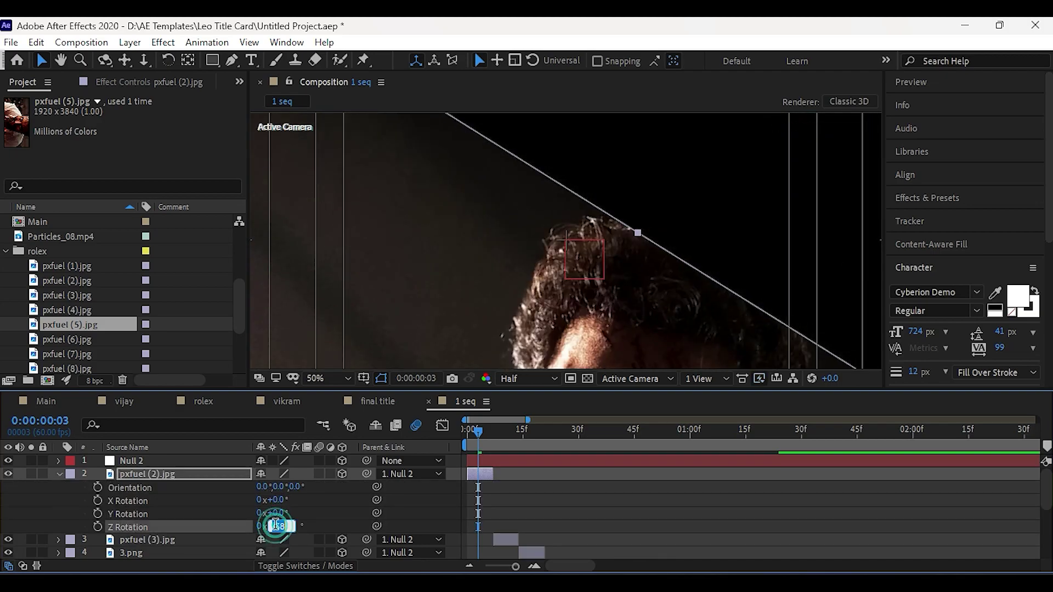
click(274, 527)
text(-90)
drag(506, 243, 537, 119)
Scale pxfuel (2).jpg to 276% and adjust its placement in the frame.
click(224, 475)
key(s)
drag(274, 486, 301, 486)
drag(625, 214, 612, 281)
At 0:00:00:10, set the Z rotation of pxfuel (3).jpg to -90° and position the face with sunglasses across the frame.
drag(479, 433, 504, 433)
click(159, 501)
key(r)
click(274, 553)
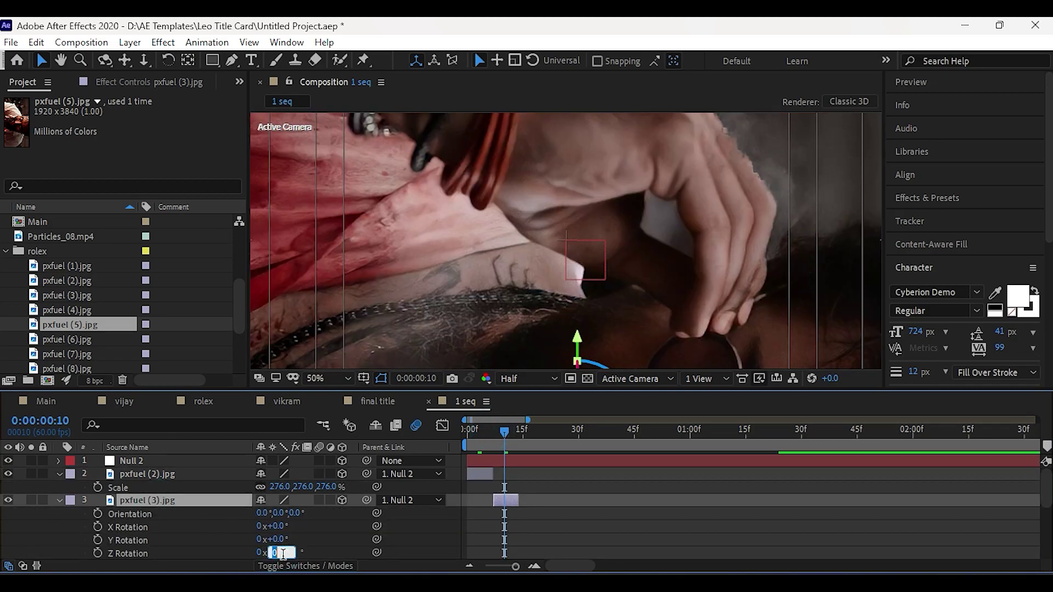
text(-90)
key(Return)
drag(486, 274, 576, 283)
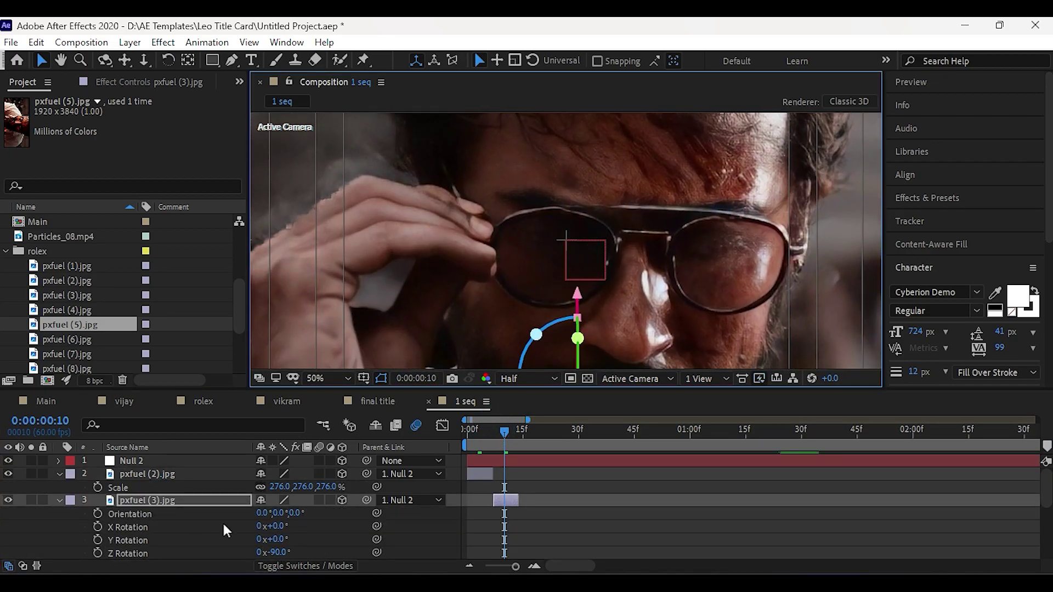
click(59, 500)
click(59, 473)
Add the white paper texture b8c2b8b...359b1a2.jpg directly below Null 2 and scale it to 350%.
click(6, 251)
scroll(86, 283, up, 3)
click(86, 283)
drag(107, 280, 173, 468)
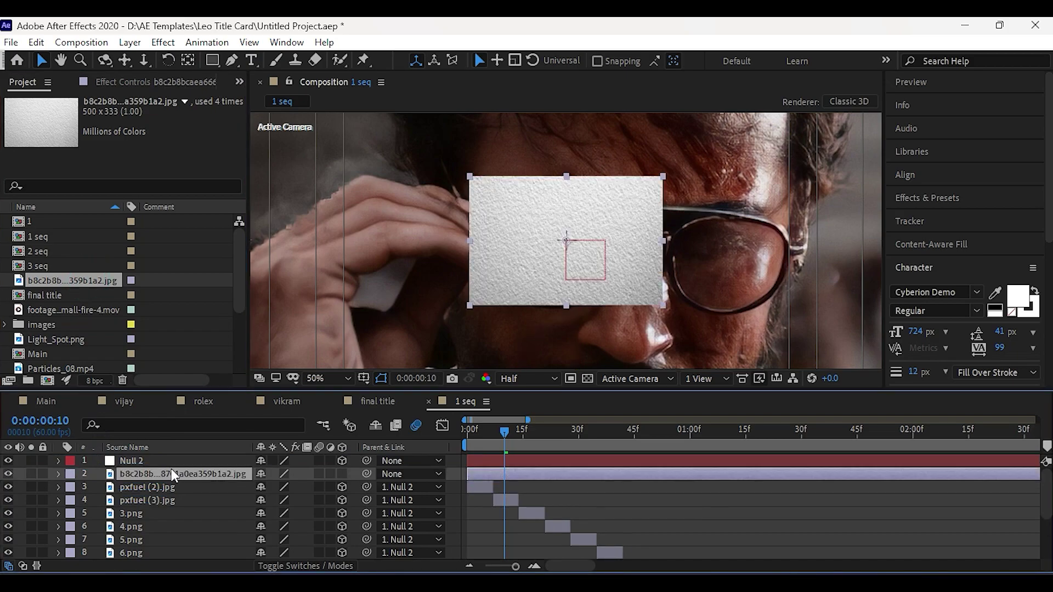
key(s)
drag(276, 487, 460, 475)
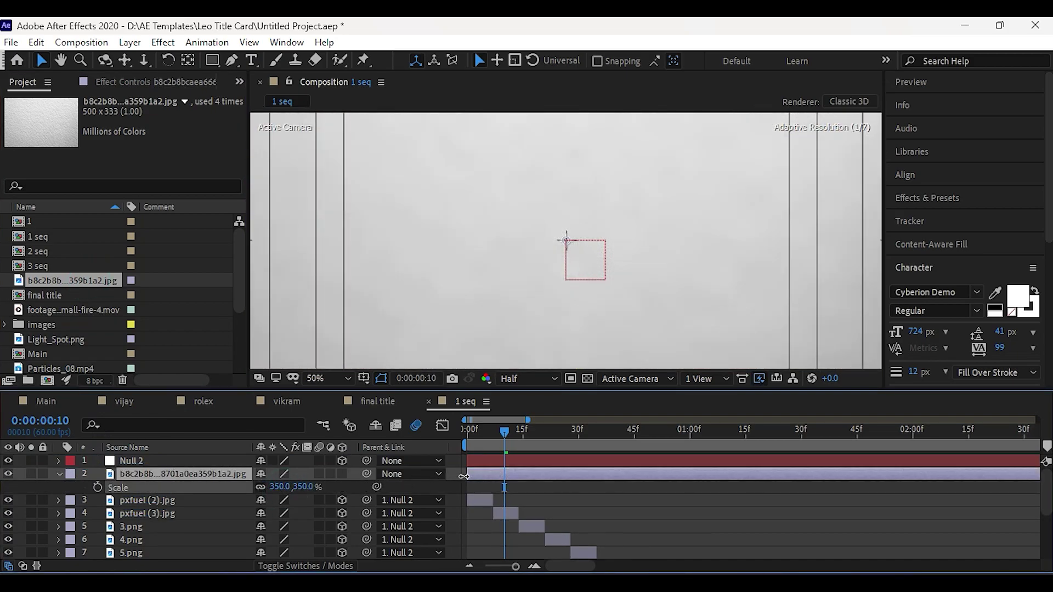
Set the paper texture layer's blending mode to Multiply.
click(199, 473)
click(294, 565)
click(277, 474)
click(347, 152)
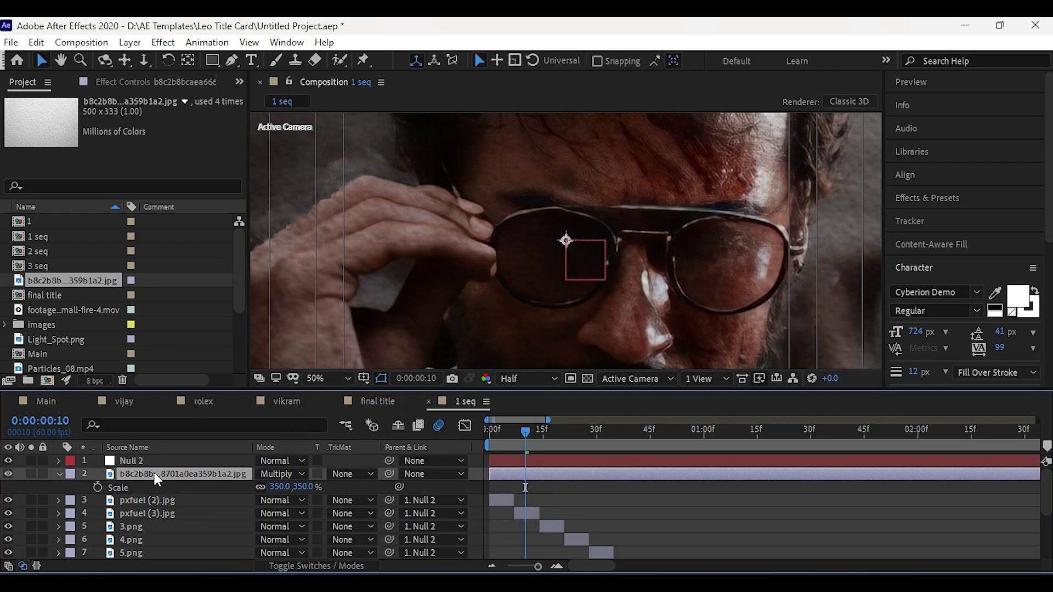
Apply Sharpen to the paper texture with an amount of 31 and compare the image with the texture hidden and shown.
key(ctrl+space)
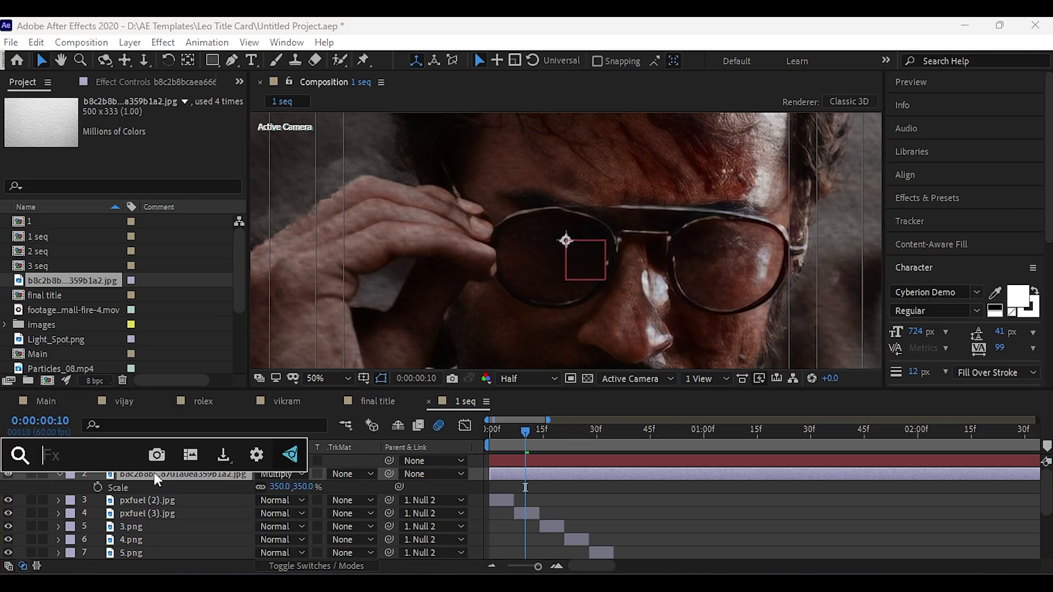
text(sha)
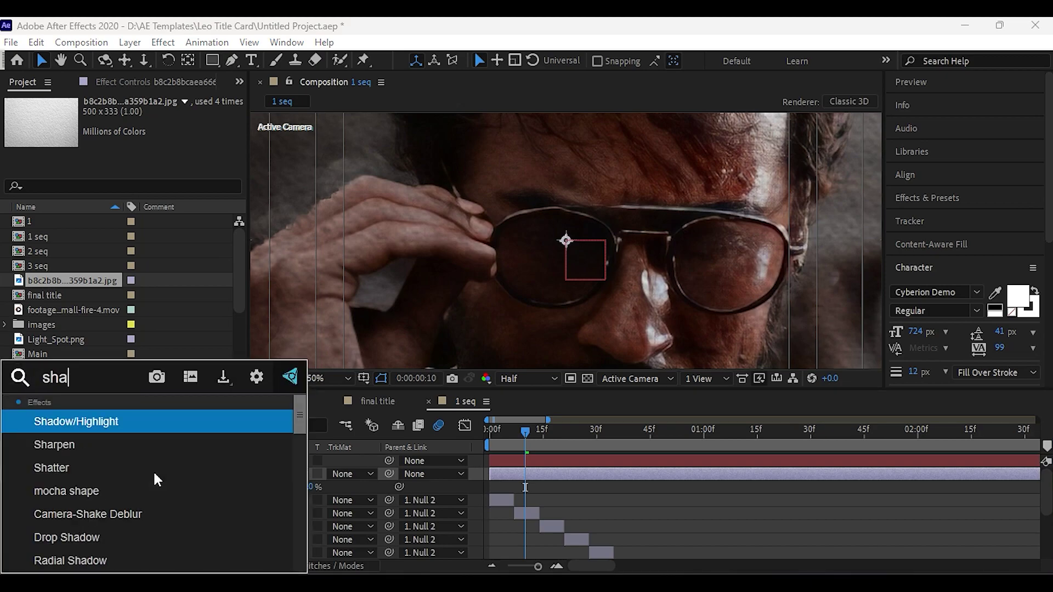
click(110, 453)
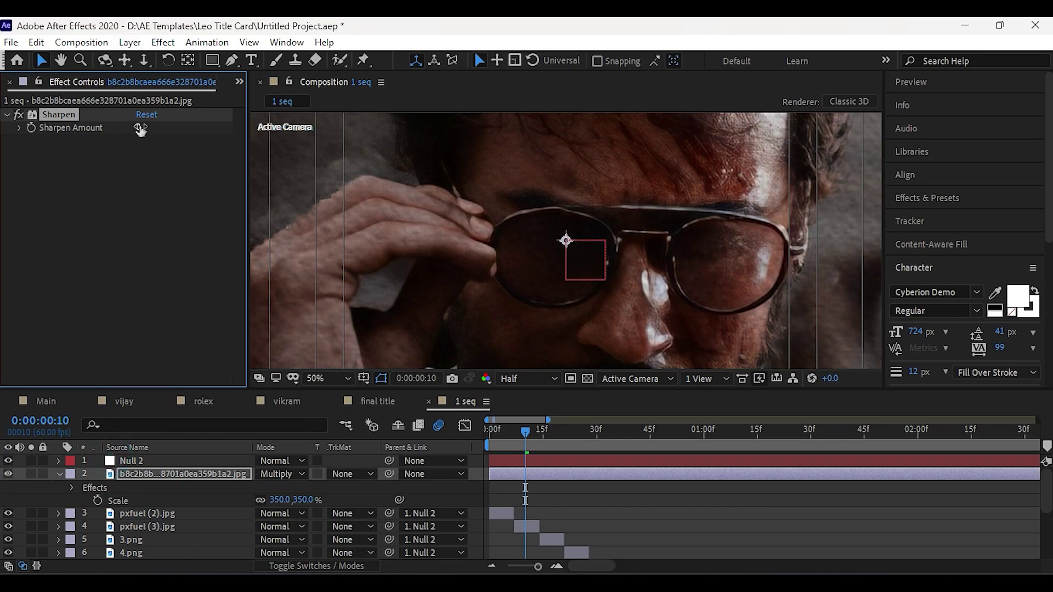
drag(140, 129, 167, 133)
click(59, 474)
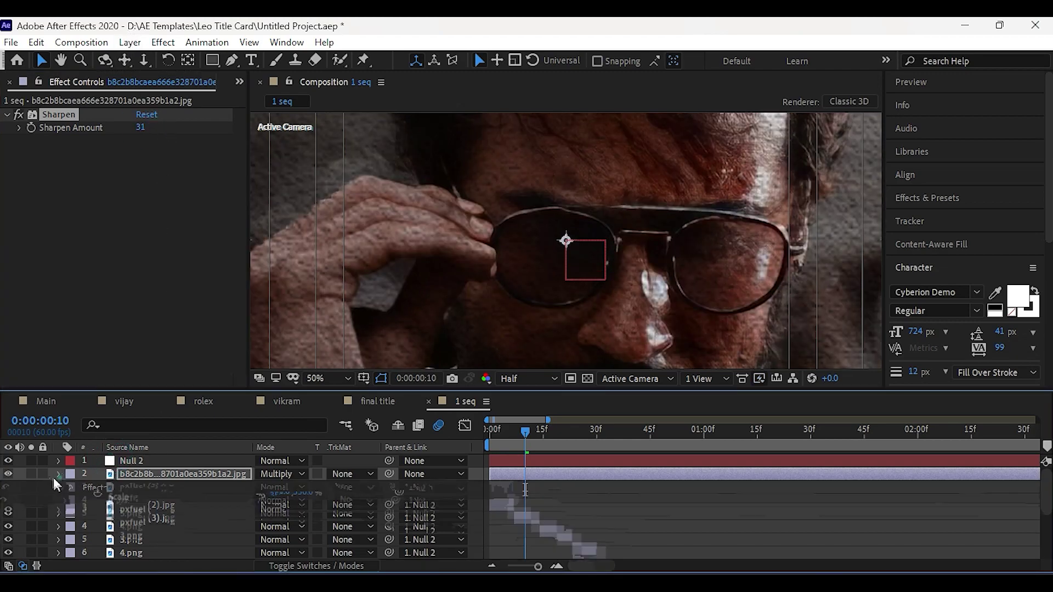
click(8, 473)
click(8, 472)
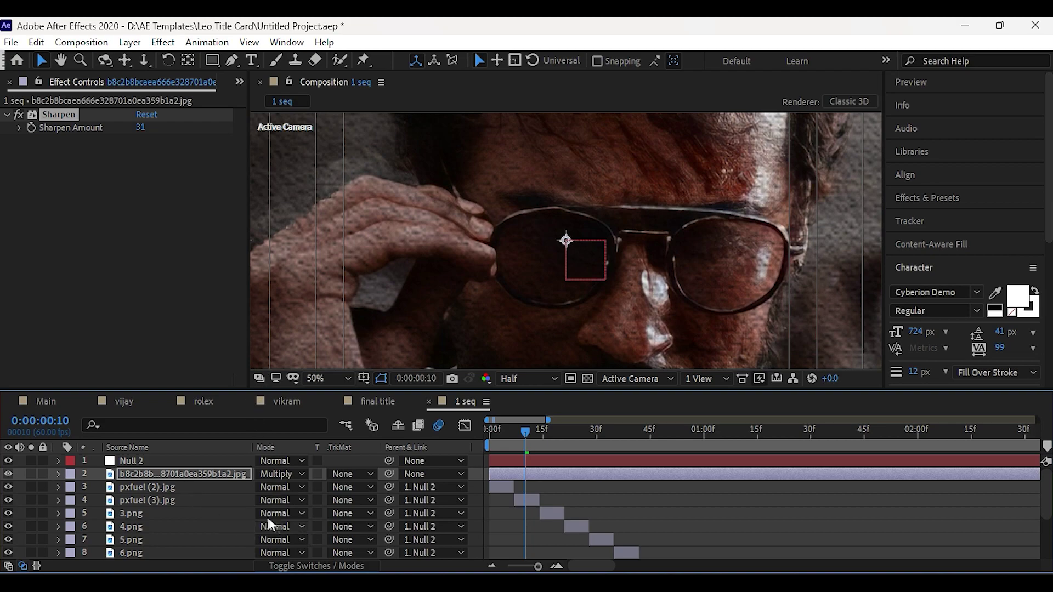
Create a 1920 x 1080 solid in blue 2C39E5 above all layers and change its blending mode.
key(F2)
key(ctrl+y)
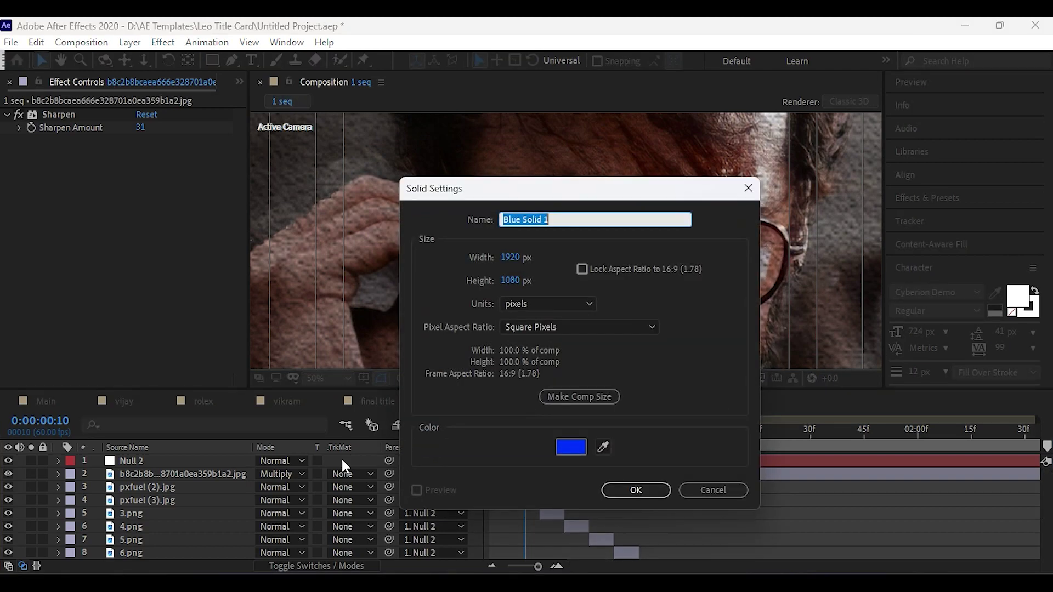
drag(574, 189, 549, 160)
click(547, 419)
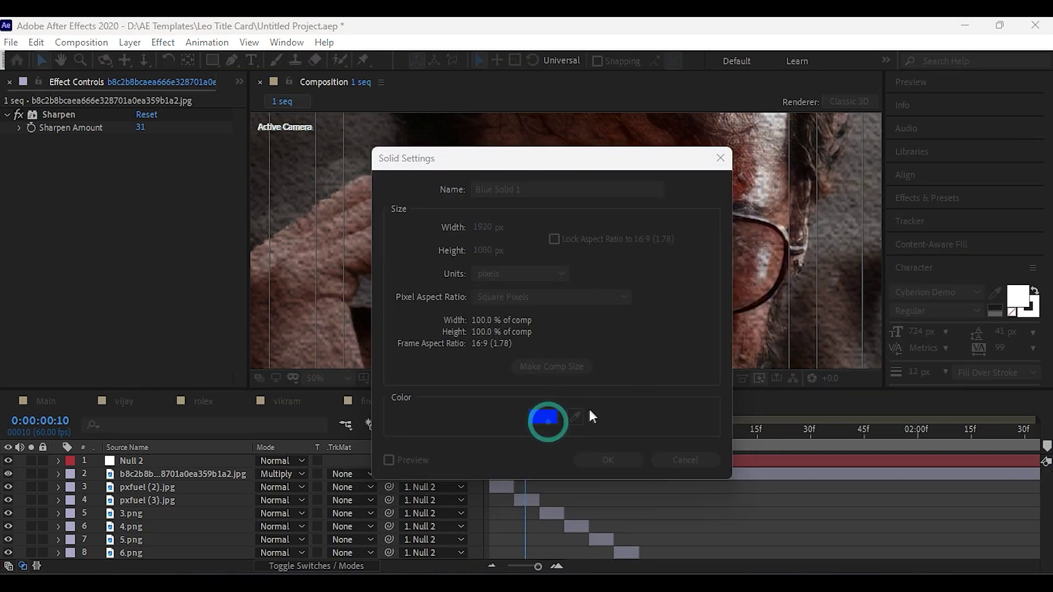
mouse_move(499, 355)
mouse_down()
mouse_move(482, 362)
mouse_move(477, 383)
mouse_move(462, 374)
mouse_up()
click(527, 421)
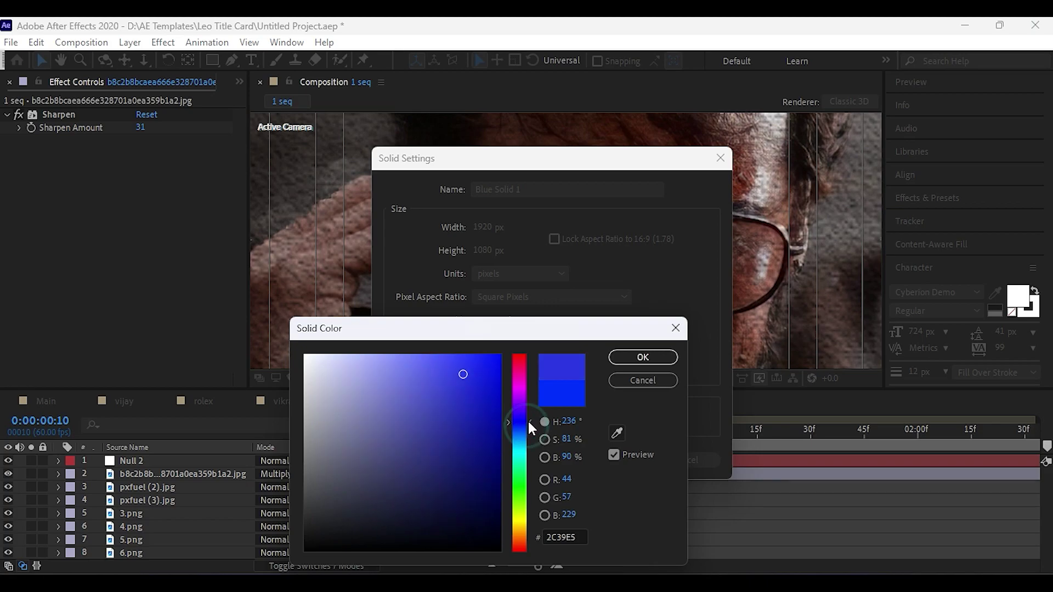
click(655, 359)
click(599, 458)
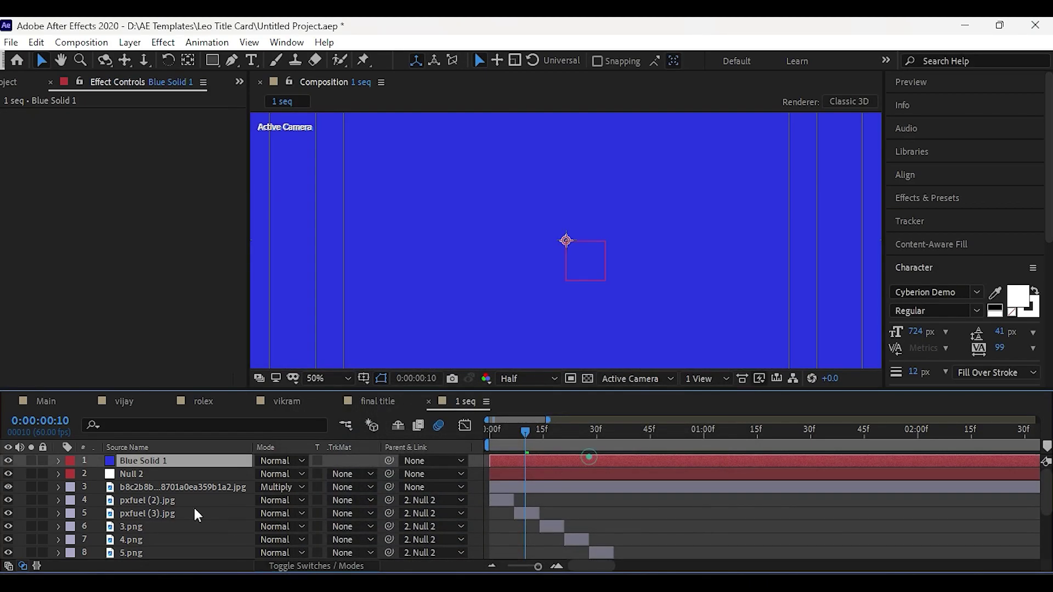
click(282, 463)
click(327, 154)
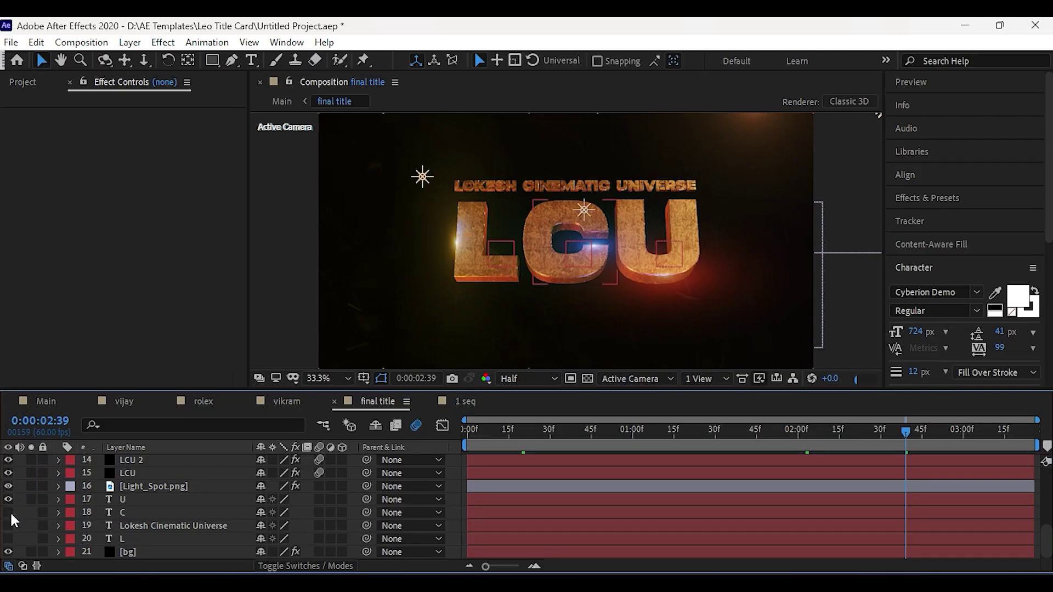
Reveal the U, C, Lokesh Cinematic Universe and L text layers, view each one soloed, and hide all four again.
drag(10, 511, 8, 538)
click(22, 500)
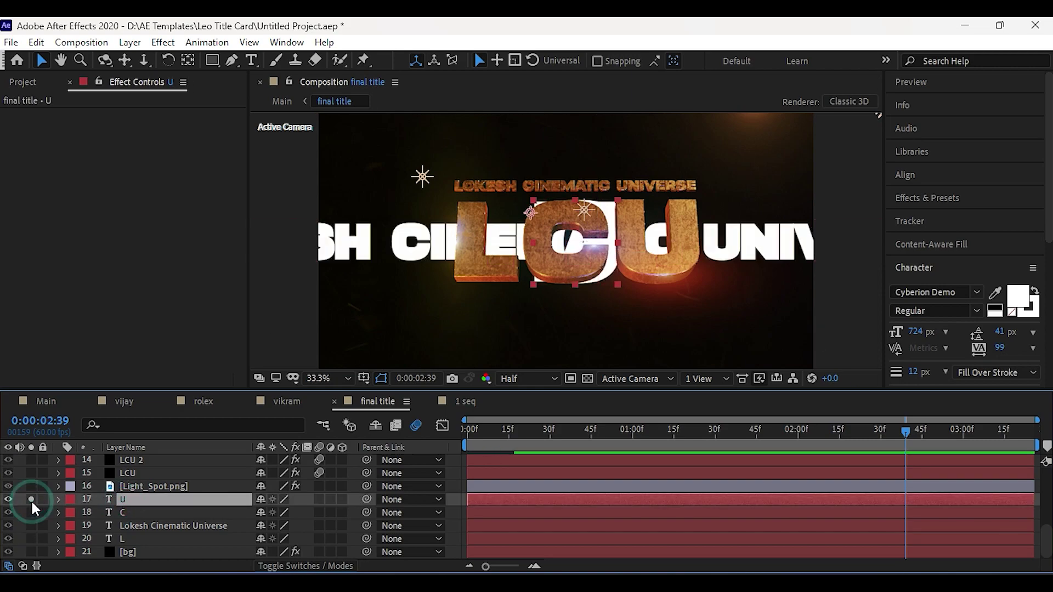
click(30, 498)
click(31, 499)
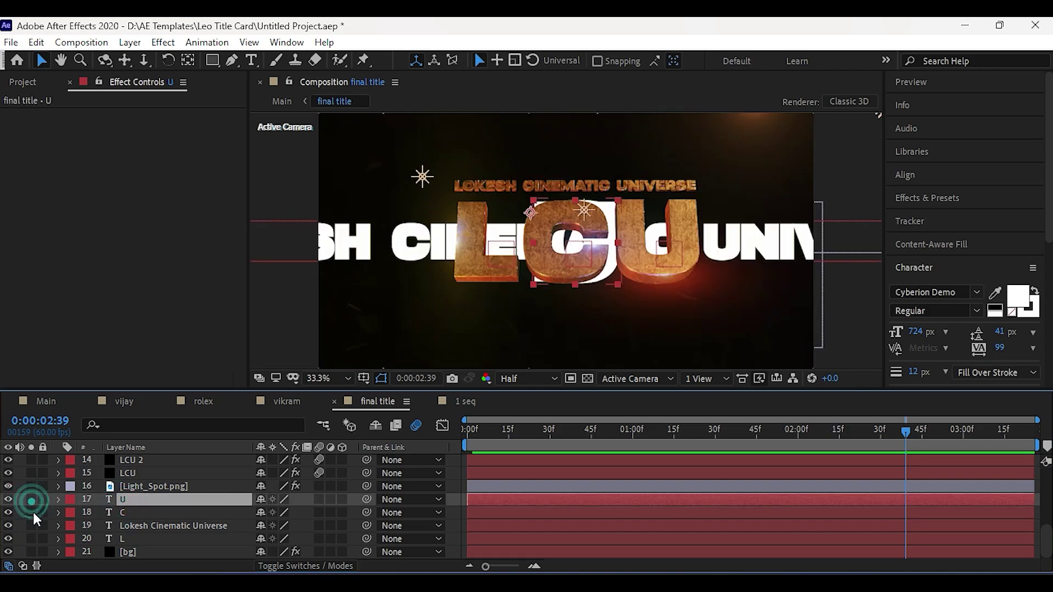
click(31, 512)
click(32, 512)
click(31, 525)
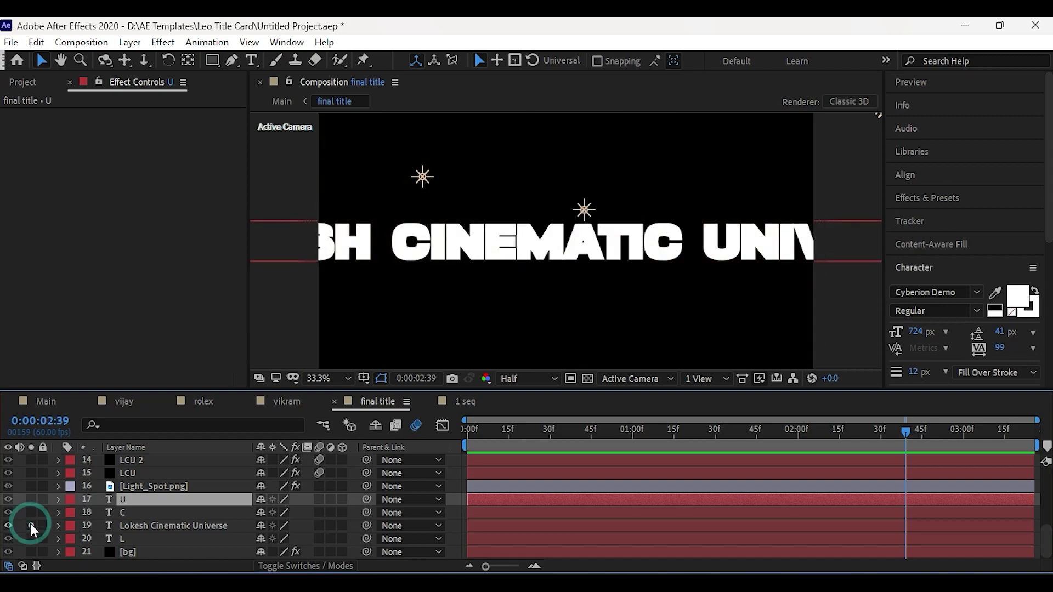
click(30, 525)
click(32, 538)
click(31, 538)
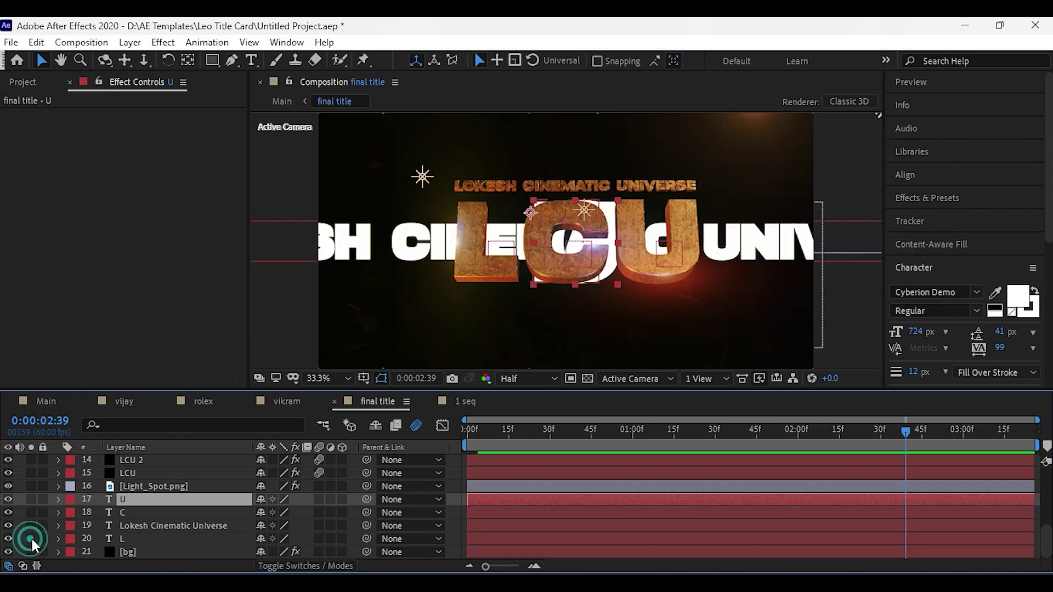
drag(8, 499, 9, 539)
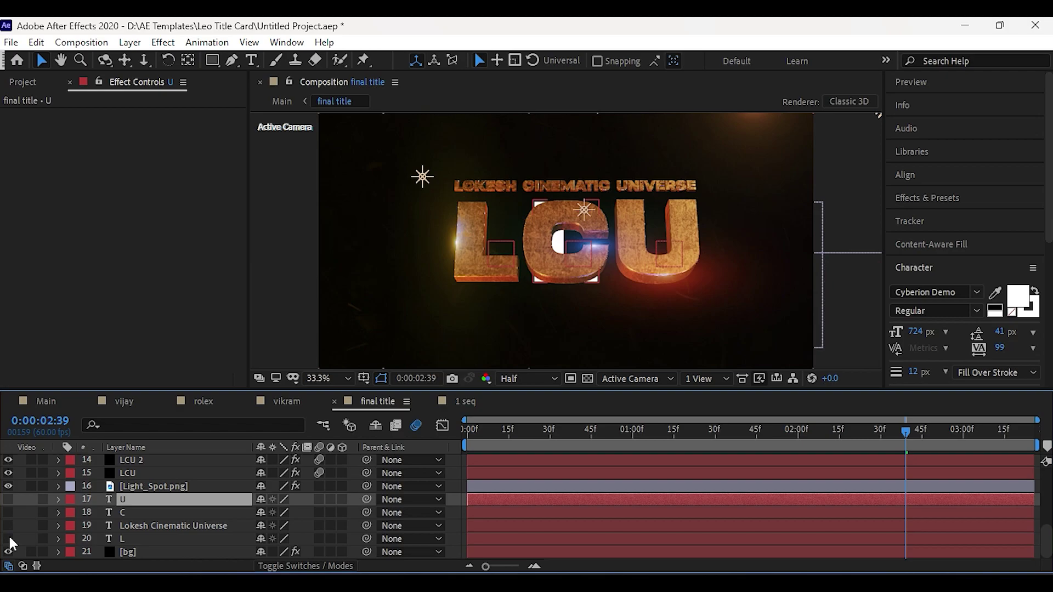
Open the Element scene setup of the LCU layer and examine the three group folders and their group numbers.
click(141, 473)
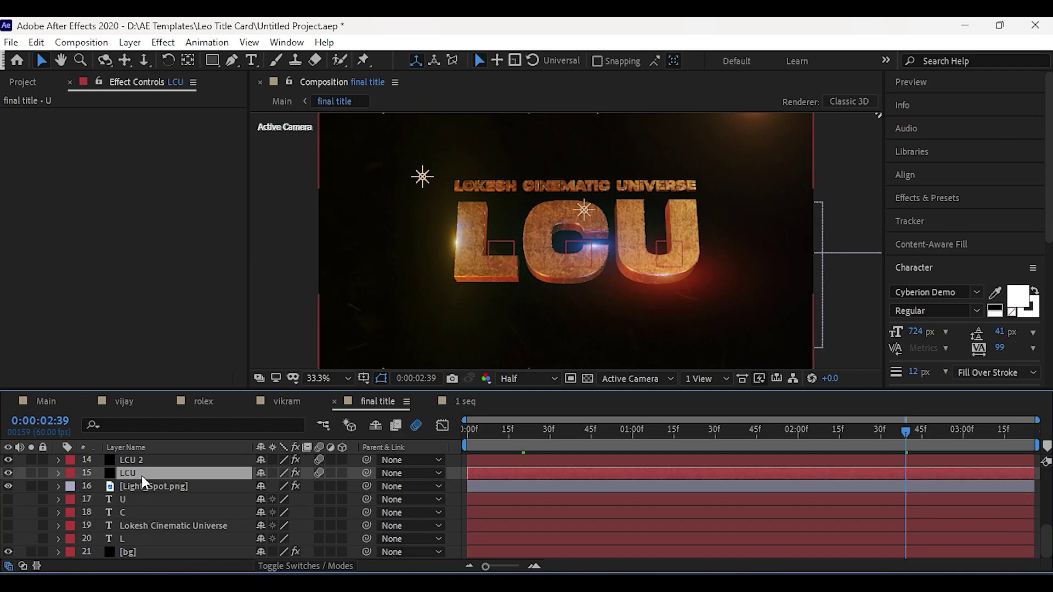
click(76, 147)
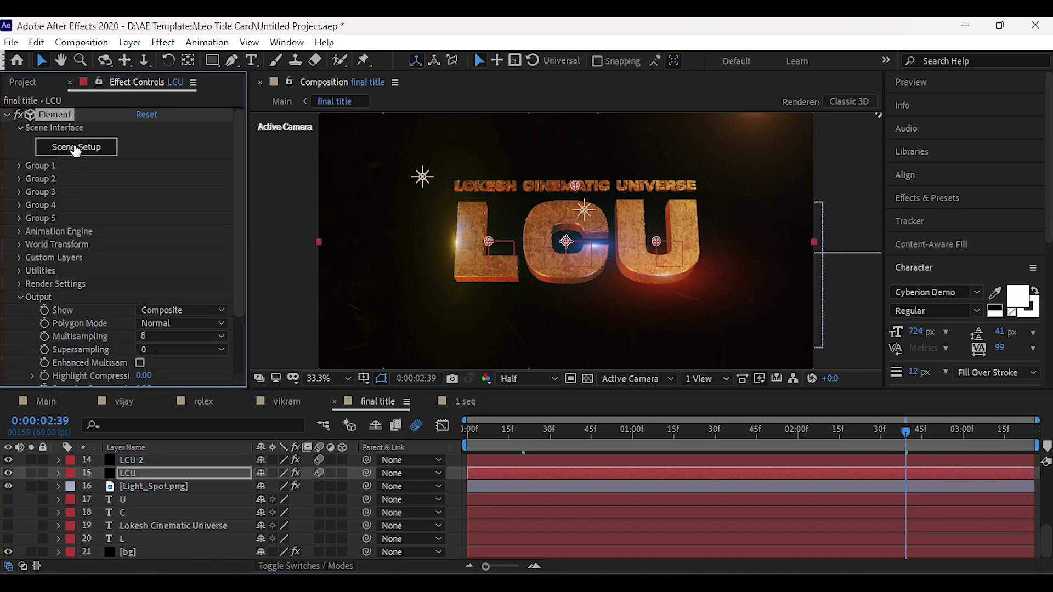
click(687, 149)
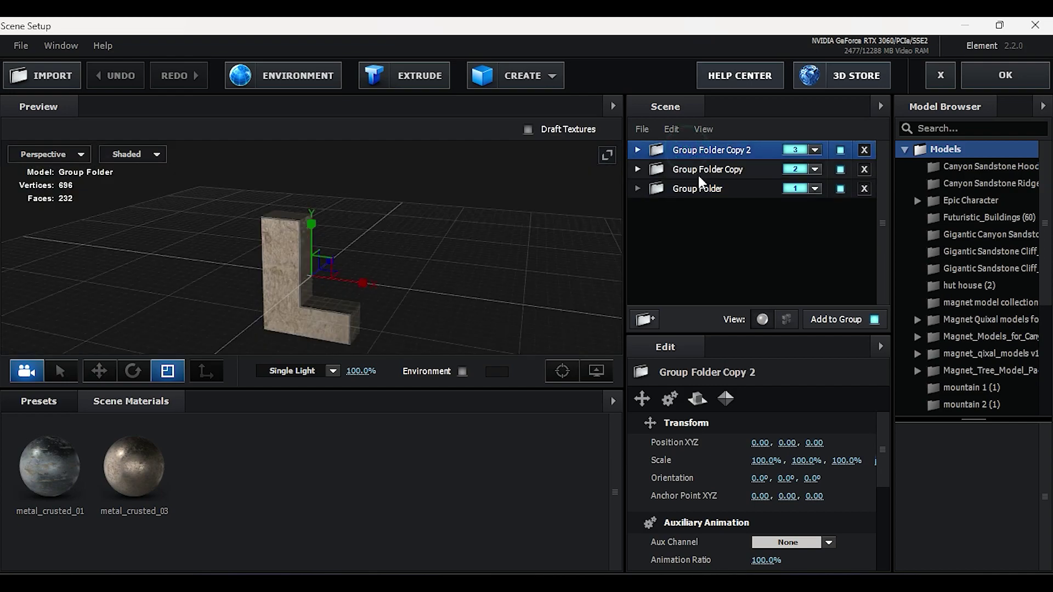
click(698, 174)
click(698, 188)
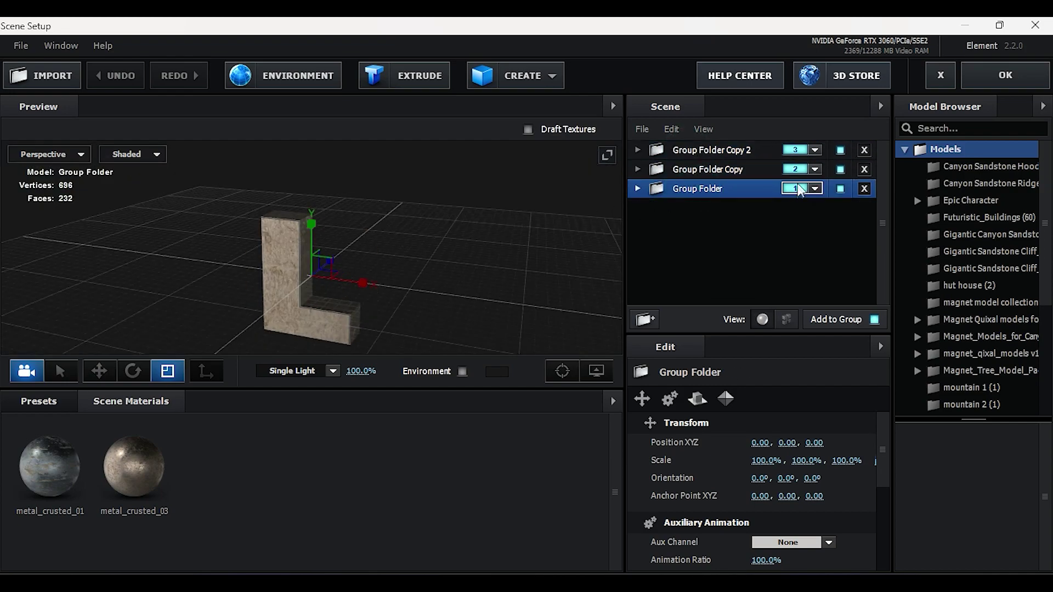
click(978, 82)
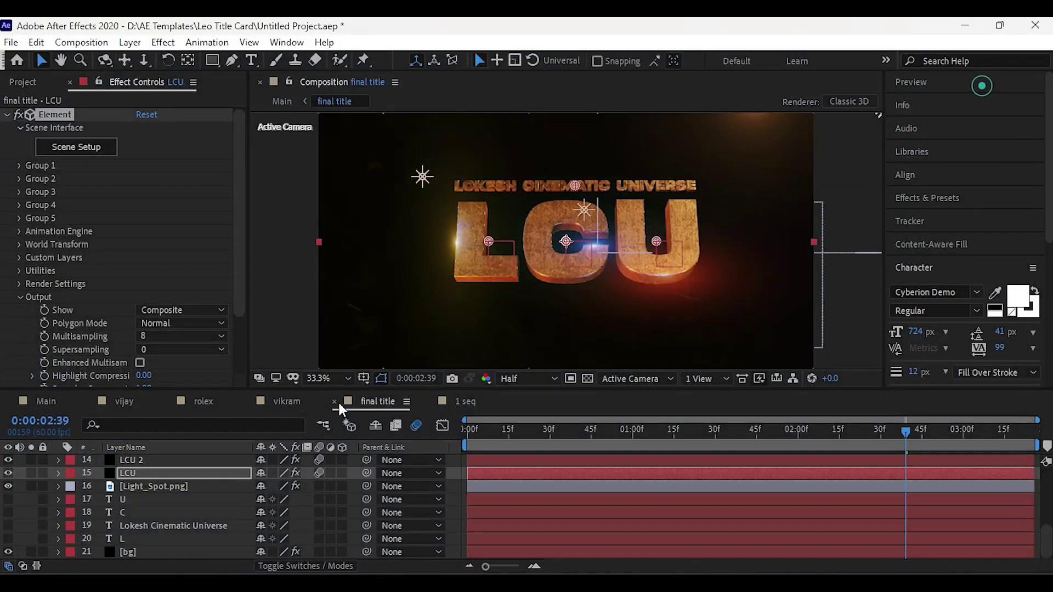
Open the Element scene setup of the LCU 2 layer and examine its group folder and extruded subtitle.
click(143, 461)
click(83, 147)
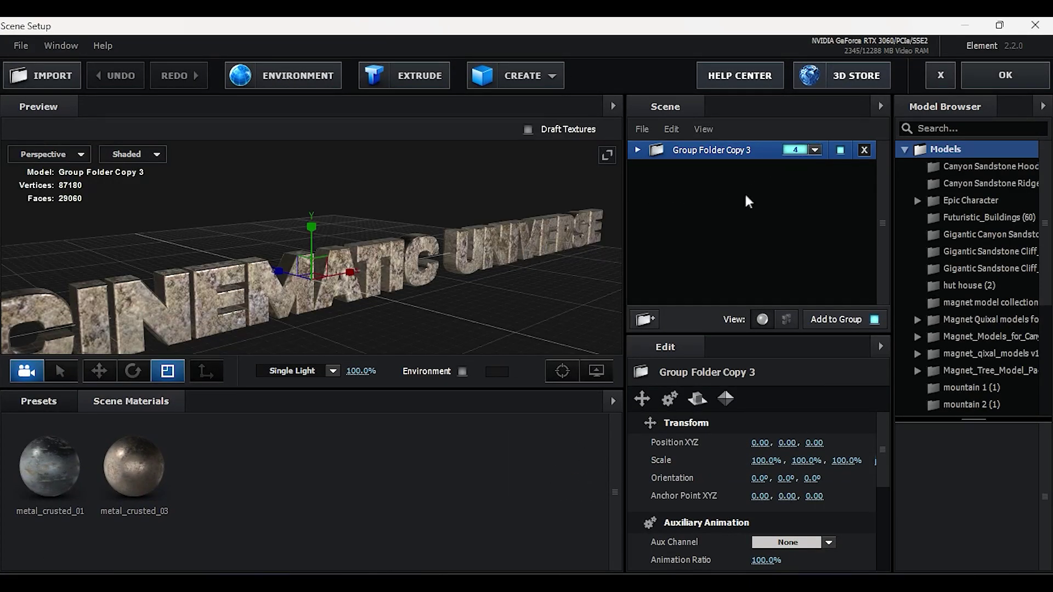
click(1005, 76)
Expand Group 1 in the LCU layer's Element effect and examine the Create Group Null option under Group Utilities.
scroll(117, 484, up, 2)
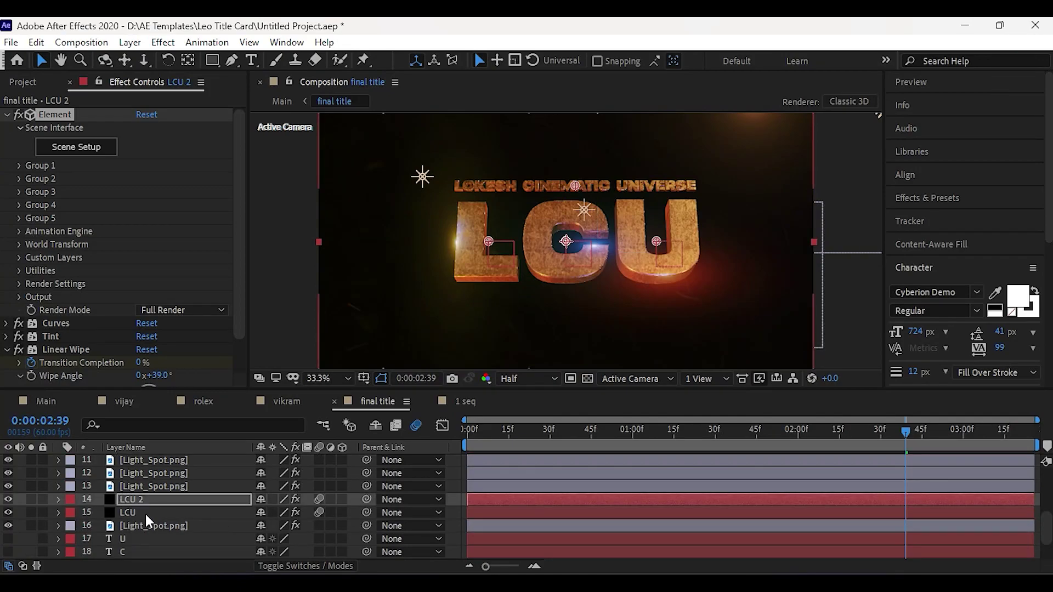
click(145, 514)
click(18, 166)
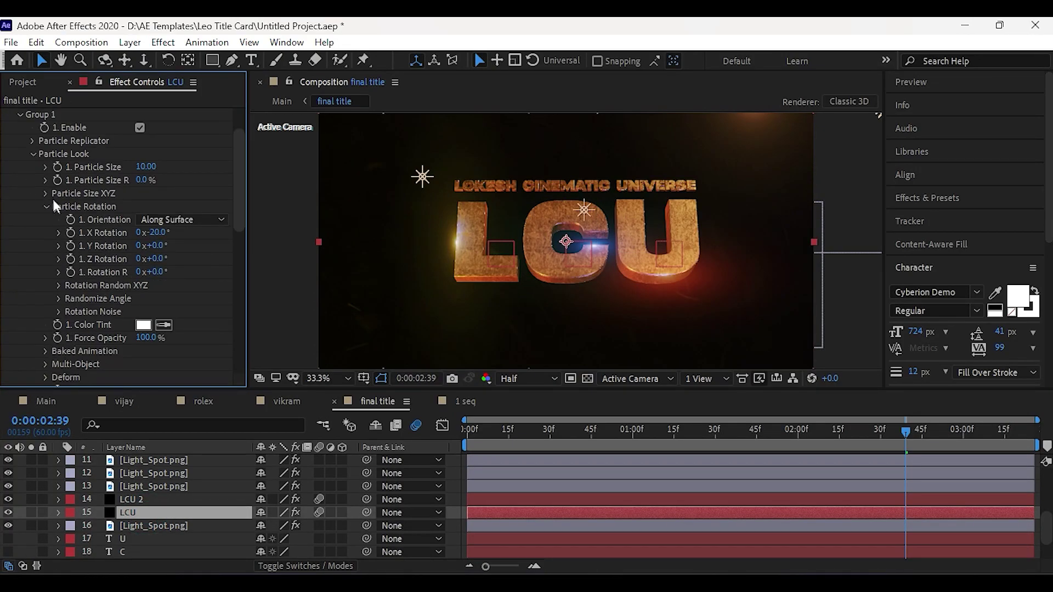
scroll(85, 331, down, 2)
scroll(86, 330, down, 2)
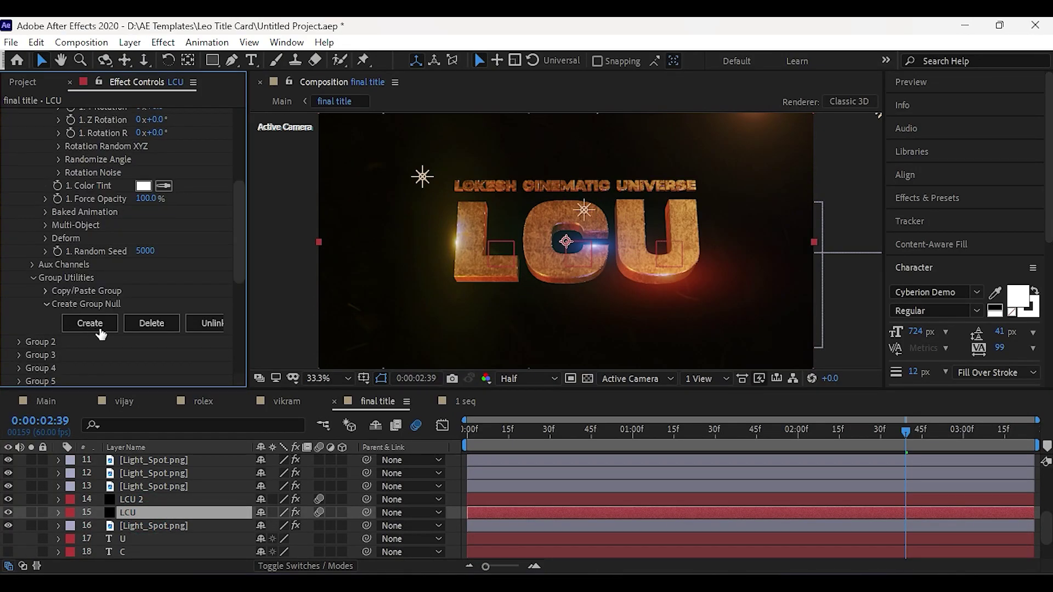
click(91, 324)
Reveal the Group 2 null's position and rotation keyframes and scrub from the start to 0:00:01:32 to review its animation.
scroll(180, 512, up, 1)
scroll(181, 512, down, 3)
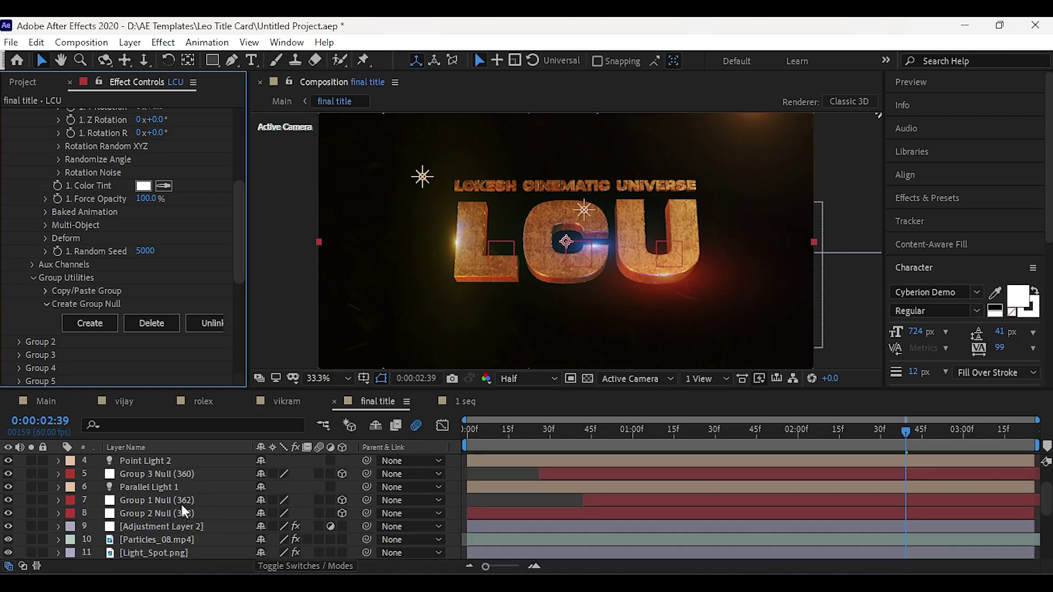
click(181, 503)
click(181, 512)
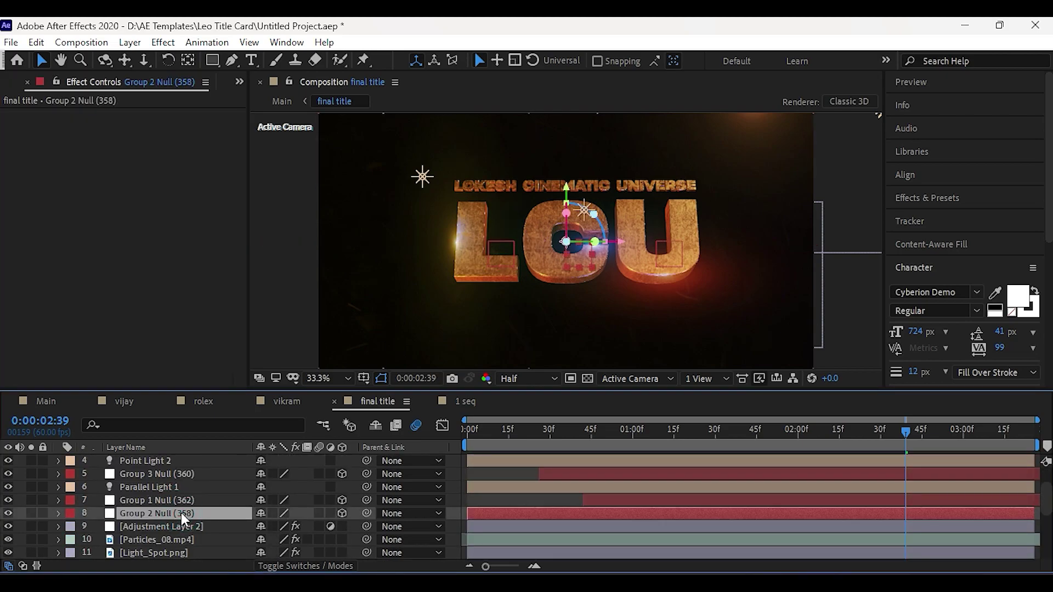
key(u)
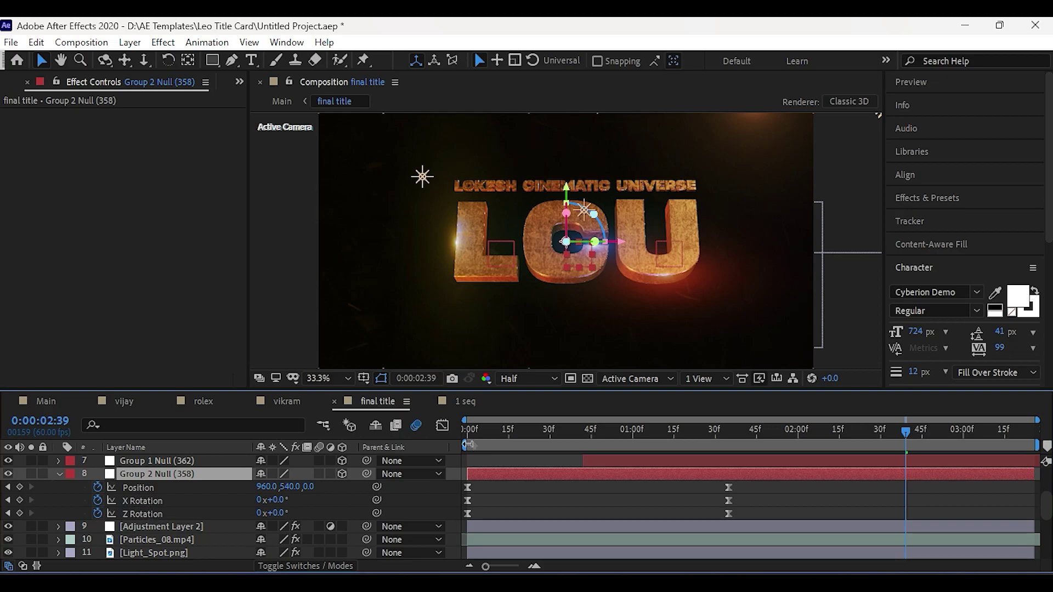
click(481, 430)
click(528, 429)
click(580, 430)
click(660, 430)
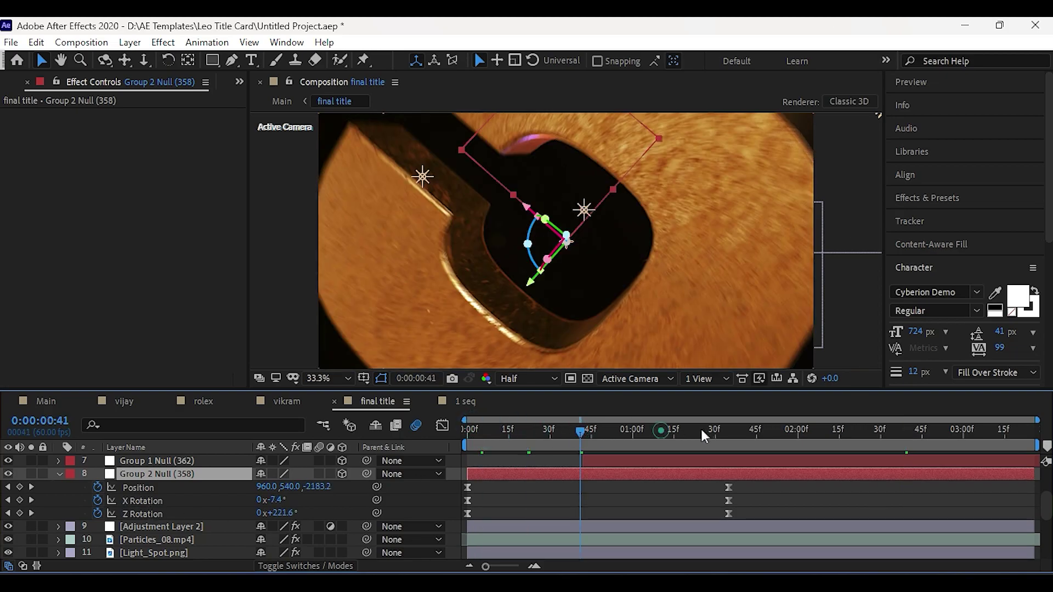
click(720, 429)
Reveal the keyframes of the Group 1 and Group 3 nulls, collapse the null layers, and scrub the letter animation to 0:00:01:44.
scroll(545, 532, up, 3)
click(179, 503)
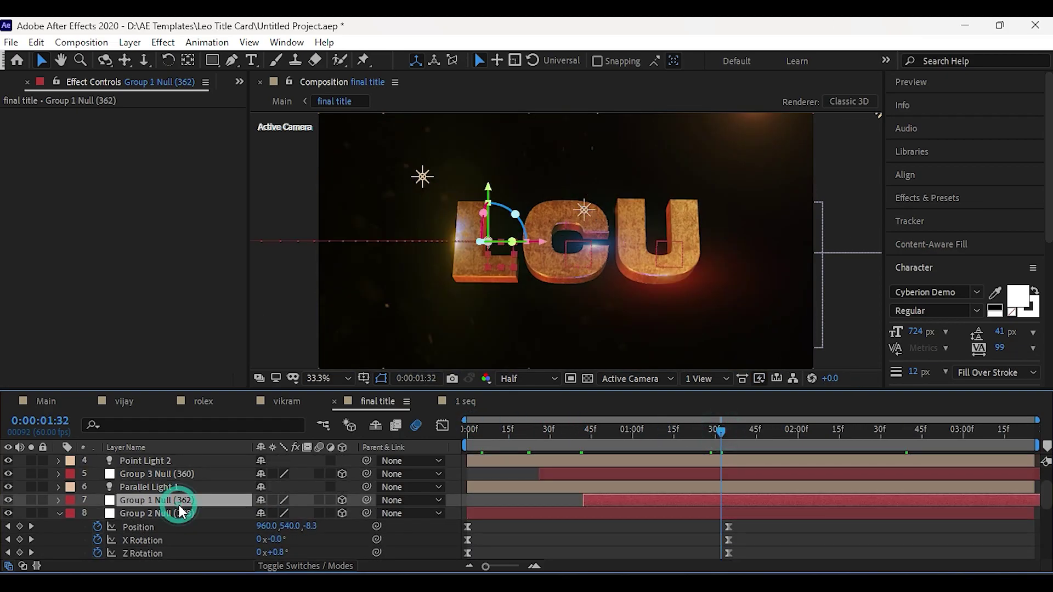
key(u)
click(181, 472)
key(u)
scroll(563, 530, down, 2)
scroll(563, 524, up, 2)
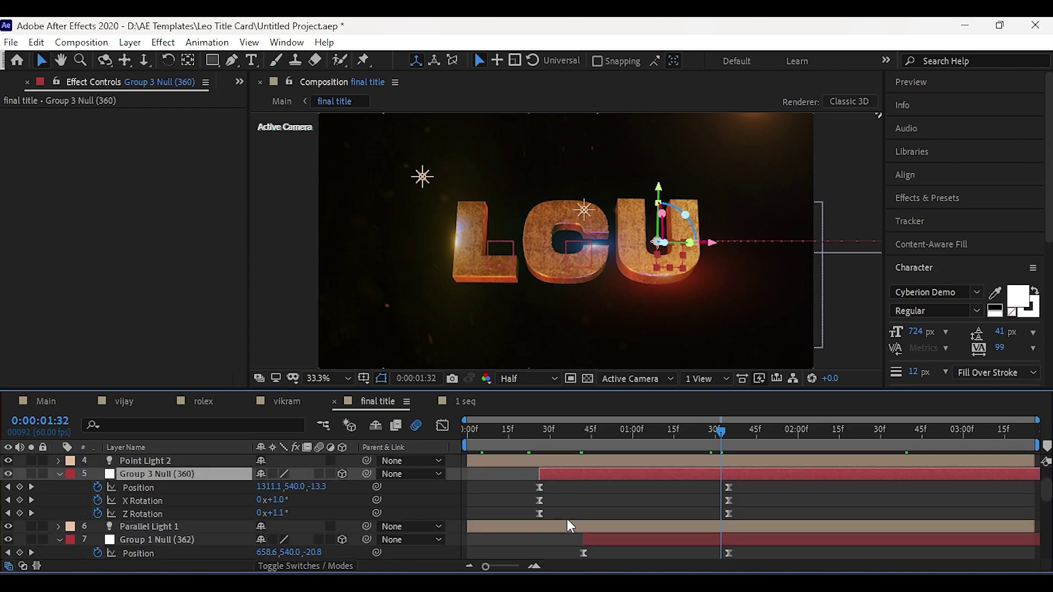
click(59, 474)
click(58, 499)
drag(533, 439, 756, 442)
click(59, 513)
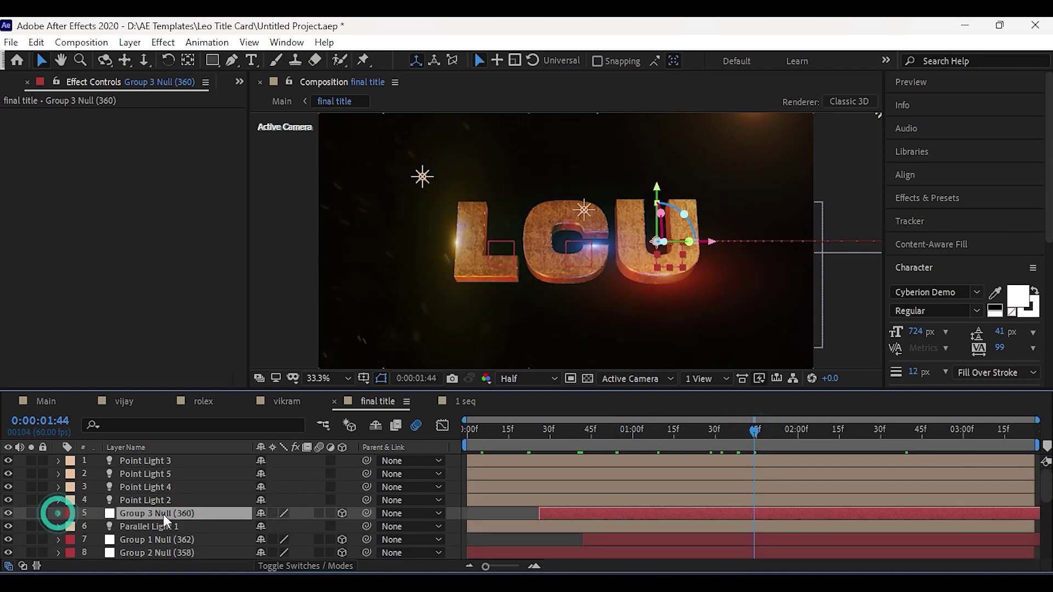
Inspect the point lights and Parallel Light 1, switching individual lights off and on to compare their effect on the letters.
click(145, 487)
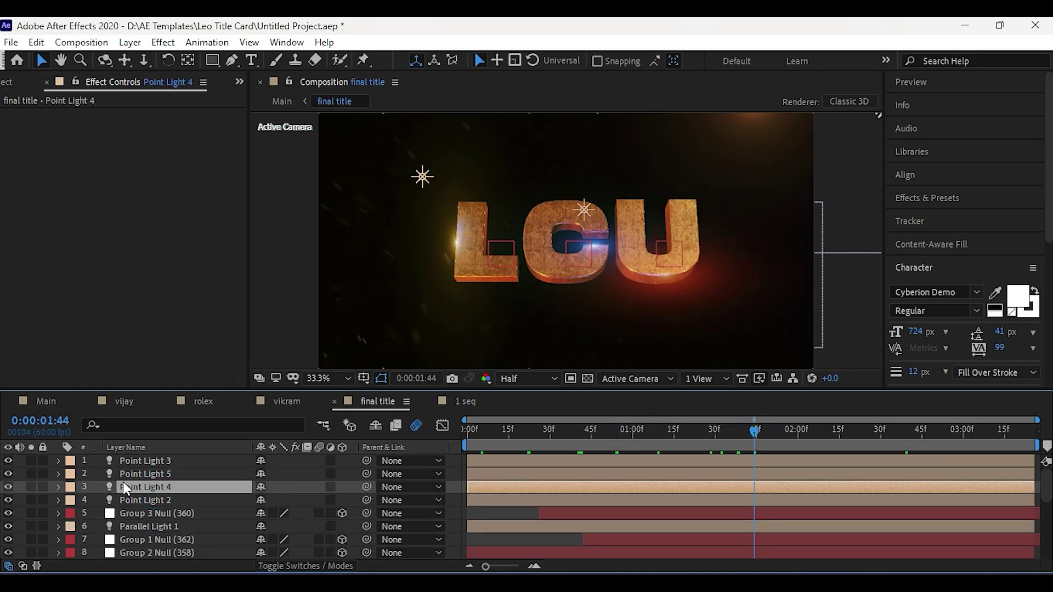
click(126, 474)
click(8, 474)
click(7, 460)
click(8, 460)
click(144, 524)
click(9, 526)
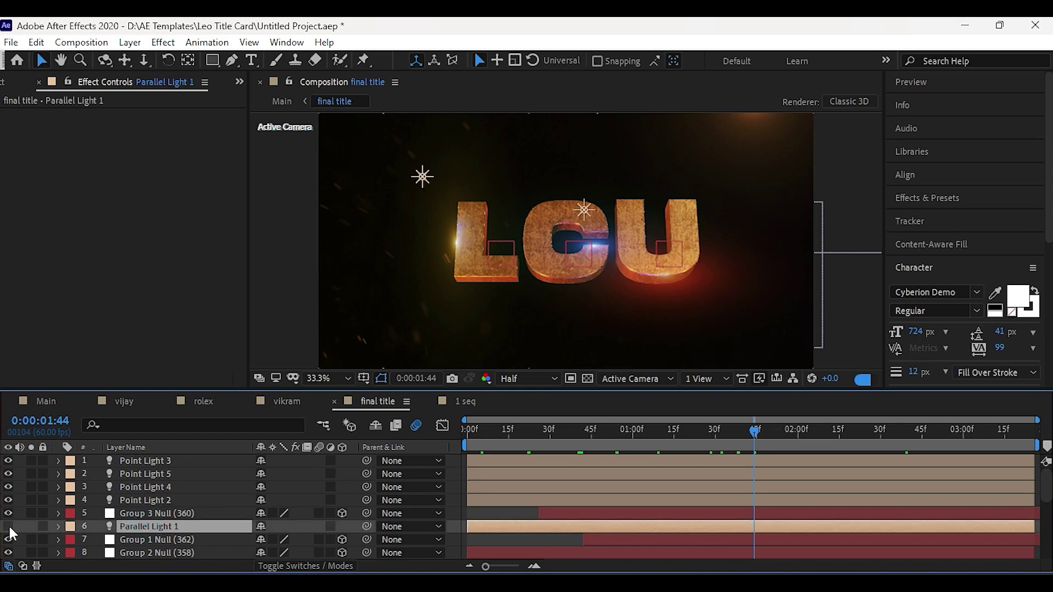
click(8, 526)
Switch the uppermost Light_Spot.png layer off and on to compare its glow beside the letter L.
scroll(117, 522, down, 3)
click(159, 514)
click(7, 513)
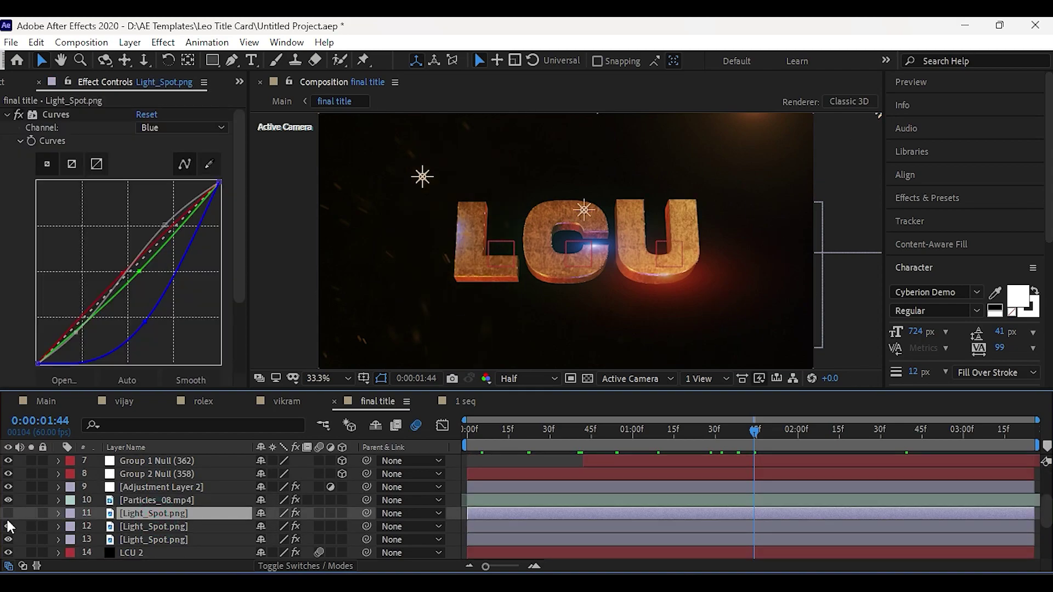
click(8, 513)
Review the Linear Wipe settings and Transition Completion keyframes on the LCU 2 layer, scrubbing through the subtitle reveal.
scroll(219, 524, down, 3)
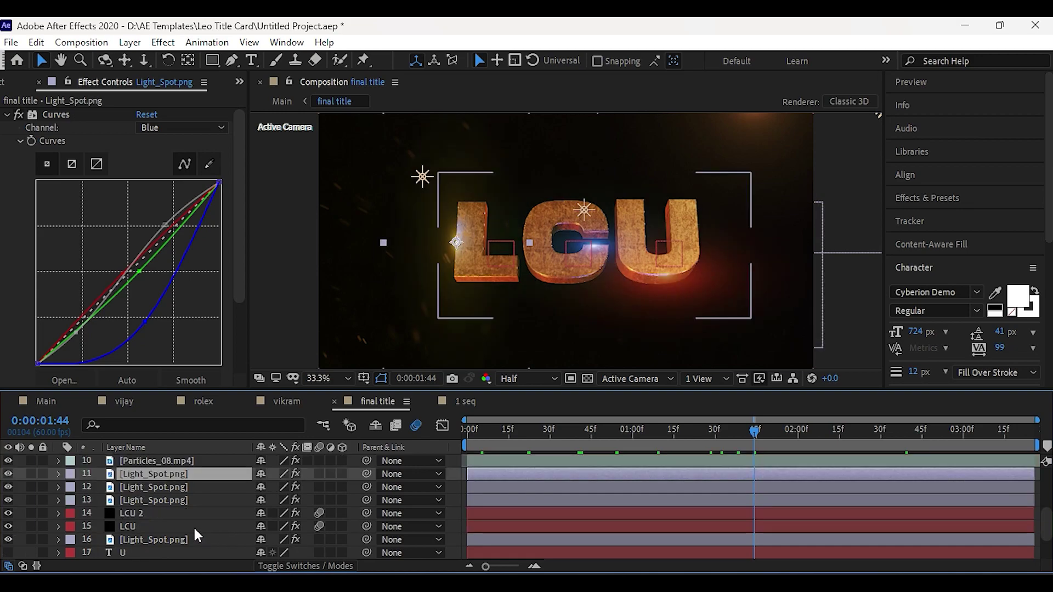
click(136, 513)
drag(754, 430, 911, 441)
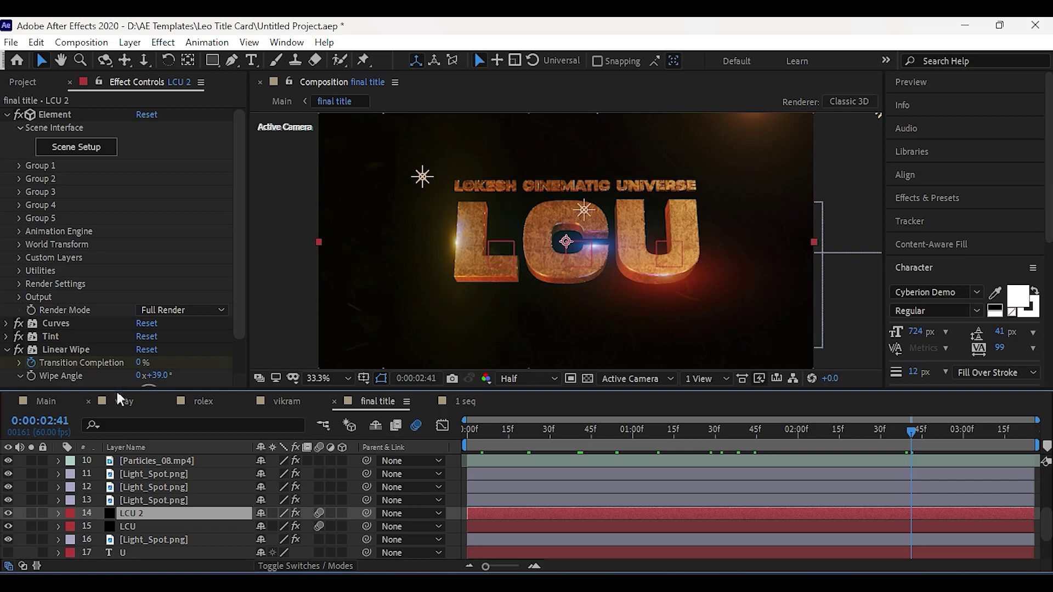
scroll(119, 342, down, 2)
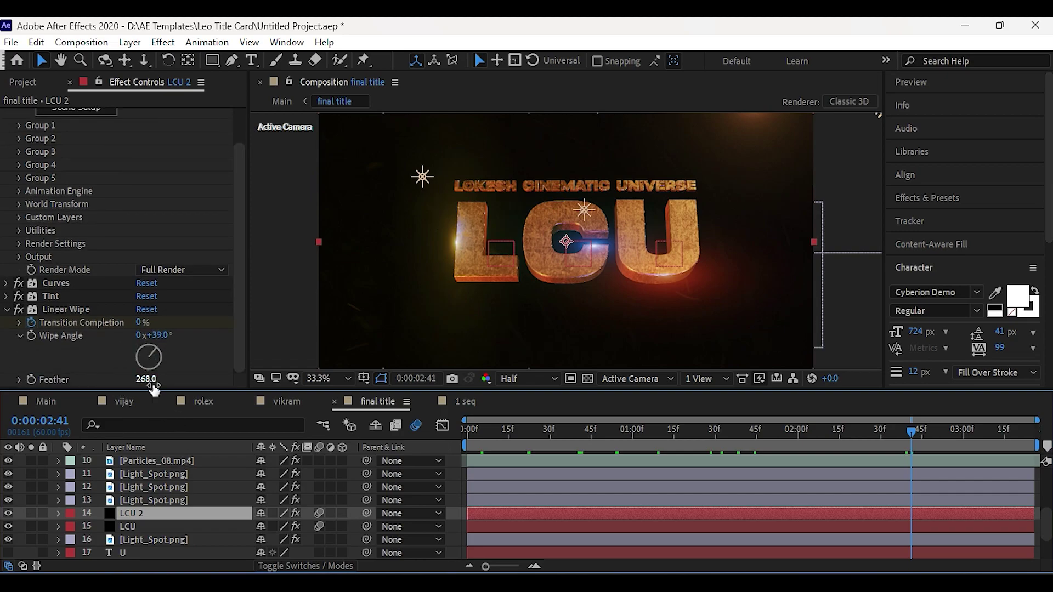
key(u)
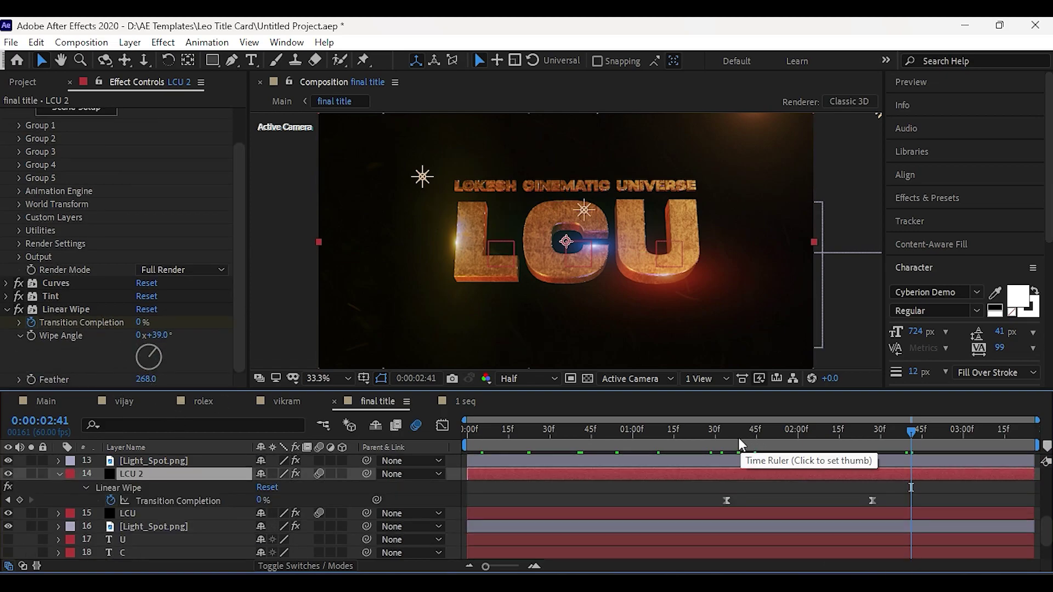
drag(740, 442, 877, 444)
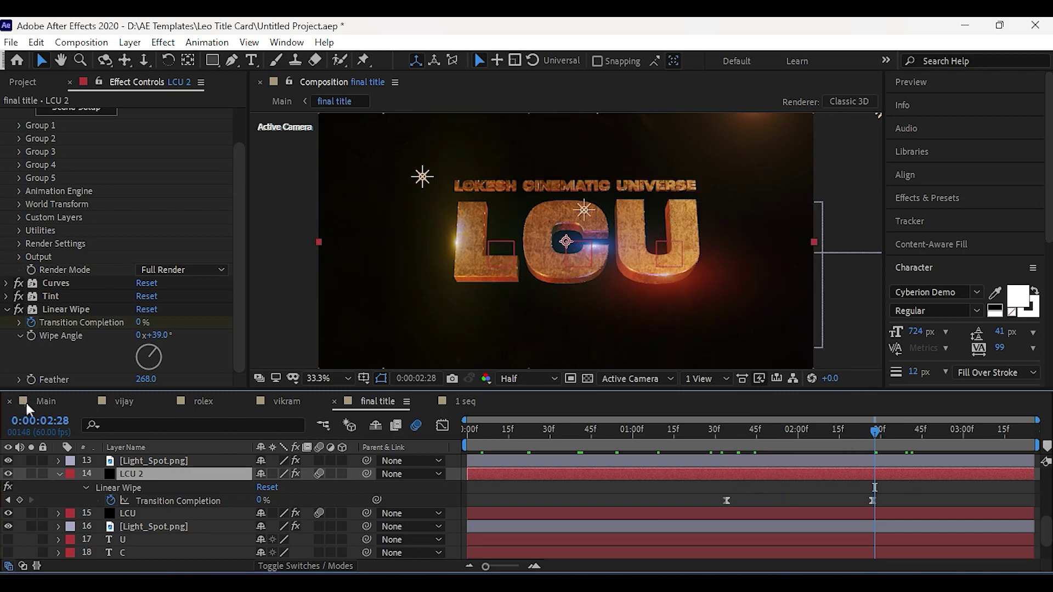
Return to the Main composition and view the finished title at 0:00:12:52.
click(40, 405)
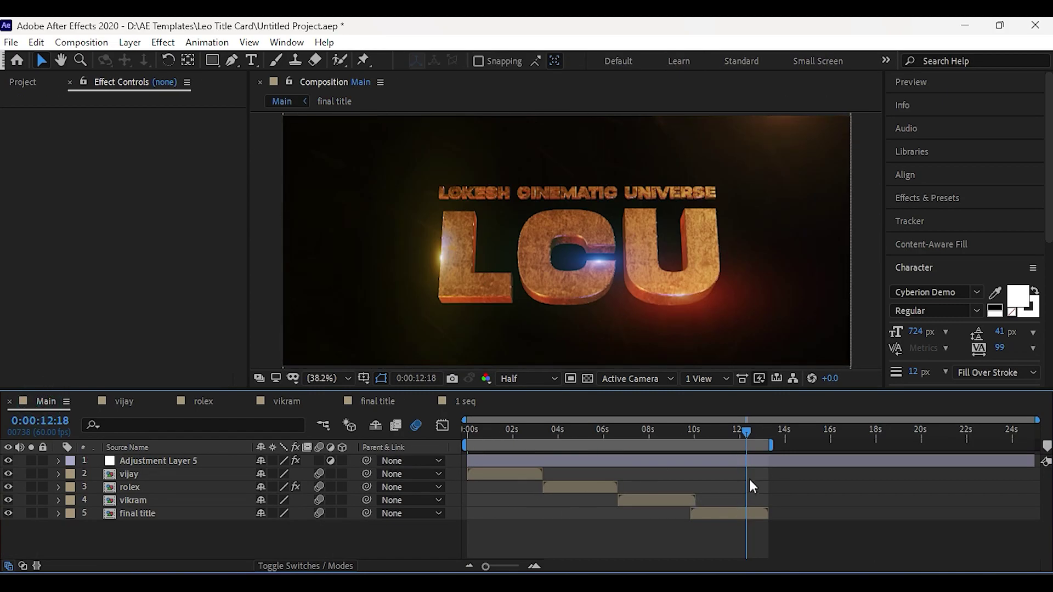
click(758, 428)
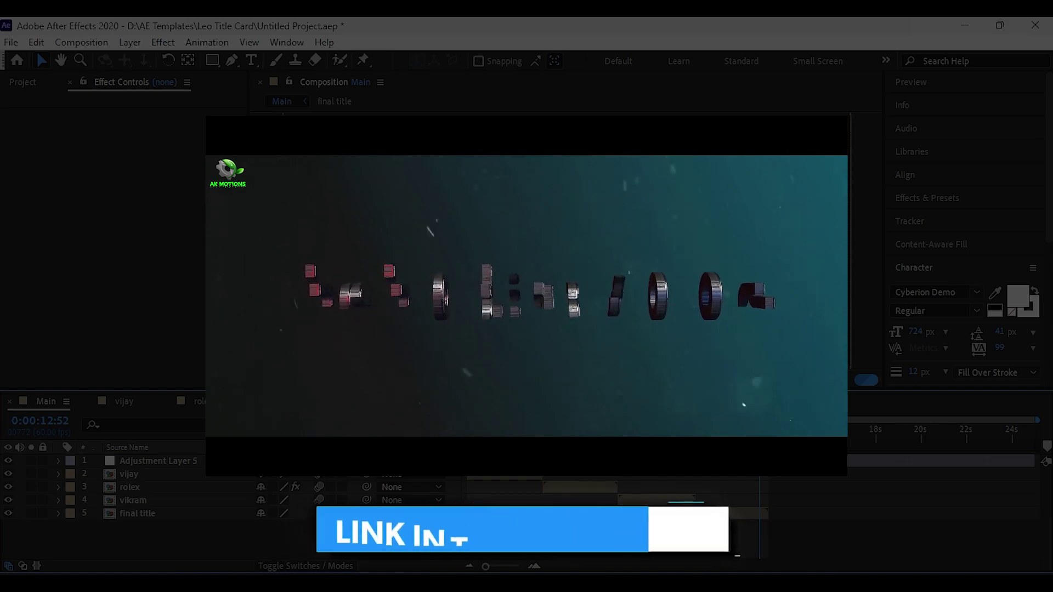